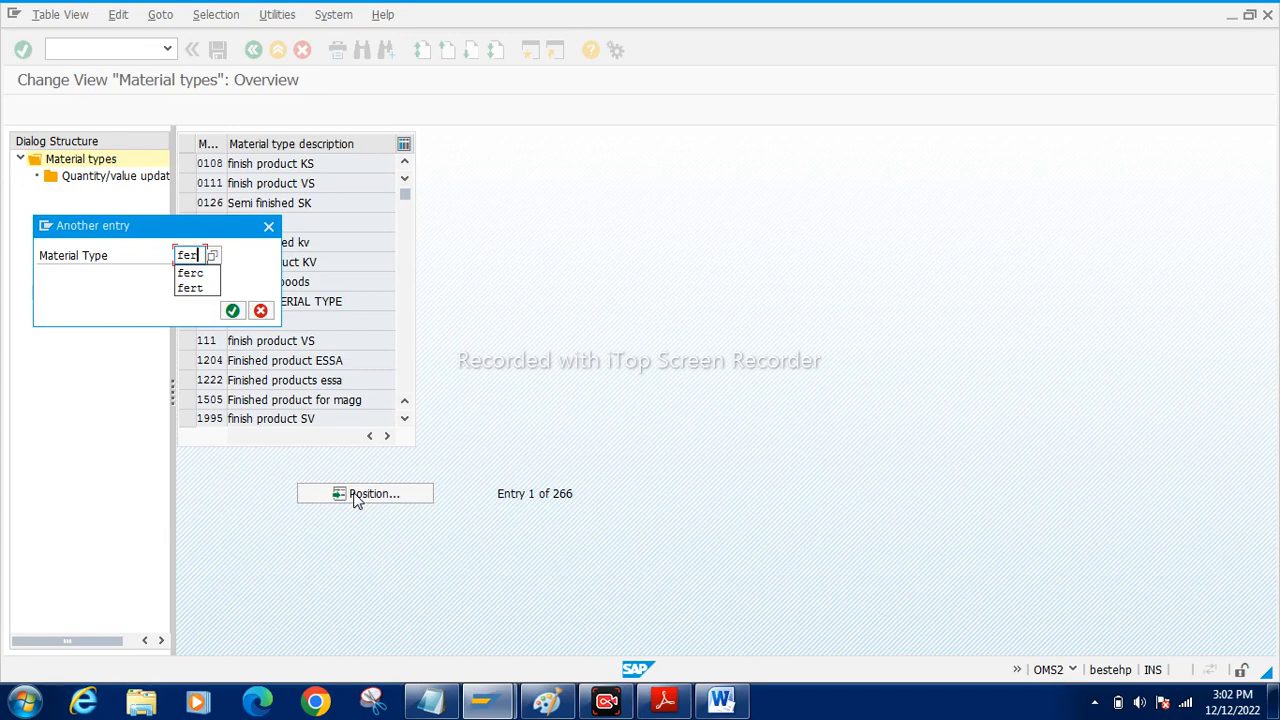
# Find material type FERC and copy it as hpp with the description "Finished product hhp".
pyautogui.press('Return')
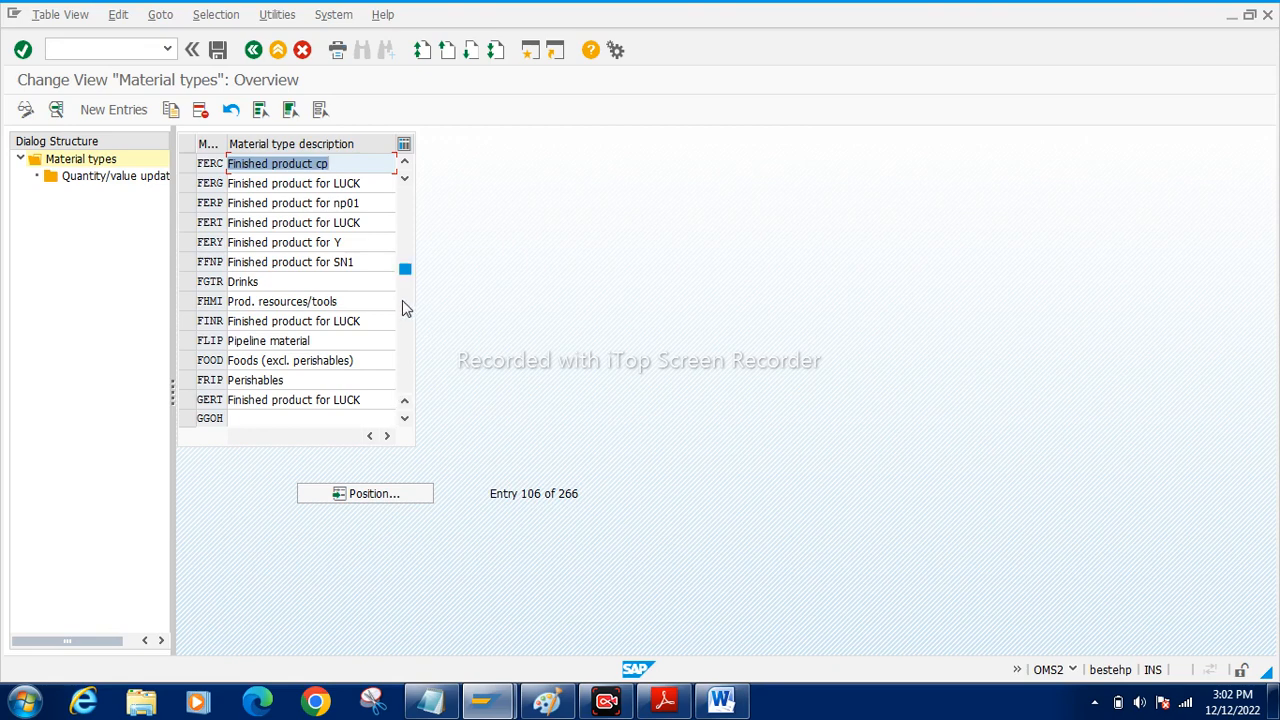
pyautogui.click(188, 166)
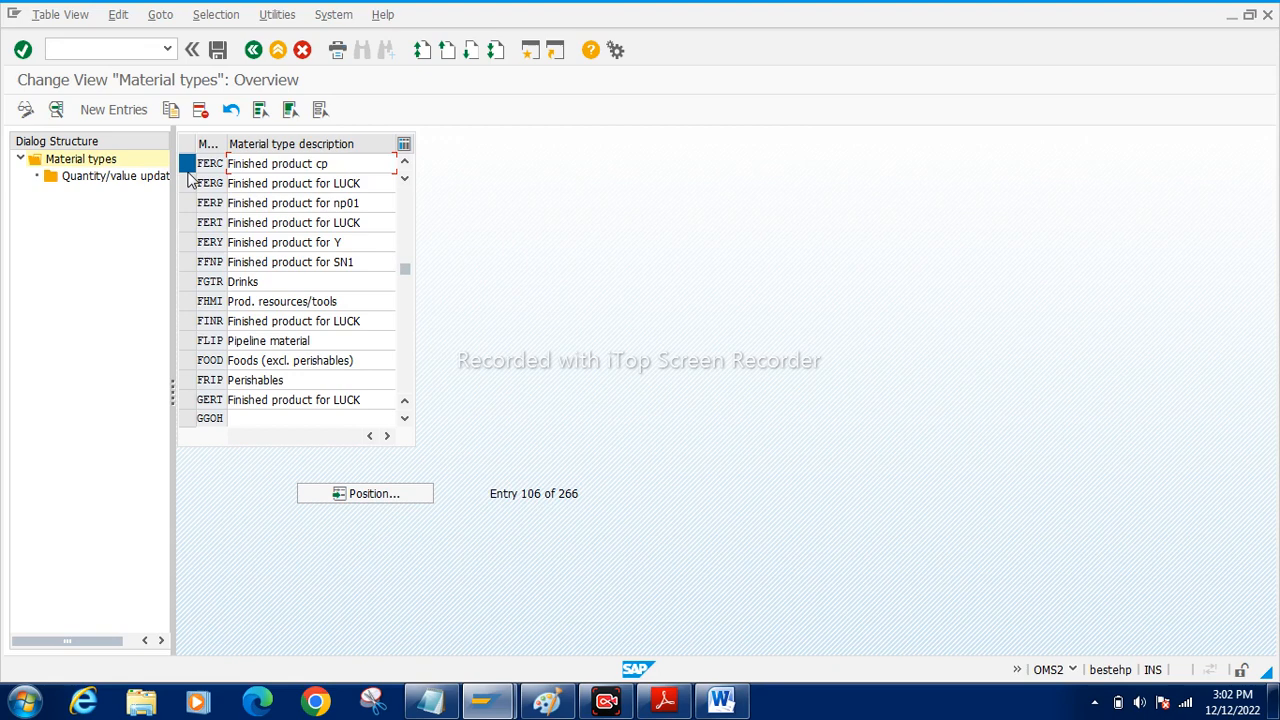
pyautogui.click(171, 109)
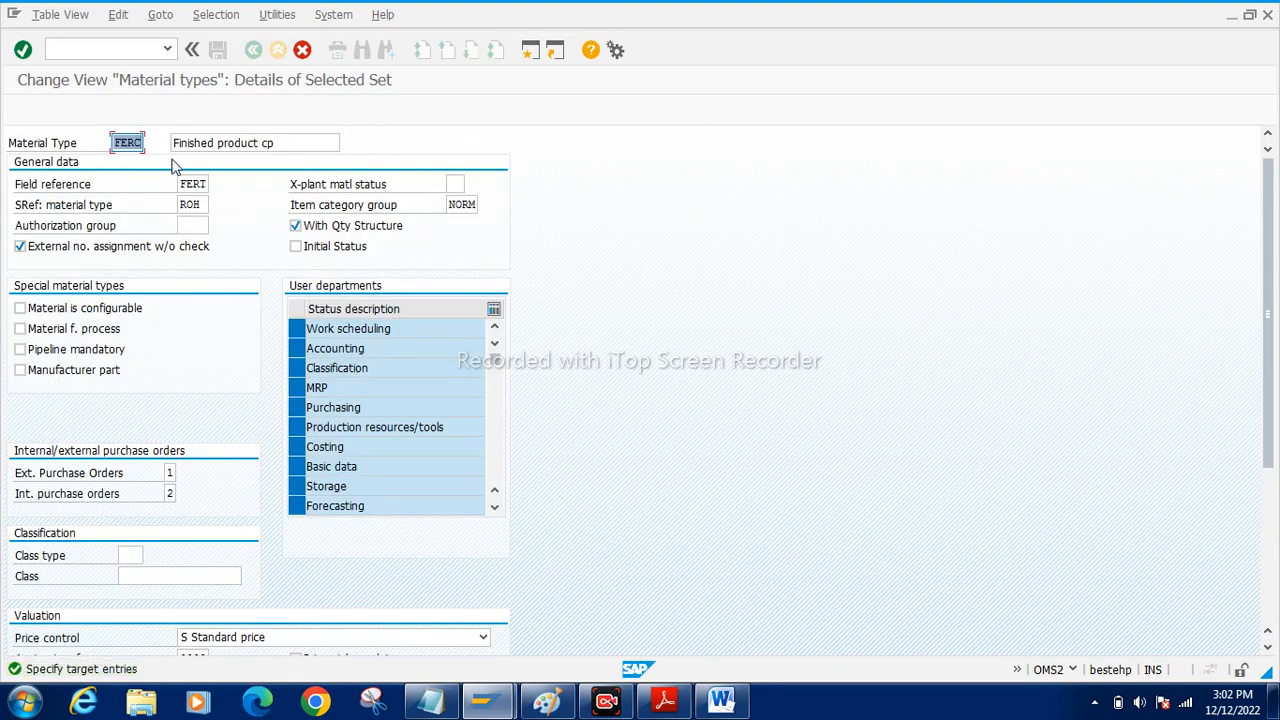
pyautogui.press('BackSpace')
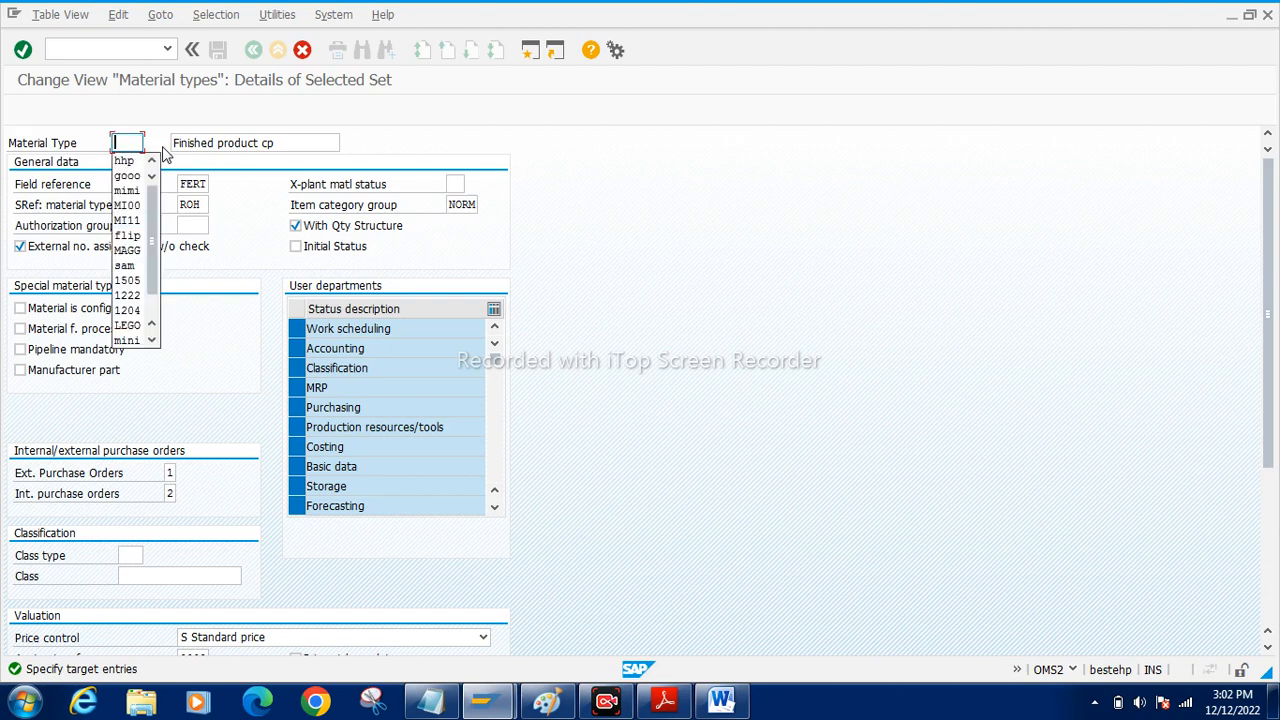
pyautogui.write('hpp')
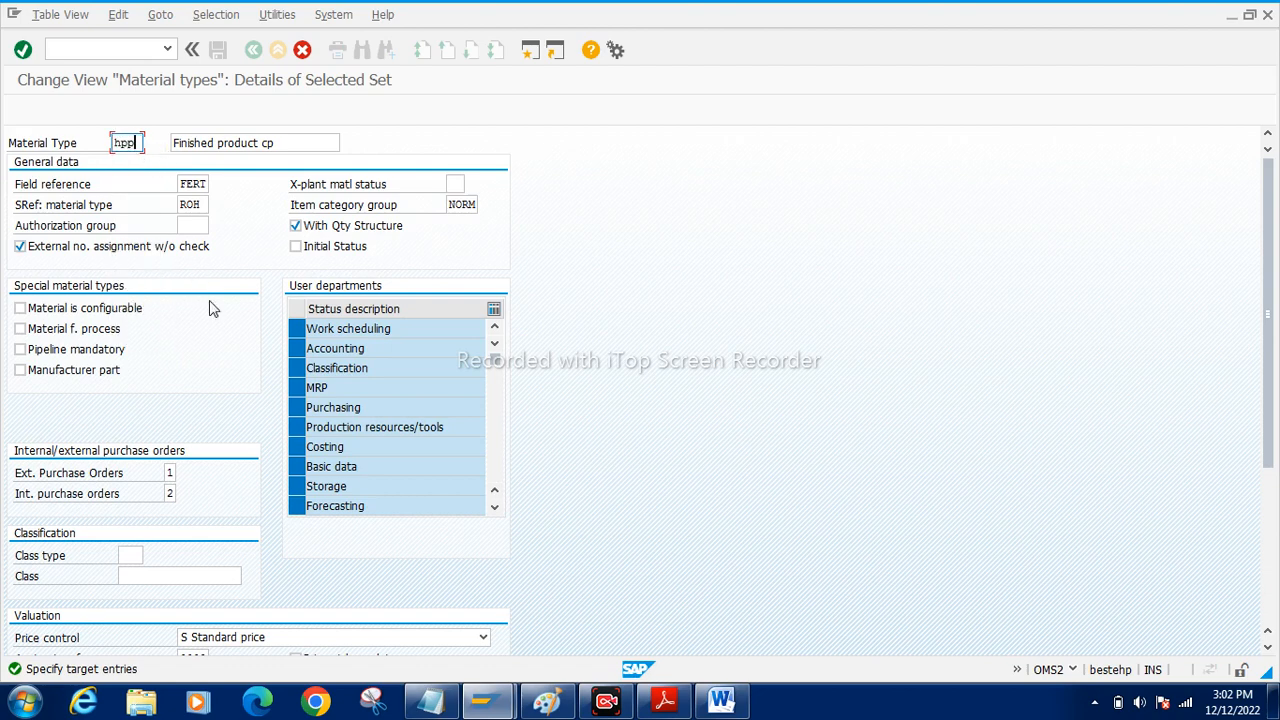
pyautogui.click(278, 143)
pyautogui.moveTo(278, 143); pyautogui.dragTo(263, 145)
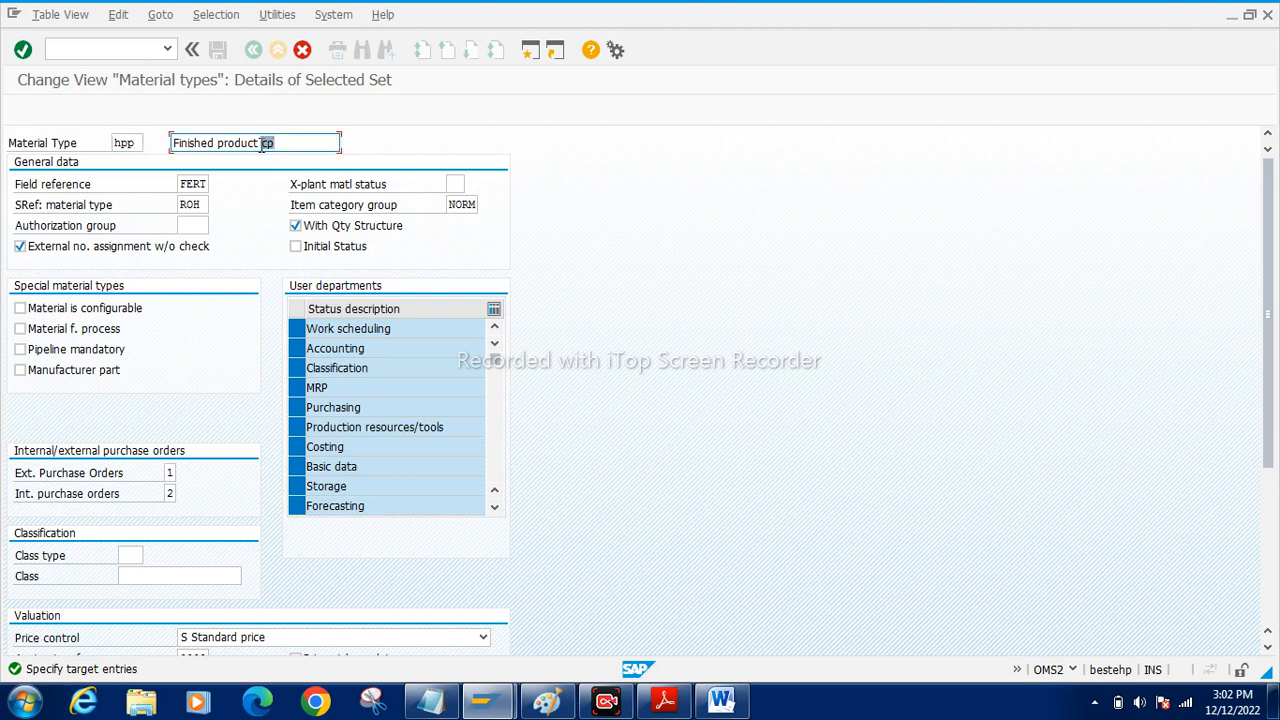
pyautogui.write('hhp')
# Read the help for the Field reference field, including the field selection group definition, and close it.
pyautogui.click(201, 184)
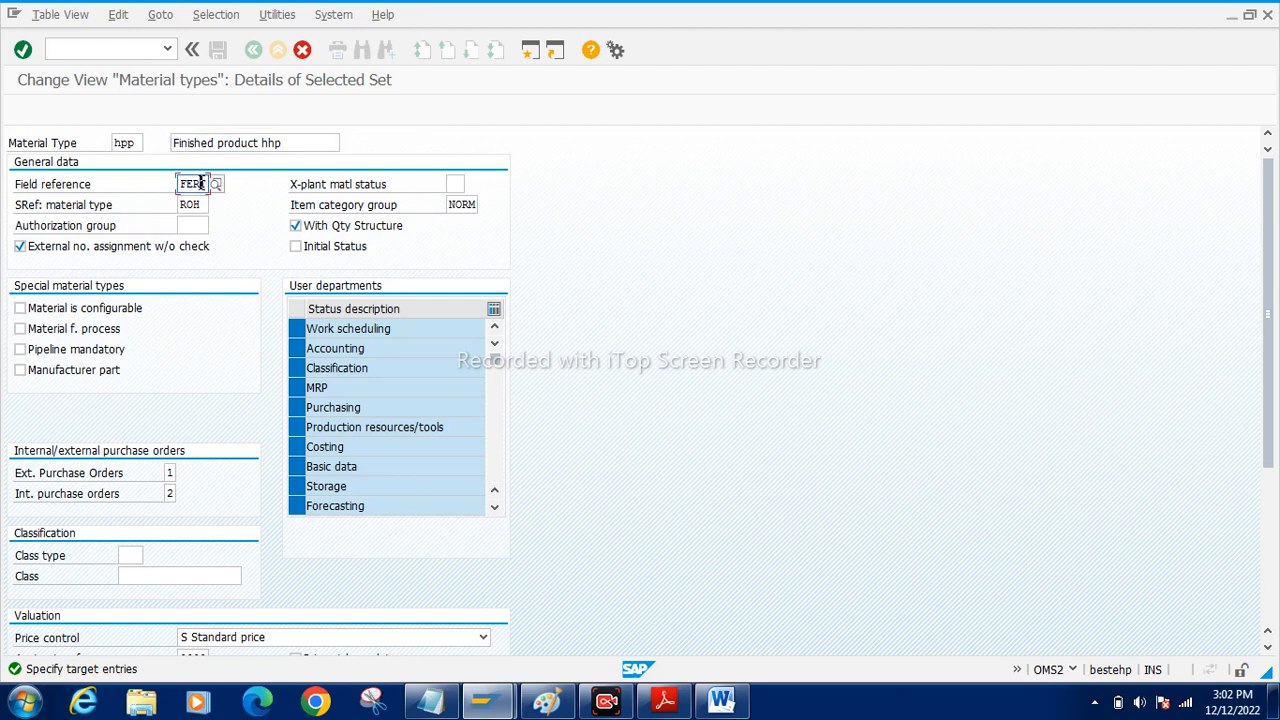
pyautogui.press('F1')
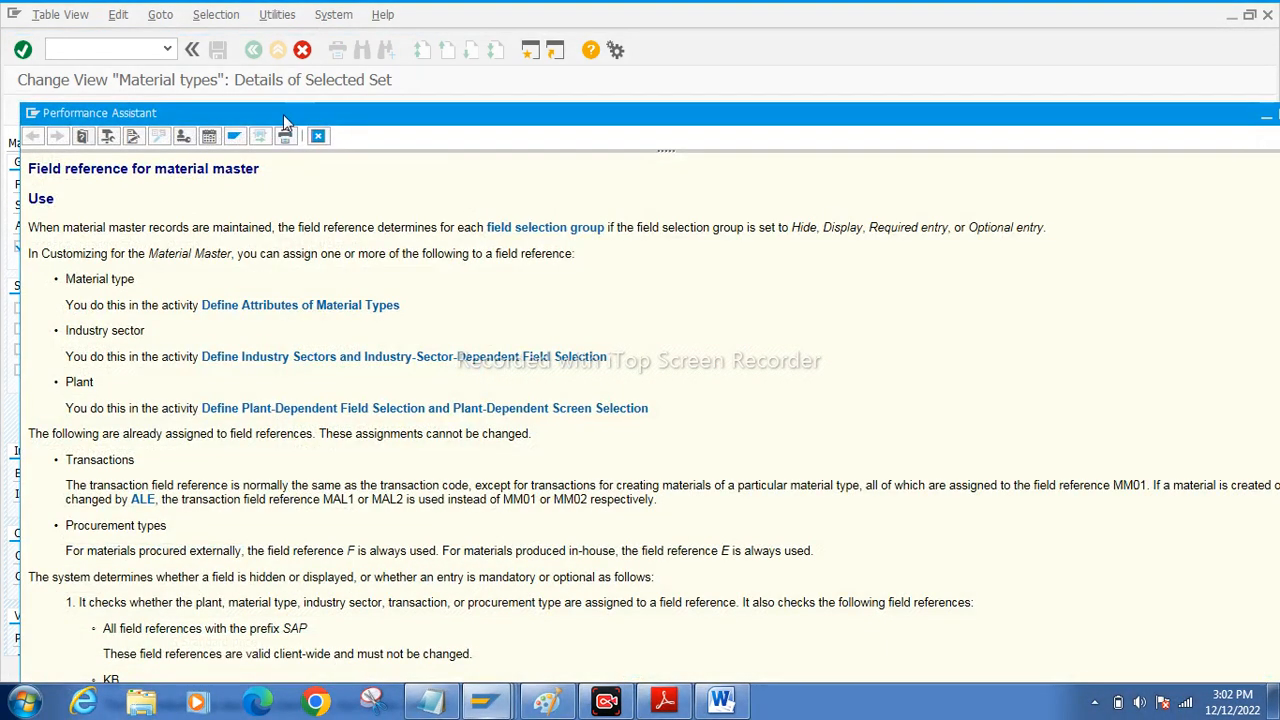
pyautogui.moveTo(283, 114); pyautogui.dragTo(284, 86)
pyautogui.moveTo(32, 199); pyautogui.dragTo(476, 201)
pyautogui.click(506, 229)
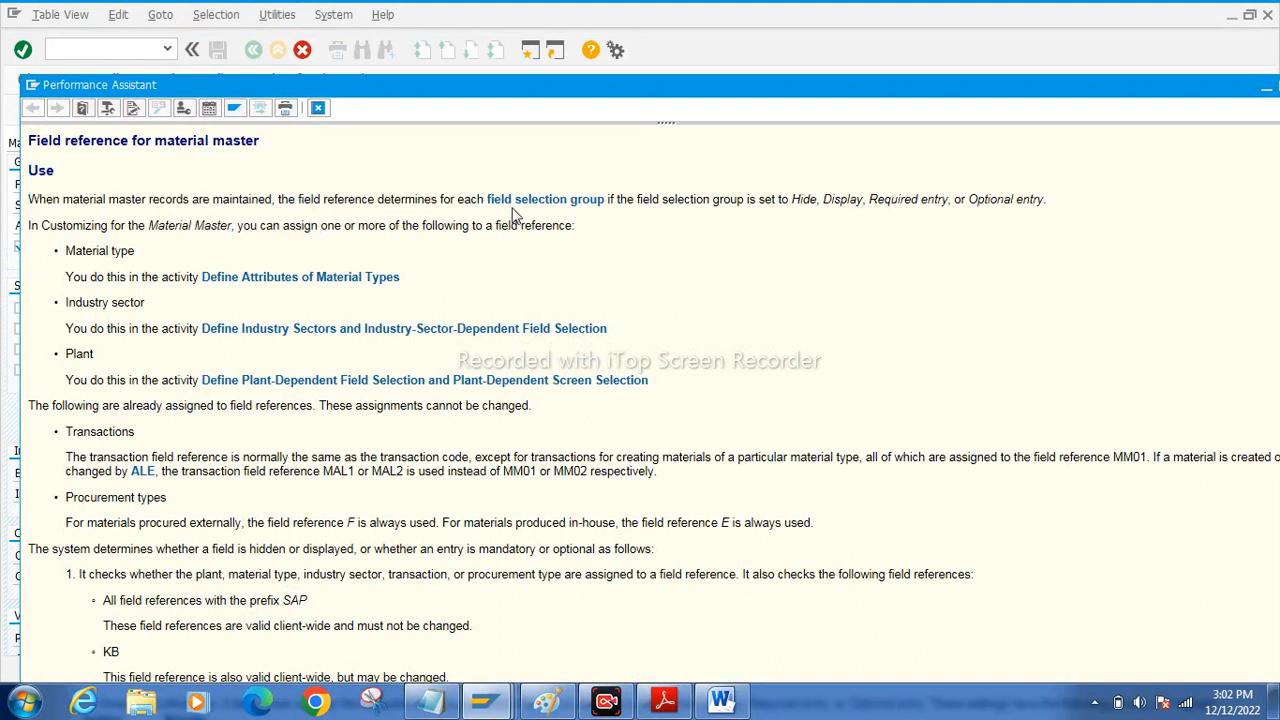
pyautogui.click(548, 199)
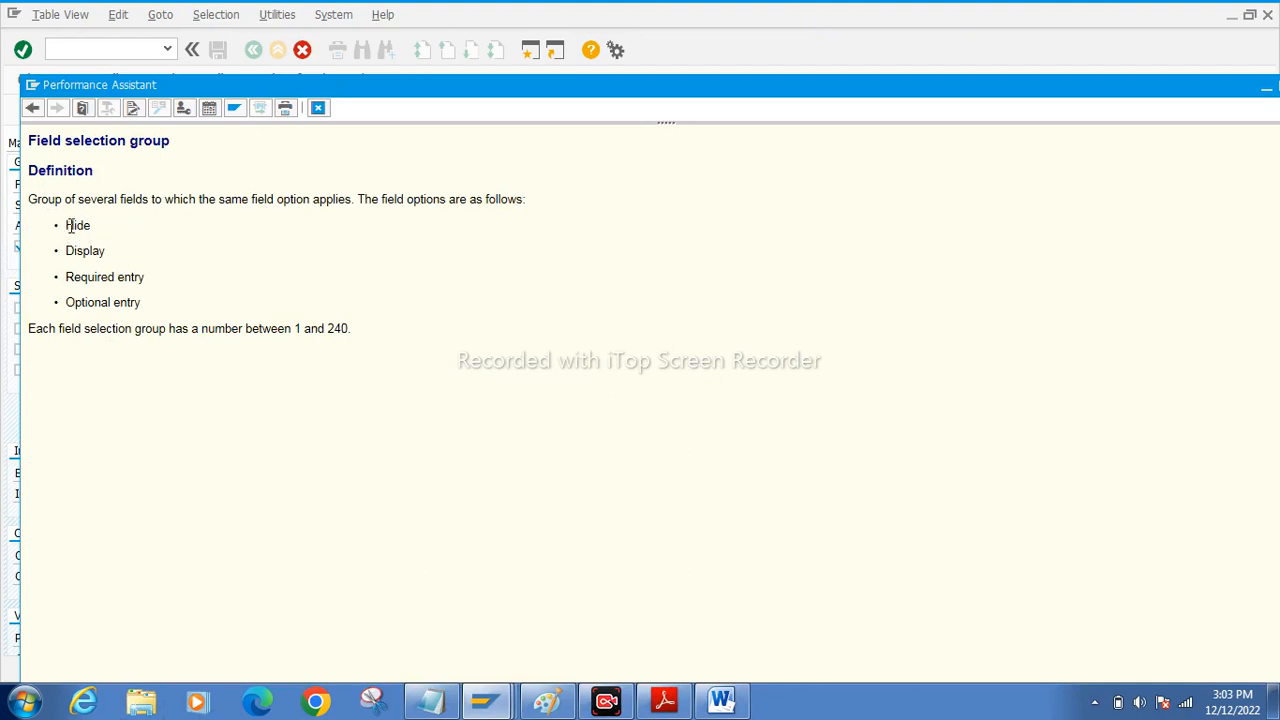
pyautogui.moveTo(66, 277); pyautogui.dragTo(87, 277)
pyautogui.click(1203, 83)
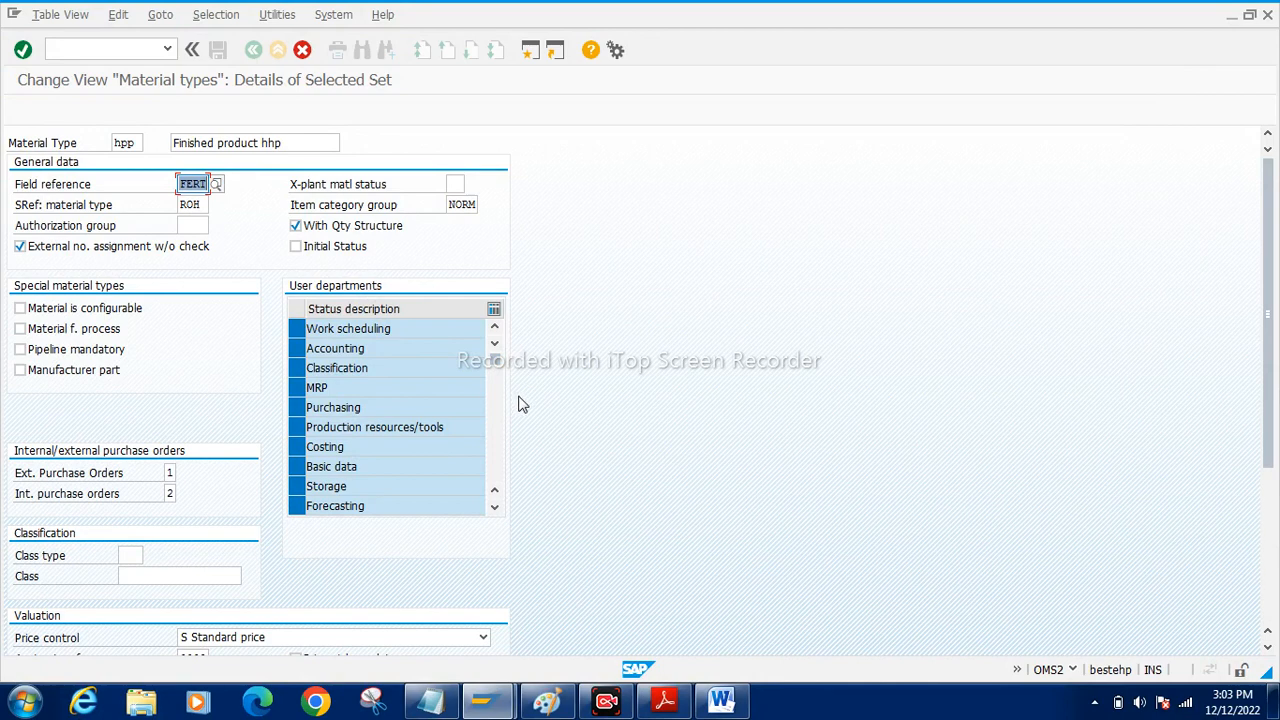
# Examine the user departments of the new material type, including Purchasing and Accounting.
pyautogui.click(370, 464)
pyautogui.click(388, 405)
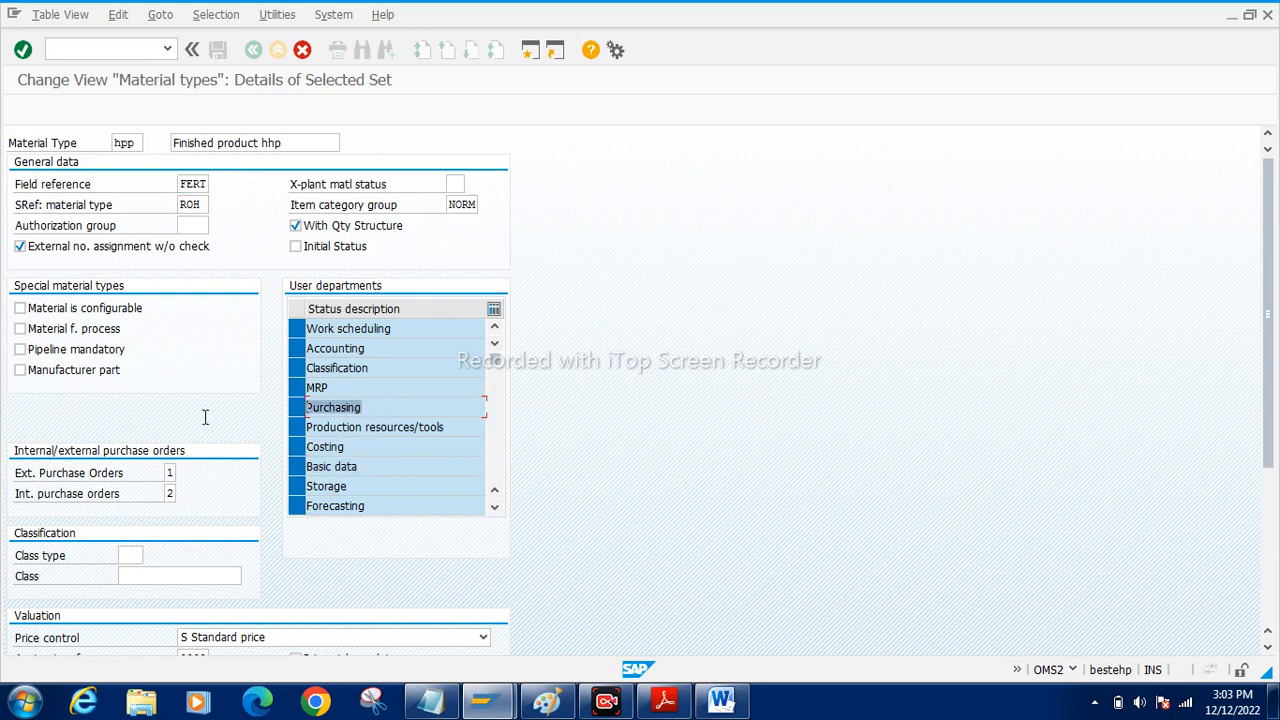
pyautogui.click(381, 352)
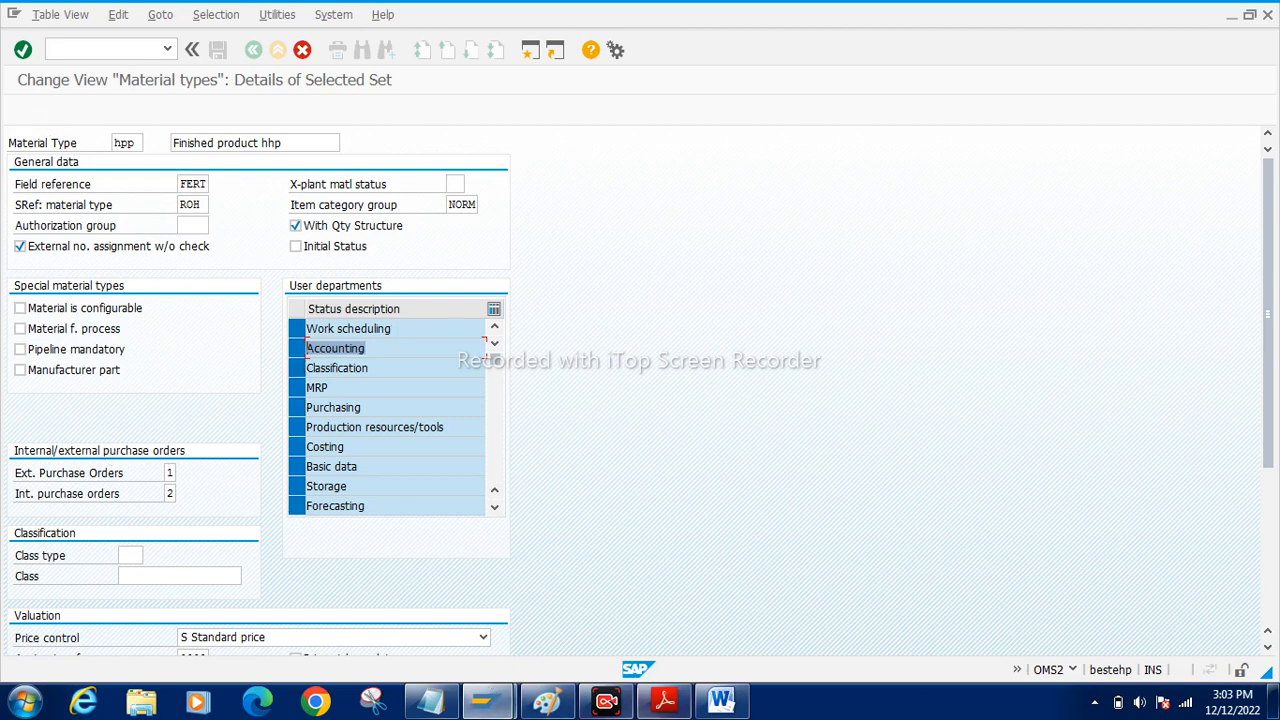
# Switch to the Word notes, review the material type control functions, and return to SAP.
pyautogui.click(720, 701)
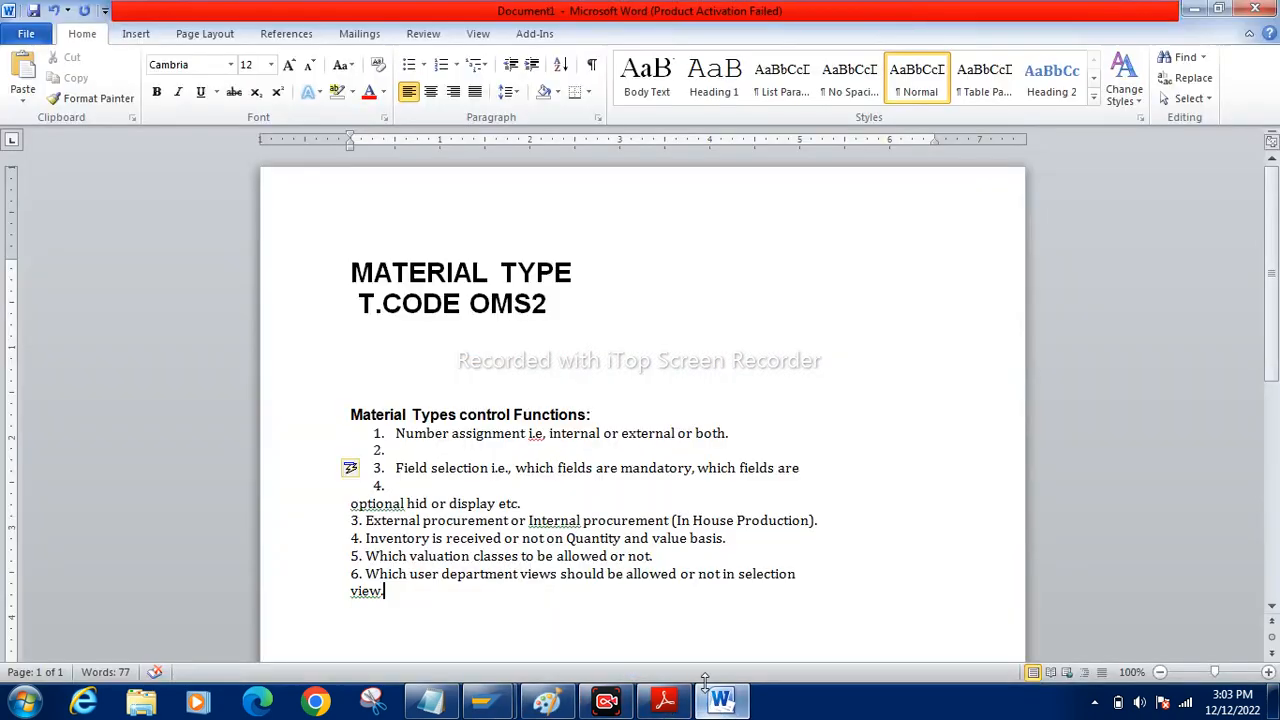
pyautogui.moveTo(360, 432); pyautogui.dragTo(812, 430)
pyautogui.click(743, 521)
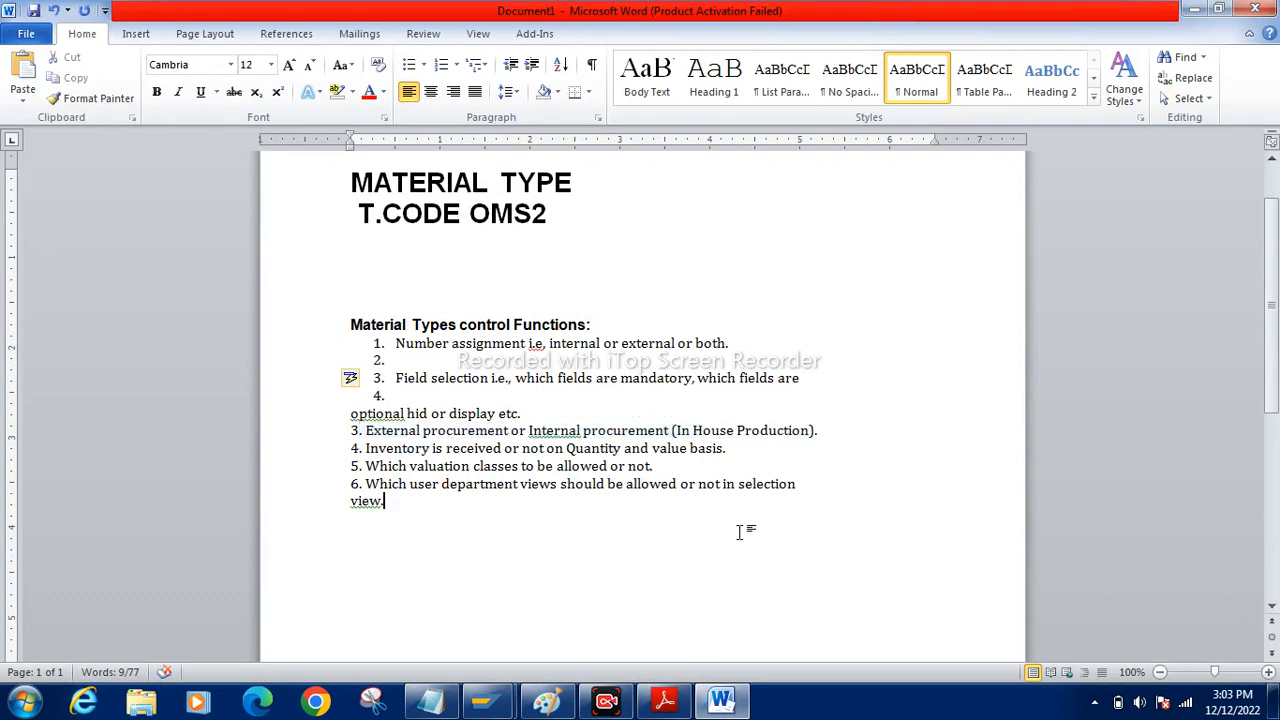
pyautogui.moveTo(362, 181); pyautogui.dragTo(580, 184)
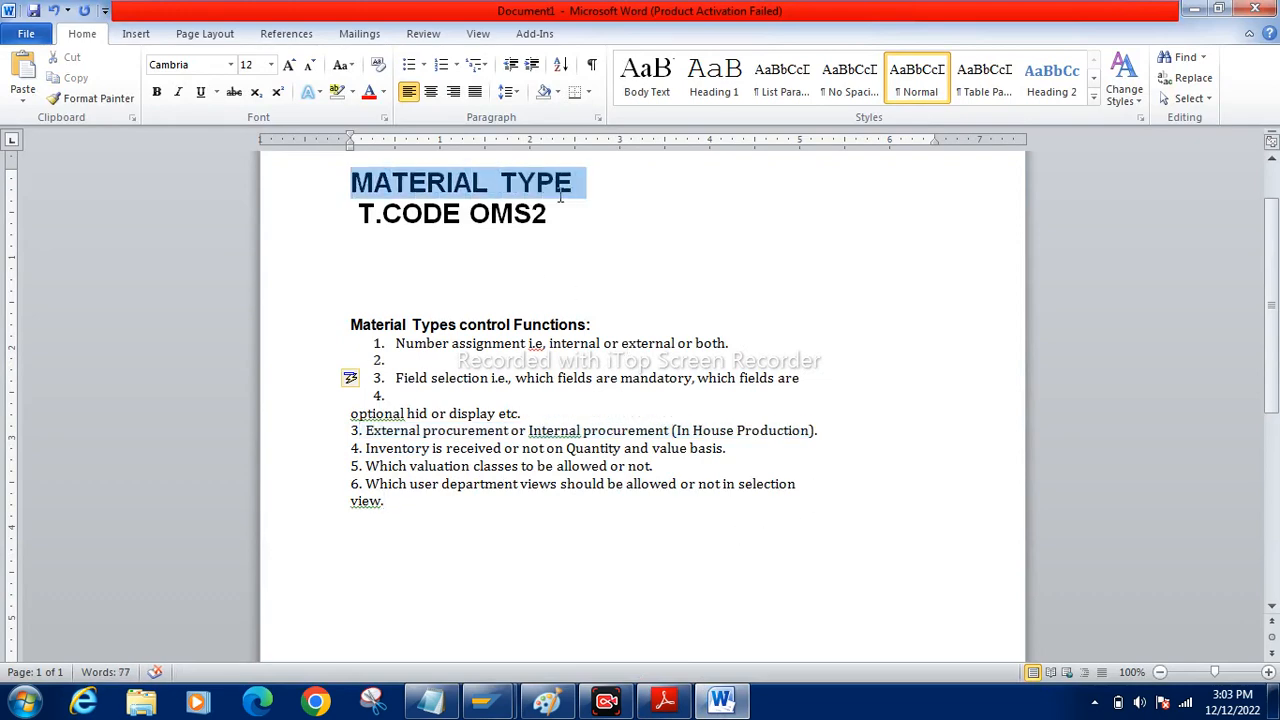
pyautogui.click(497, 551)
pyautogui.click(724, 703)
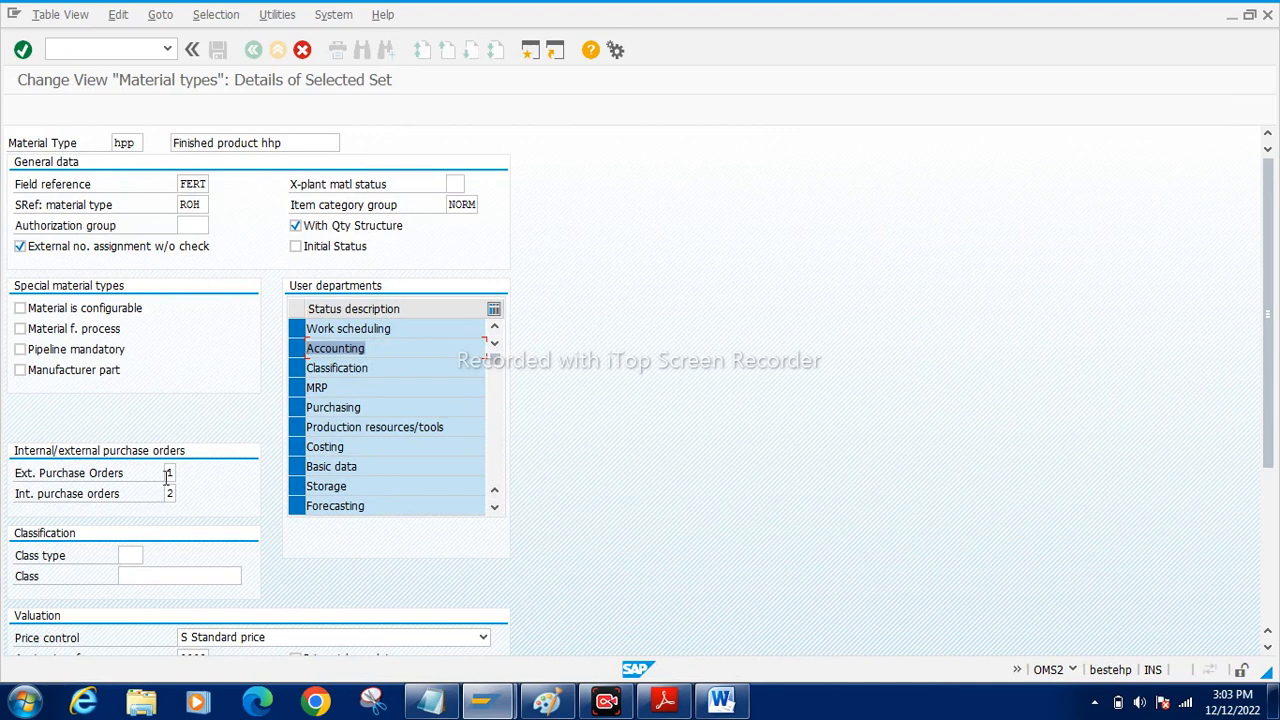
# Examine the new material type's purchase order, valuation and quantity/value updating settings, including the available price control options.
pyautogui.scroll(-1, 535, 505)
pyautogui.scroll(-4, 113, 397)
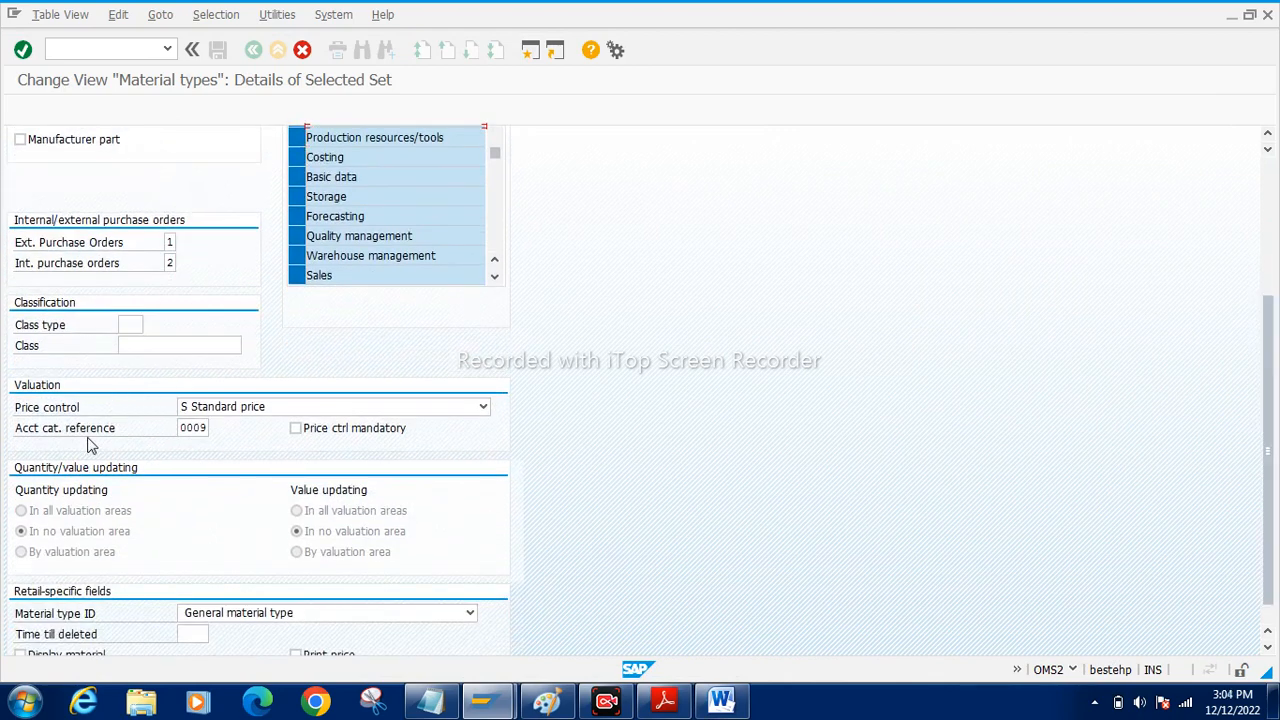
pyautogui.click(240, 406)
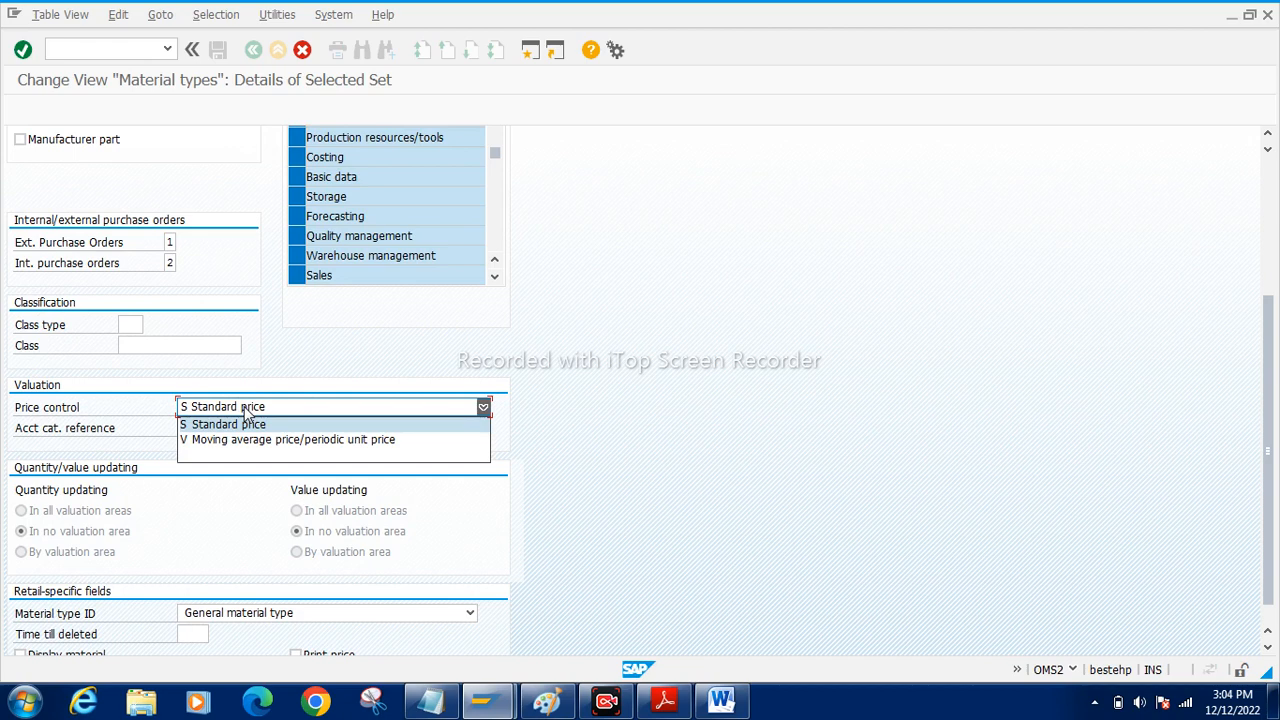
pyautogui.click(588, 451)
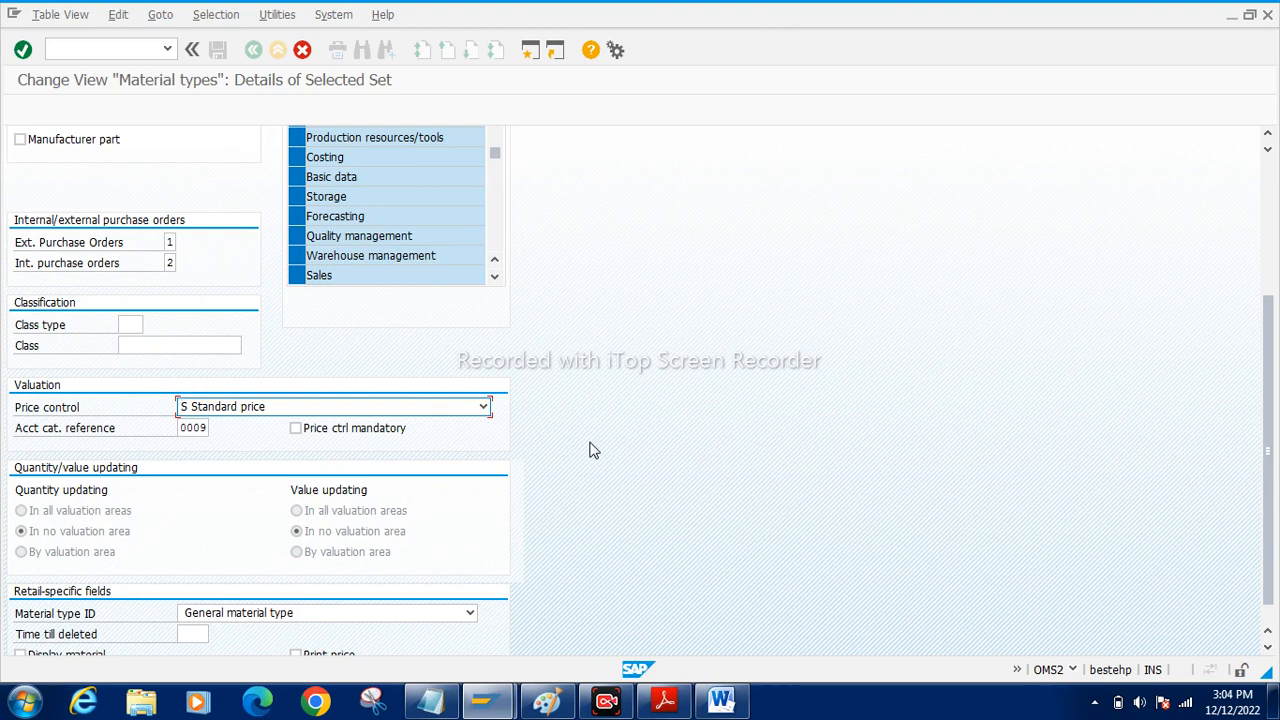
pyautogui.click(403, 408)
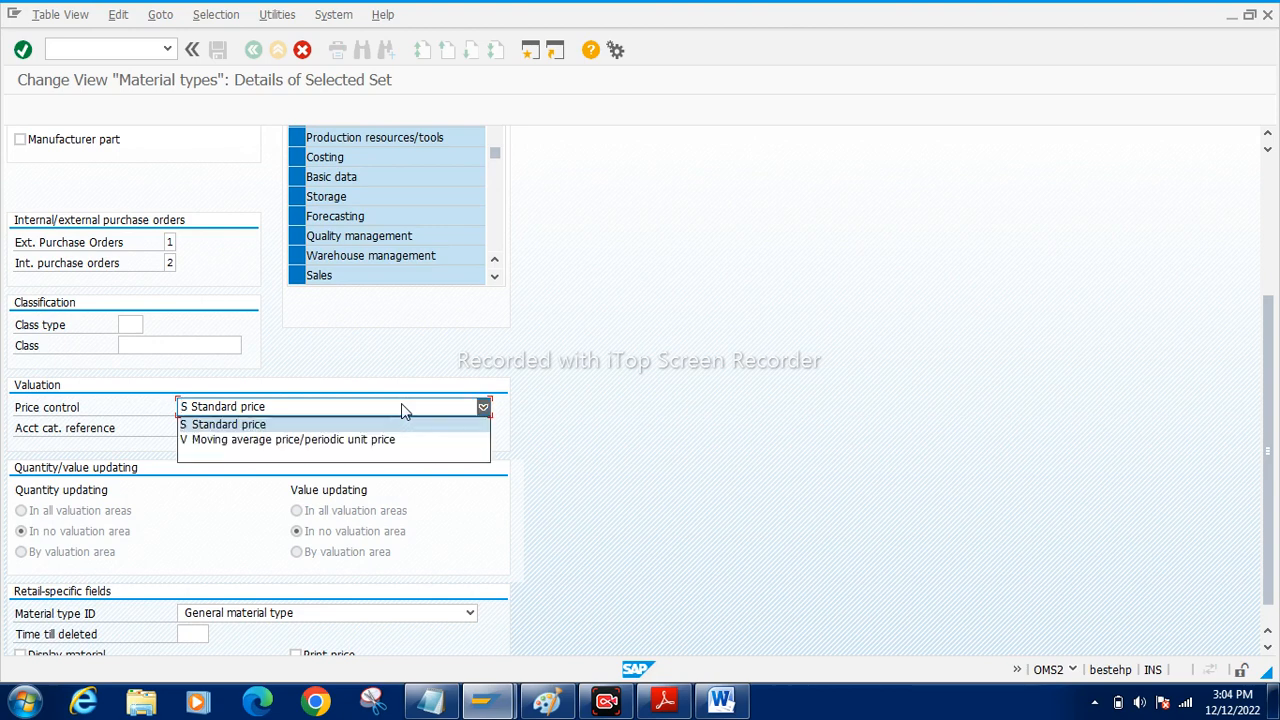
pyautogui.click(587, 410)
pyautogui.scroll(-1, 590, 405)
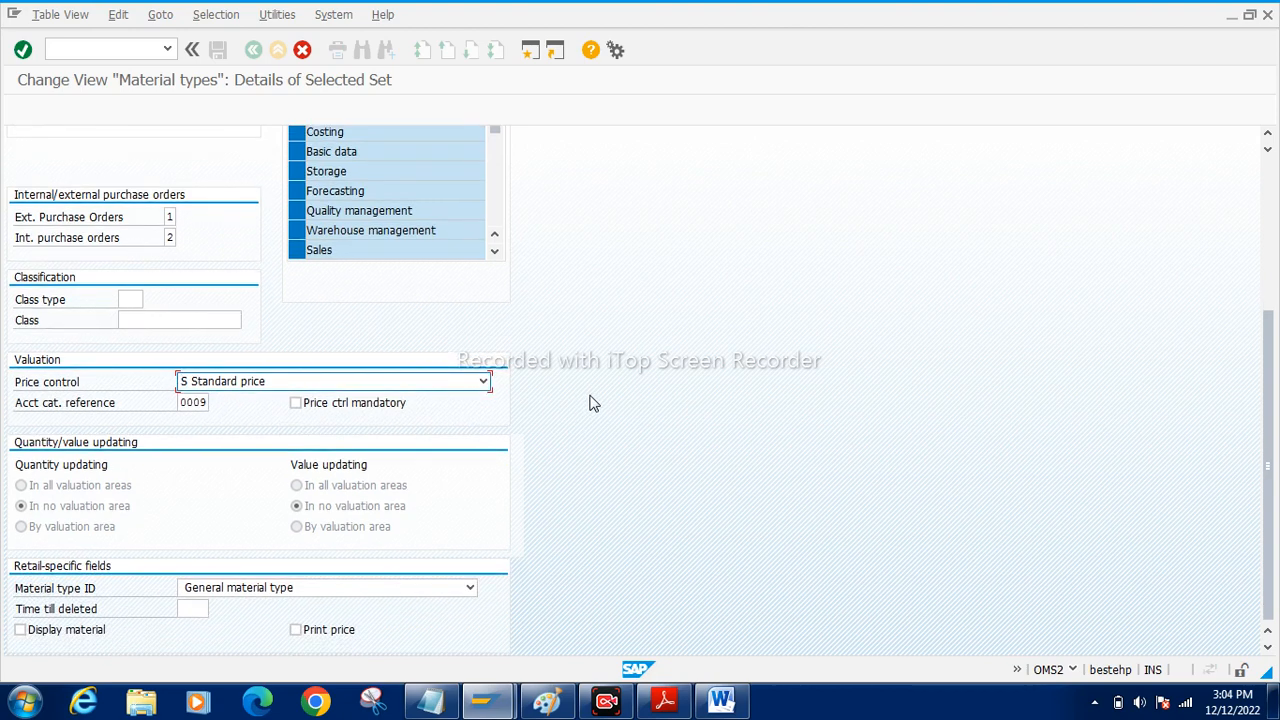
pyautogui.scroll(5, 595, 440)
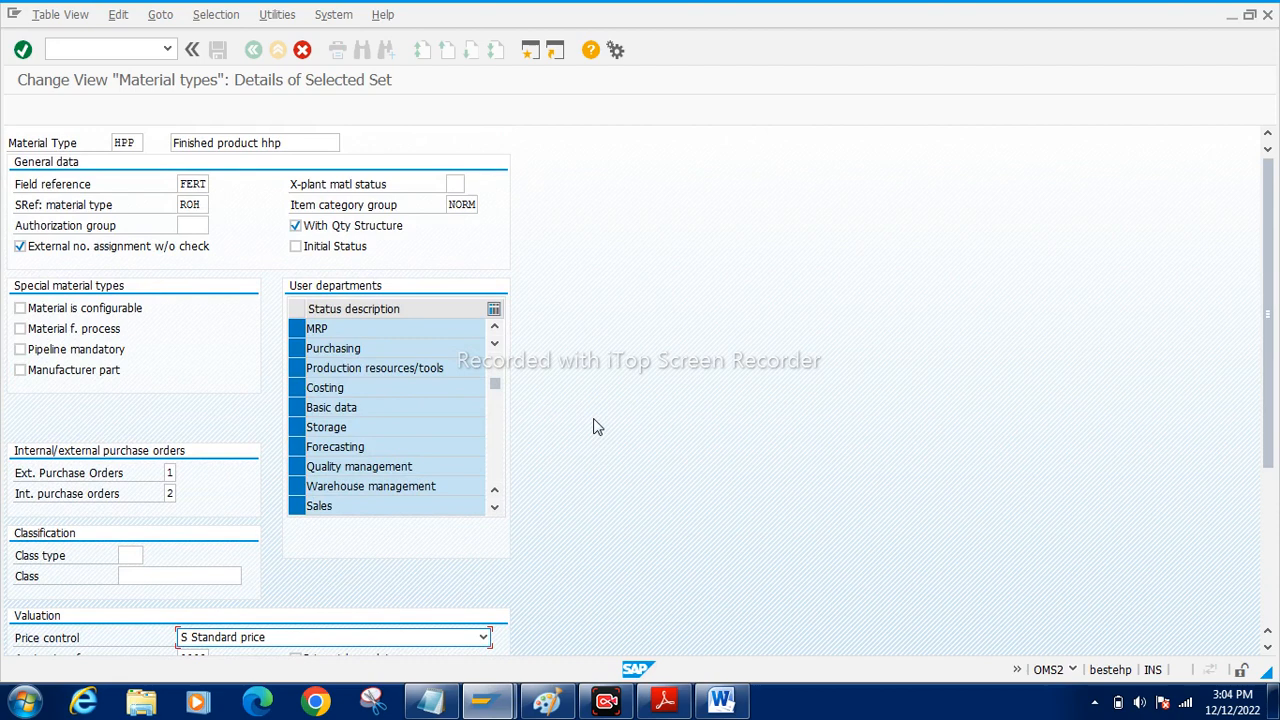
# Confirm the copy of the material type together with its dependent quantity/value updating entries.
pyautogui.press('Return')
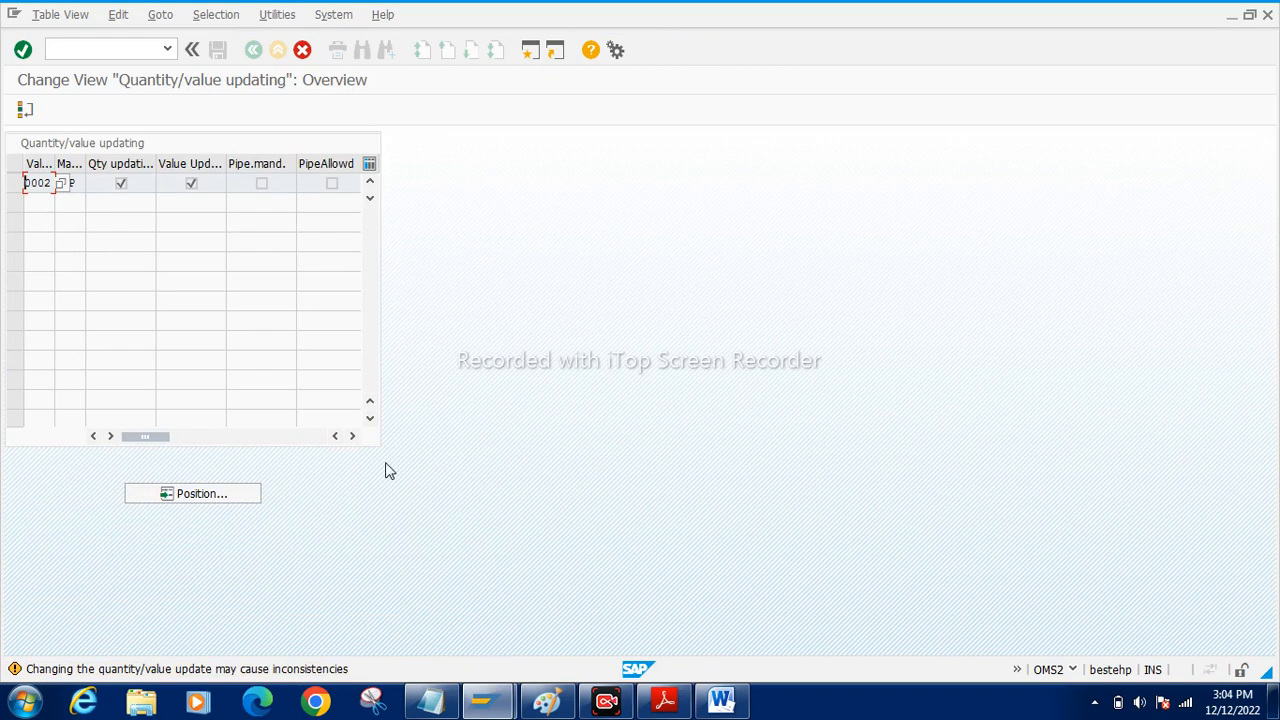
pyautogui.press('Return')
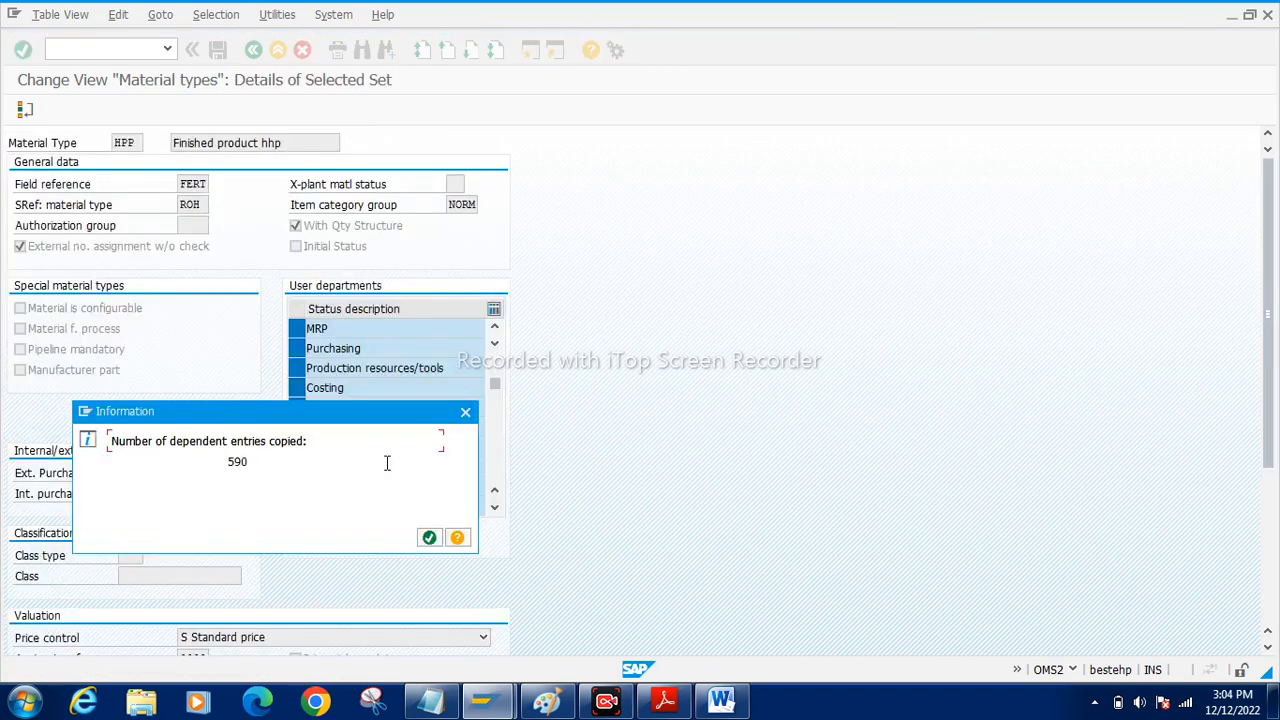
pyautogui.click(428, 537)
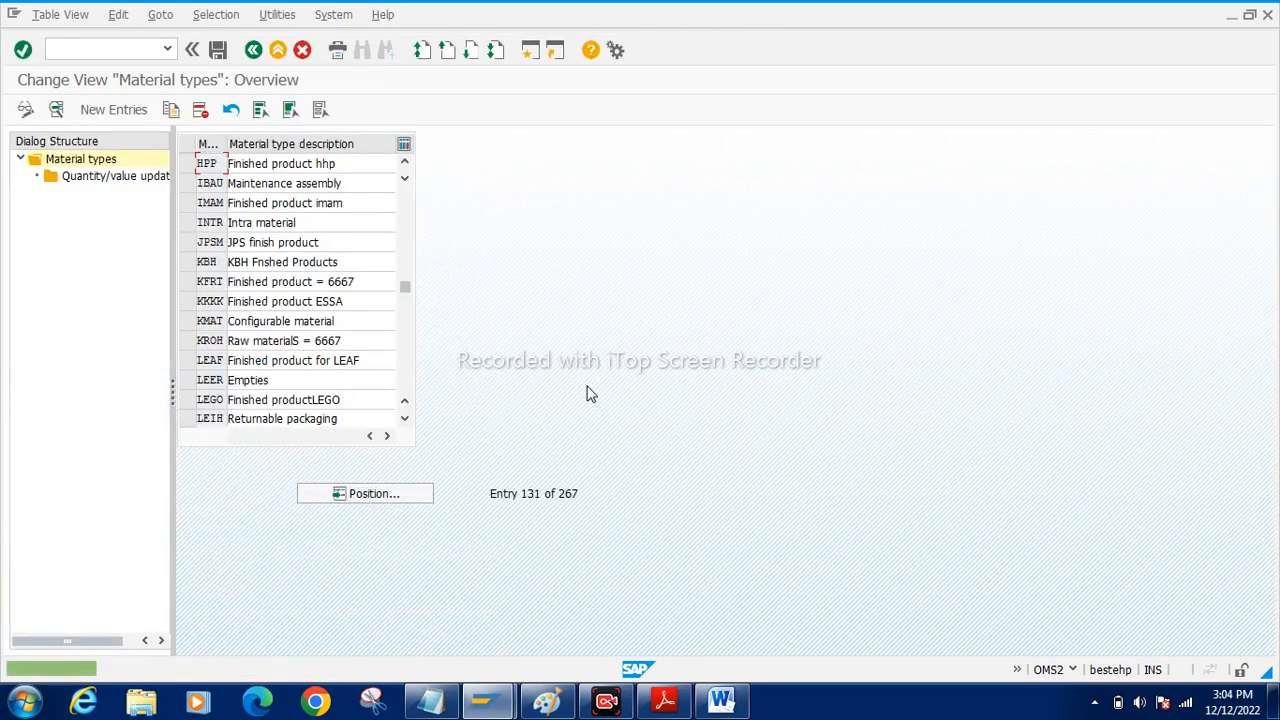
# Open the quantity/value updating entries of material type HPP and go to valuation area 6502.
pyautogui.click(186, 163)
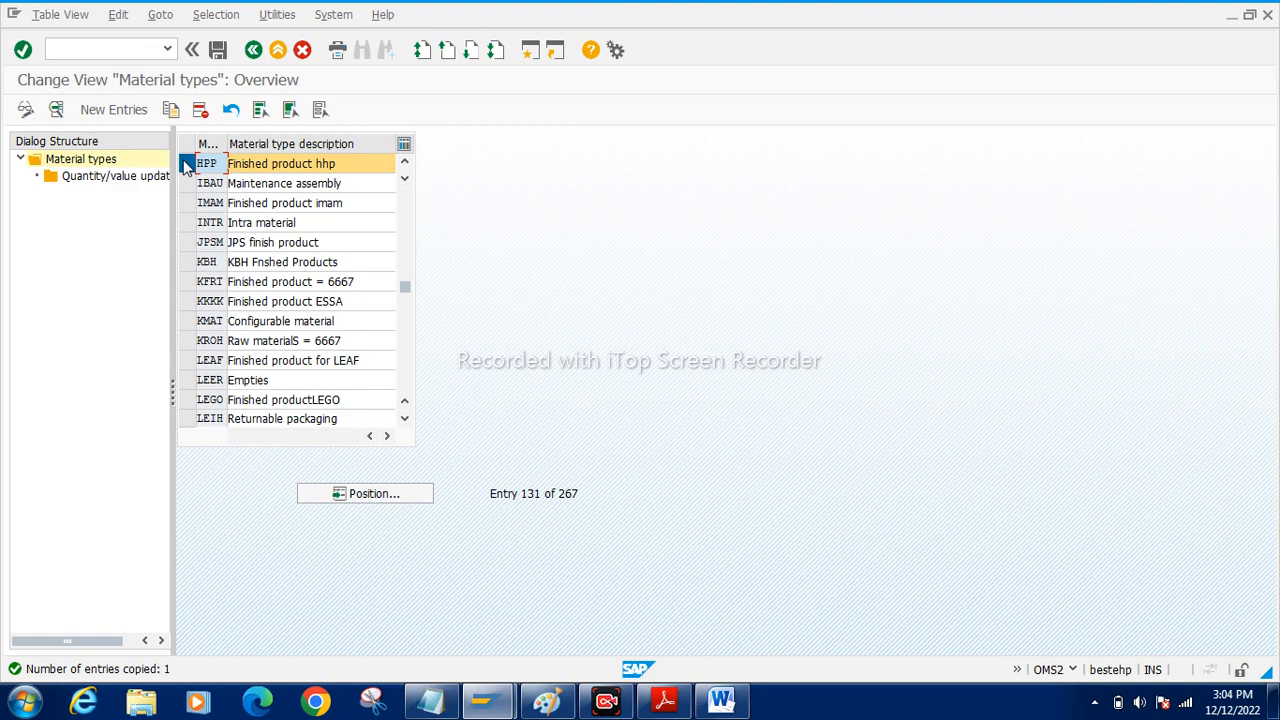
pyautogui.doubleClick(118, 176)
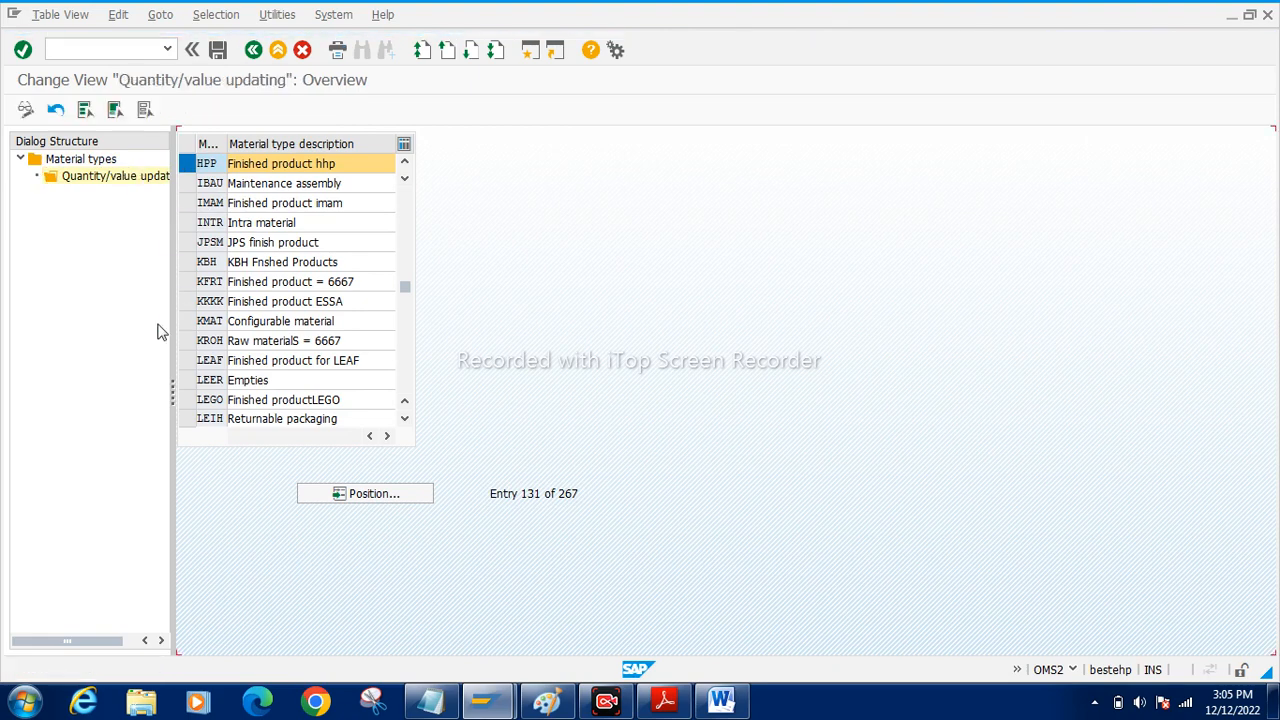
pyautogui.click(350, 492)
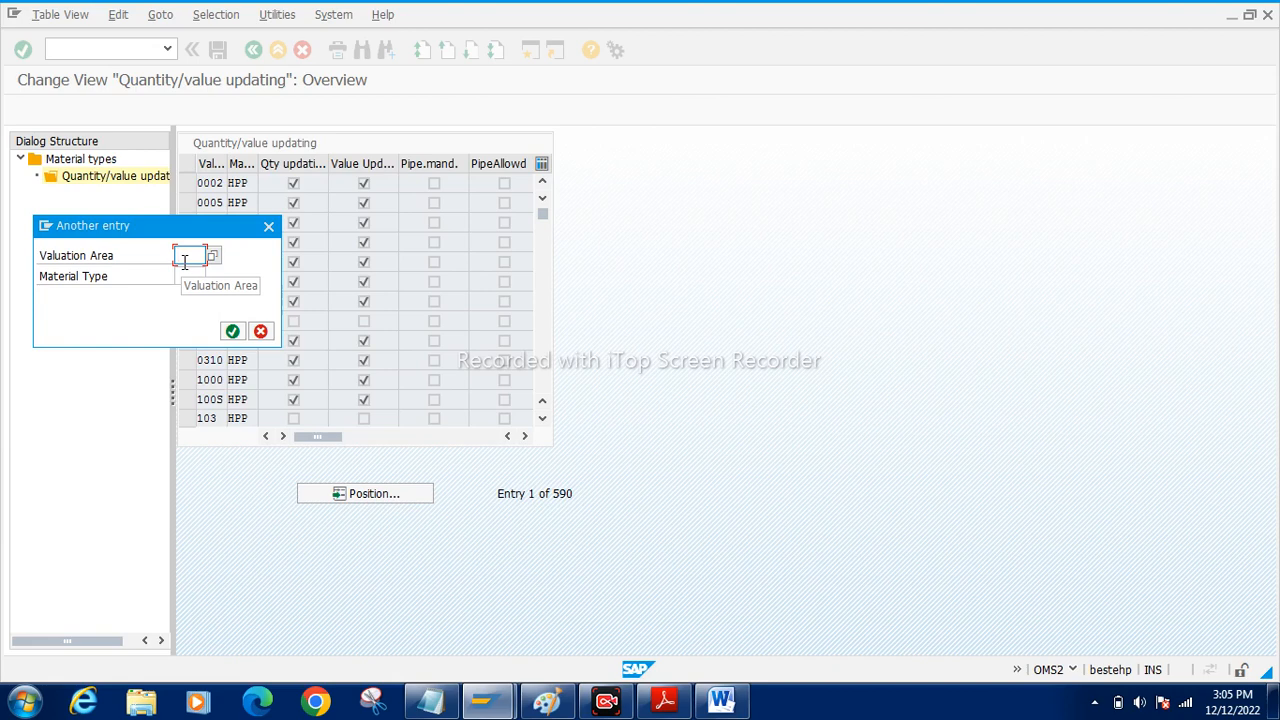
pyautogui.press('Insert')
pyautogui.press('Tab')
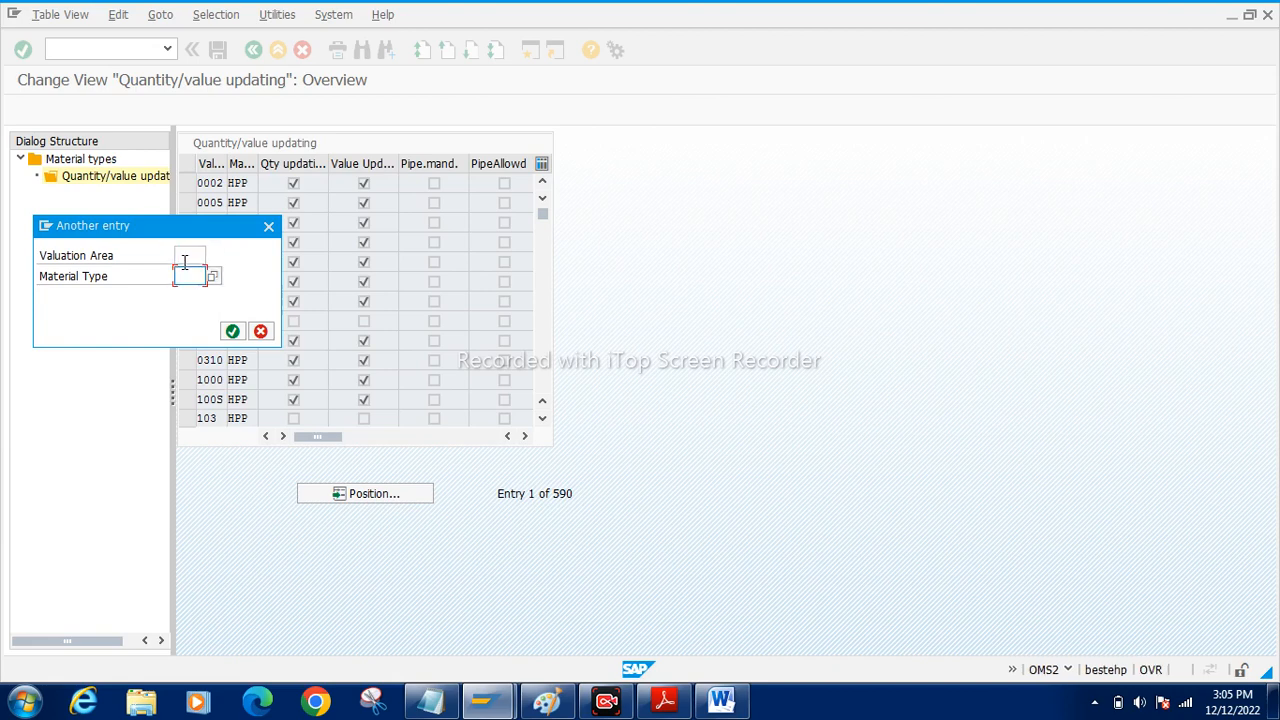
pyautogui.click(184, 258)
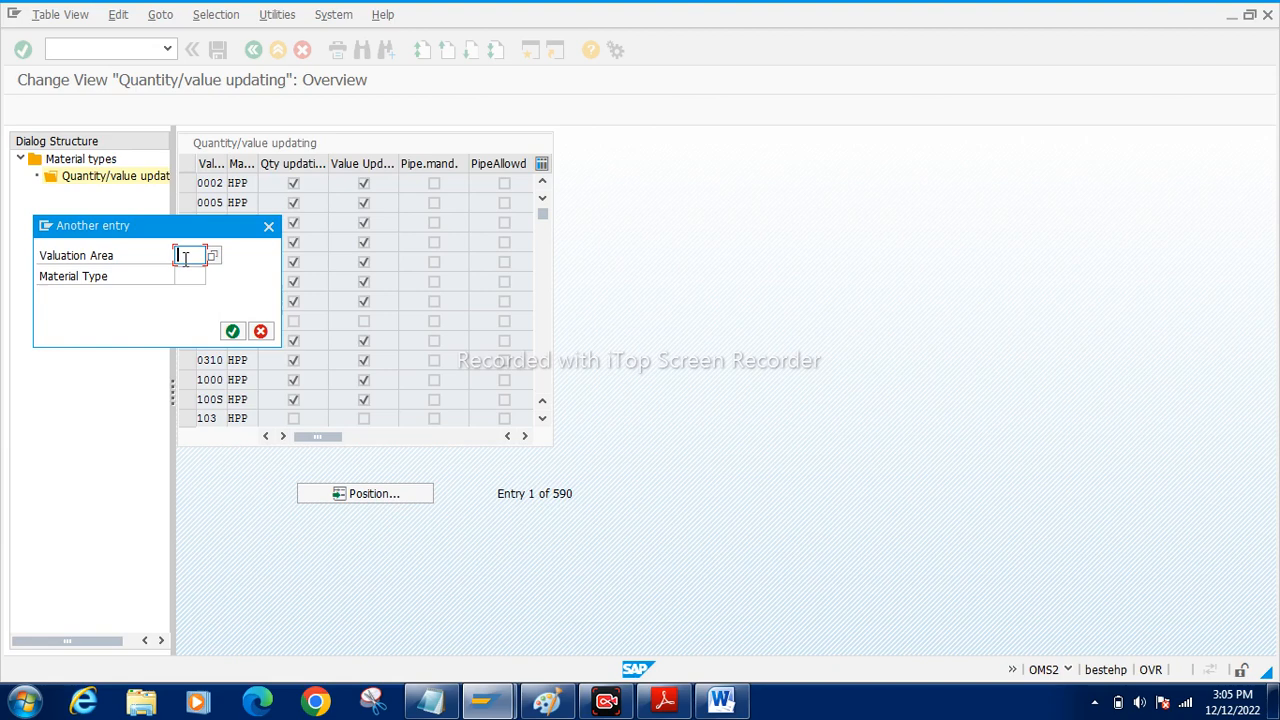
pyautogui.click(185, 258)
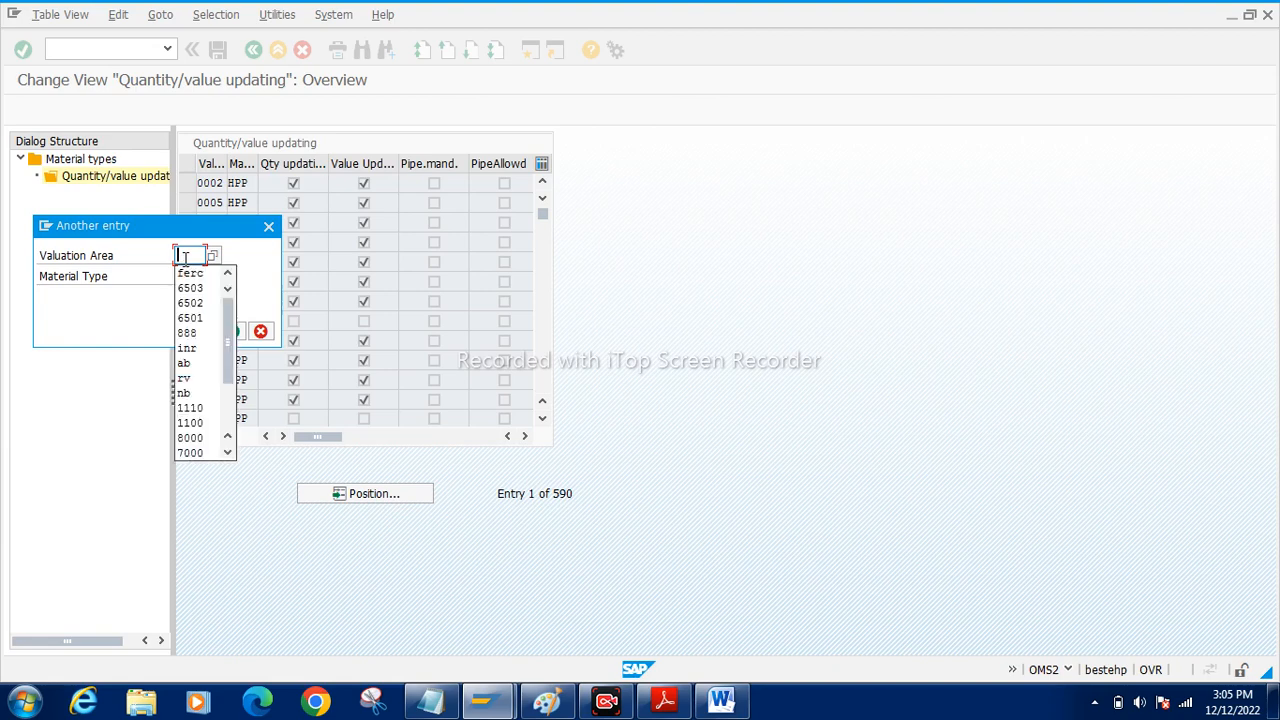
pyautogui.write('65')
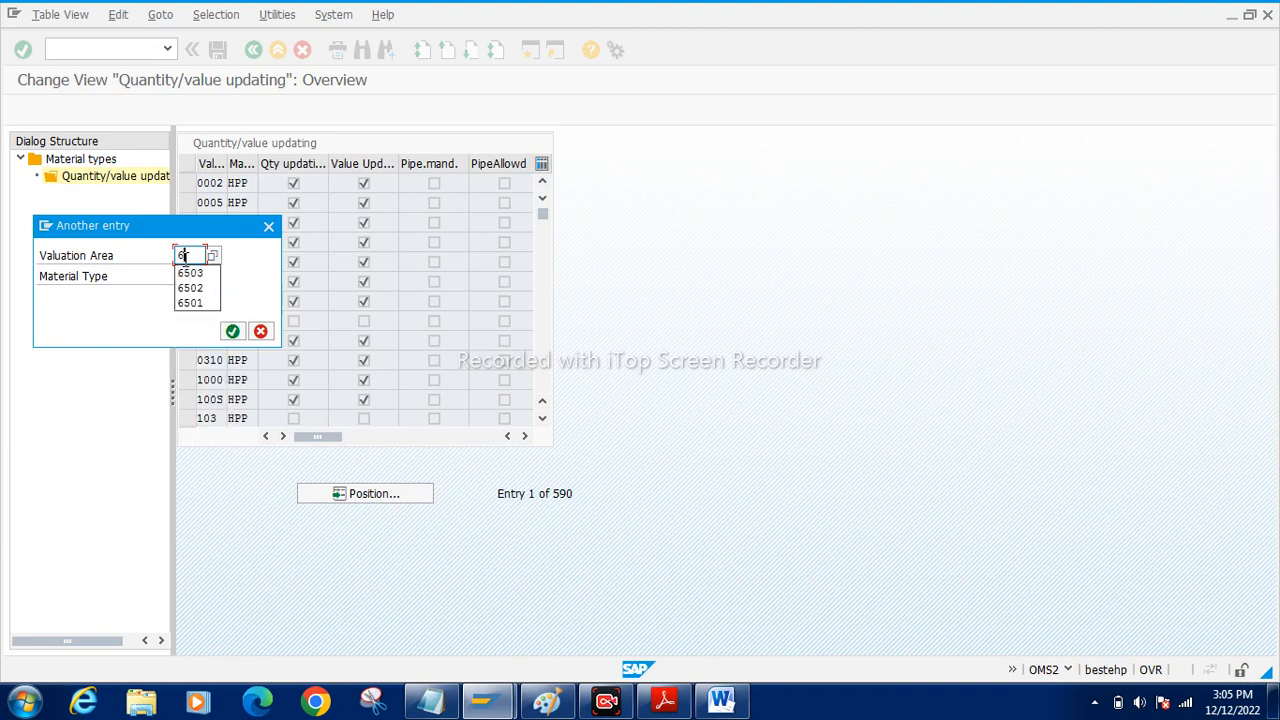
pyautogui.write('02')
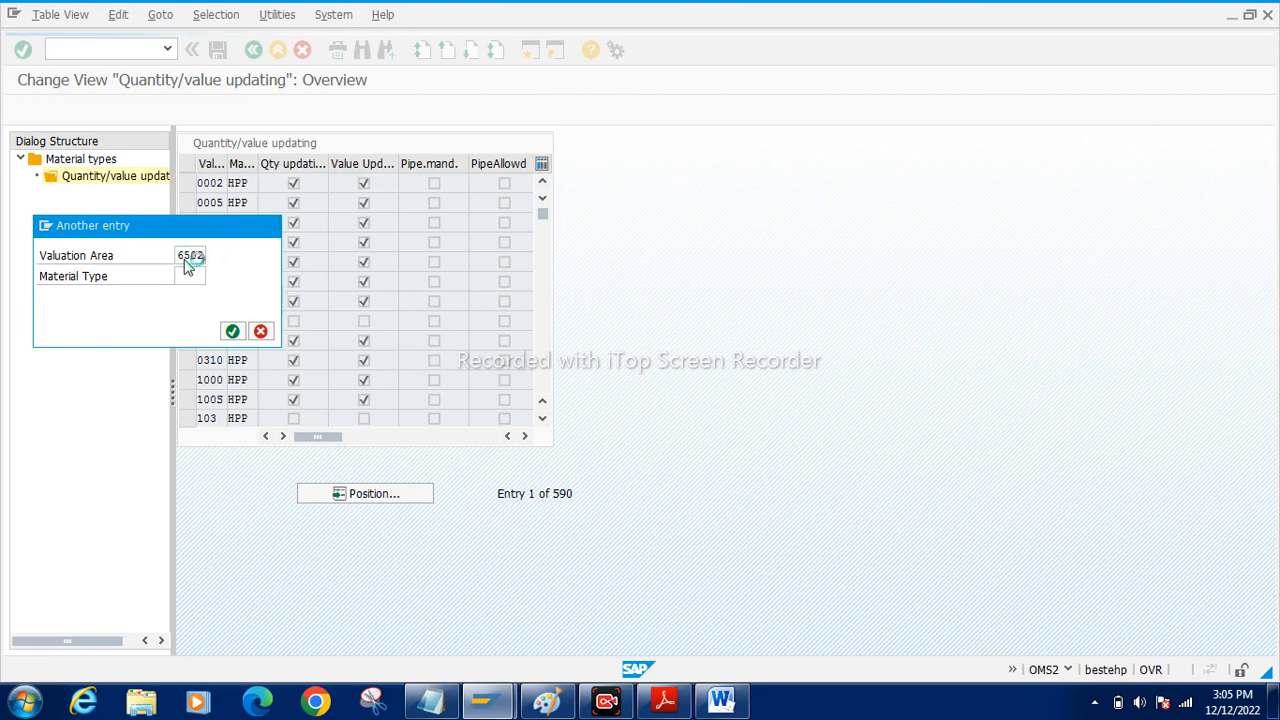
pyautogui.press('Return')
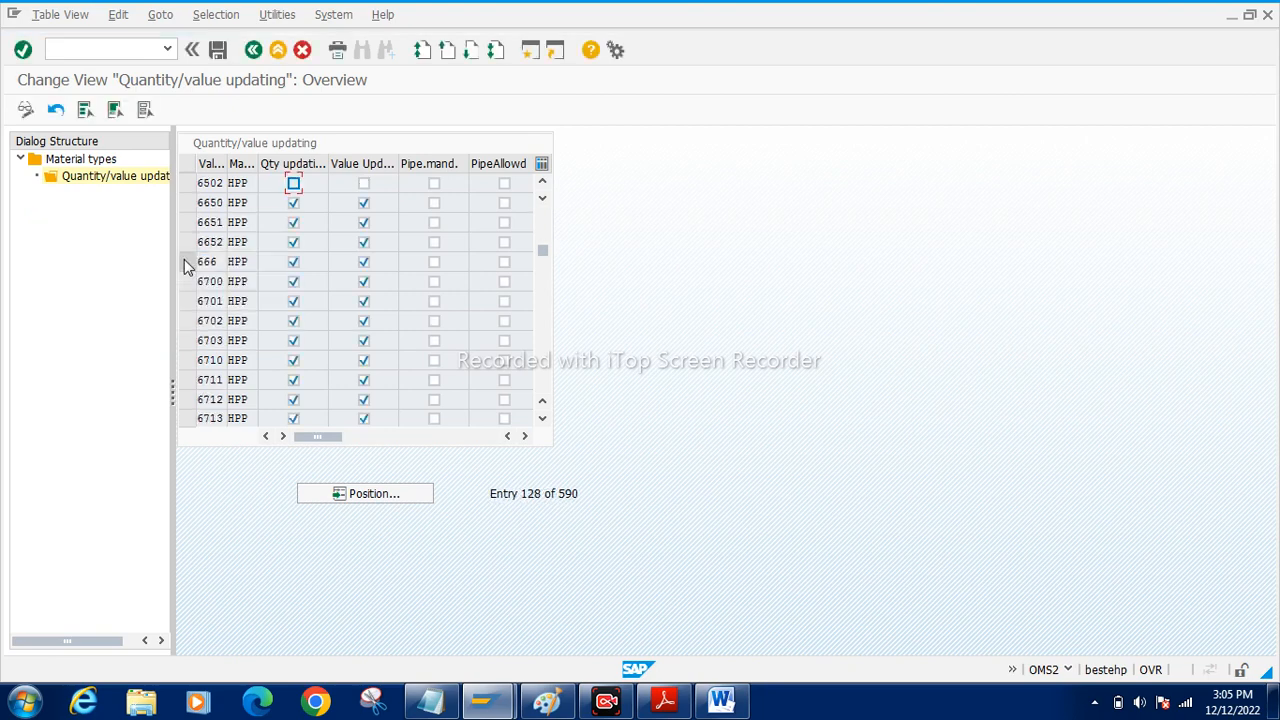
# Activate quantity and value updating for material type HPP in valuation area 6502, save, and return to the material types overview.
pyautogui.doubleClick(214, 183)
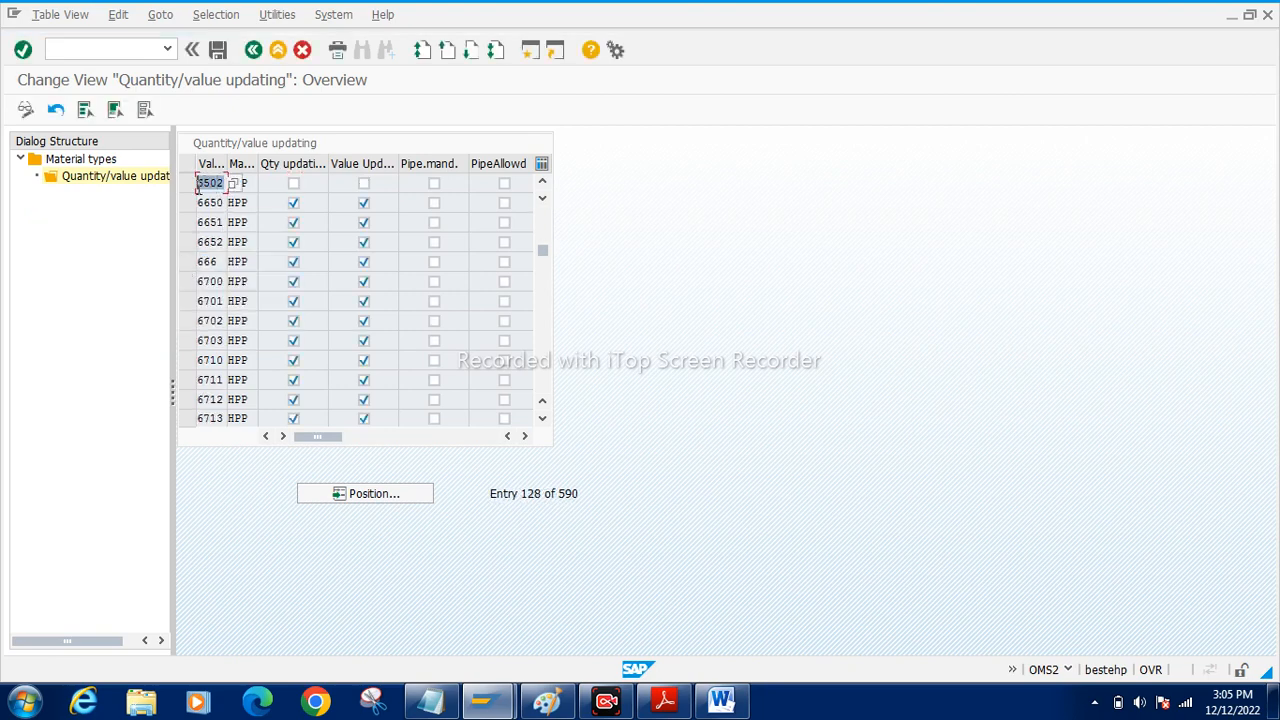
pyautogui.click(293, 183)
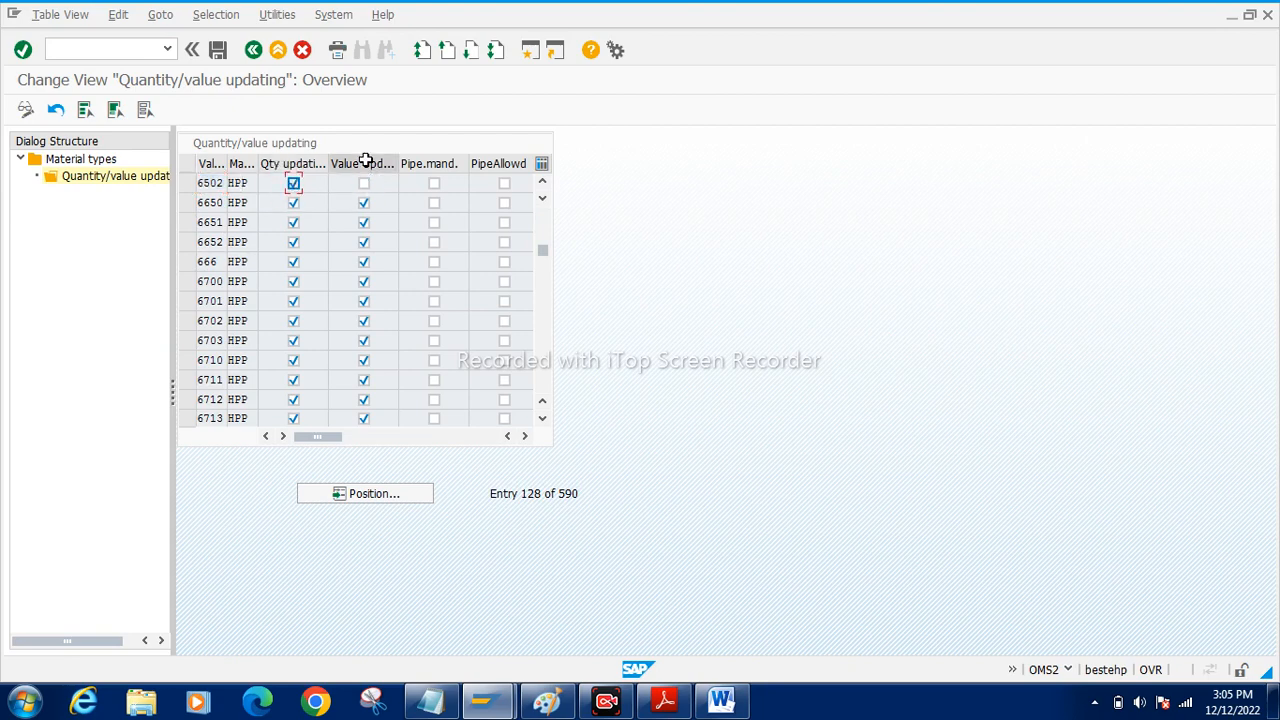
pyautogui.click(364, 185)
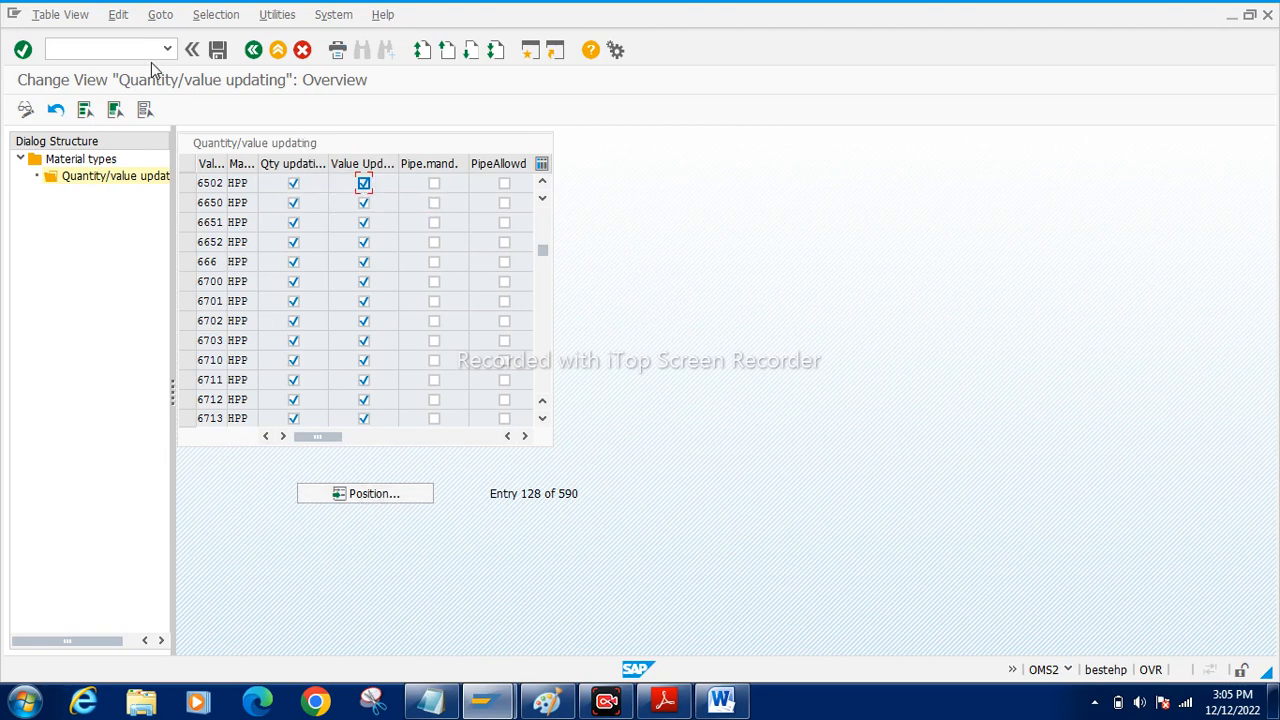
pyautogui.click(216, 50)
pyautogui.click(224, 310)
pyautogui.click(255, 56)
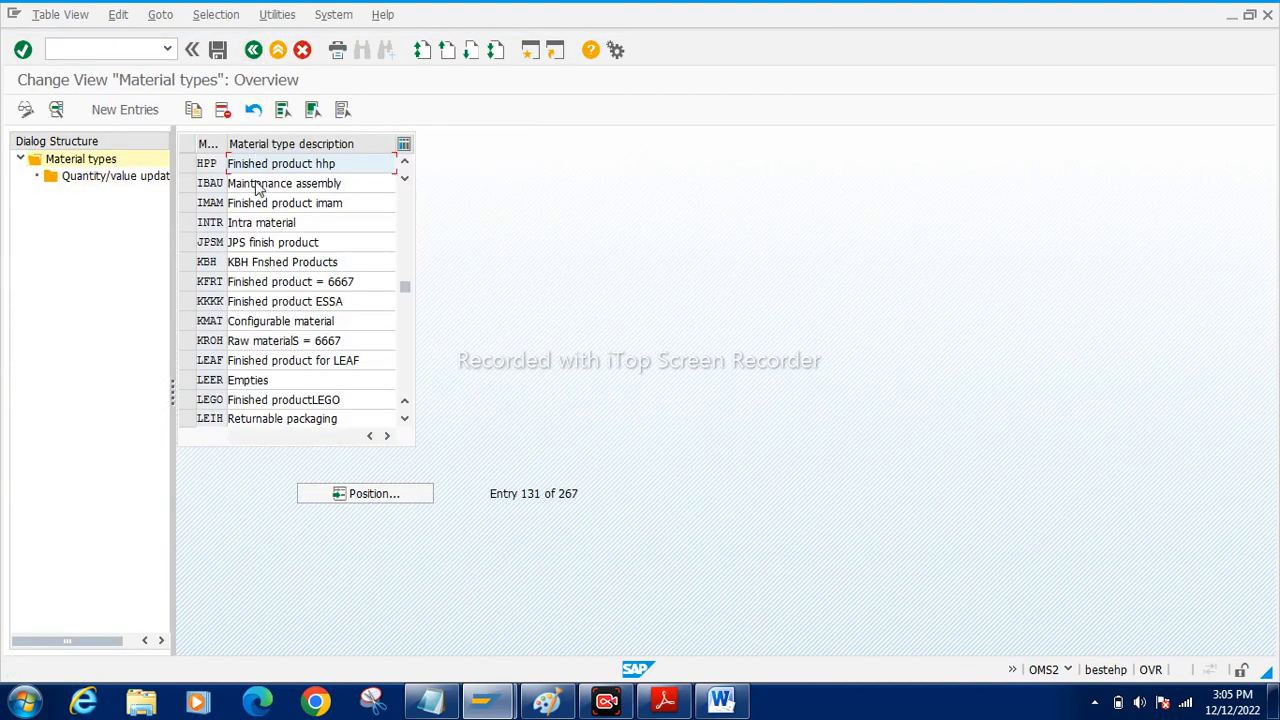
# Open the material creation transaction MM01 in a new session.
pyautogui.click(80, 53)
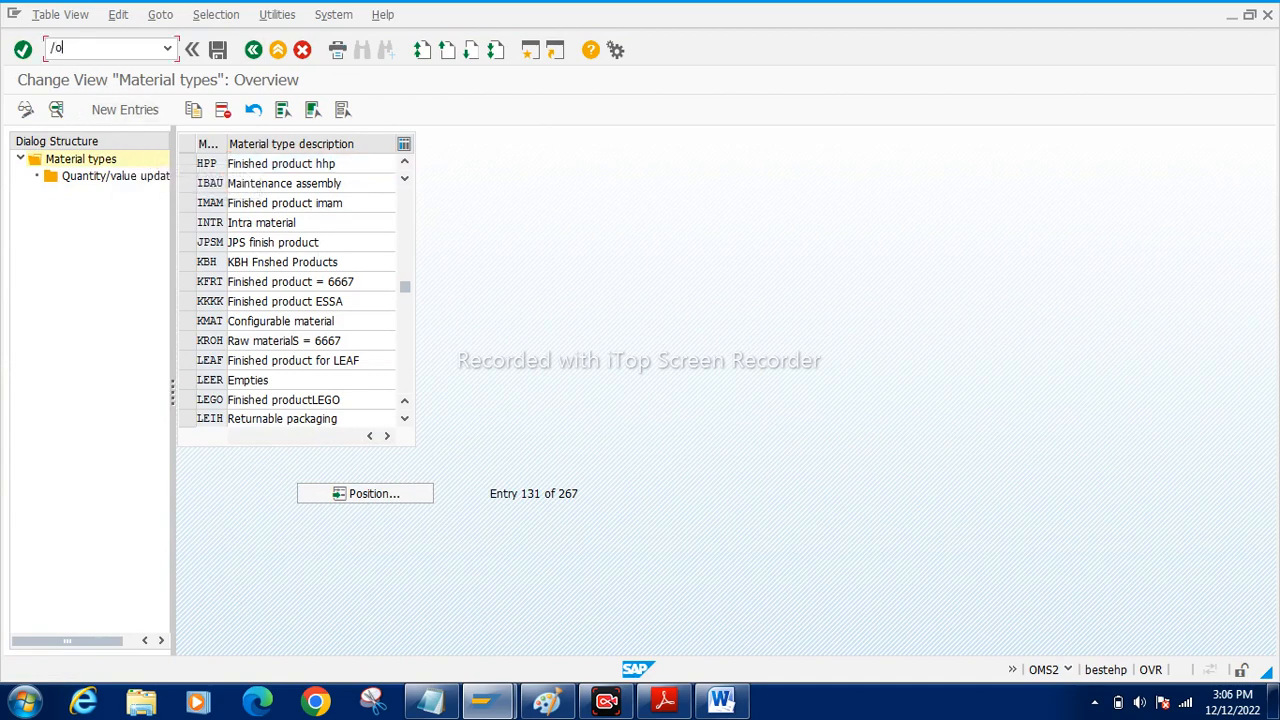
pyautogui.write('/omm01')
pyautogui.press('Return')
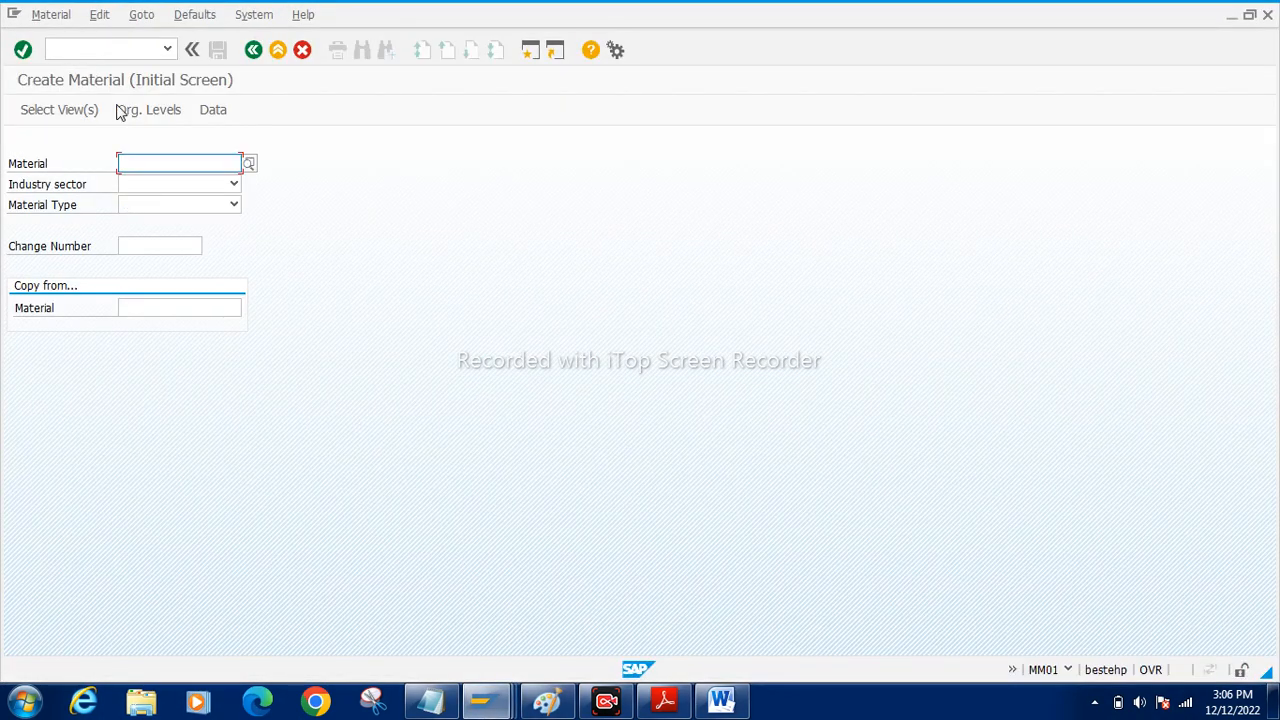
# Set the new material's industry sector to M Mechanical Engineering and its material type to HPP.
pyautogui.click(218, 188)
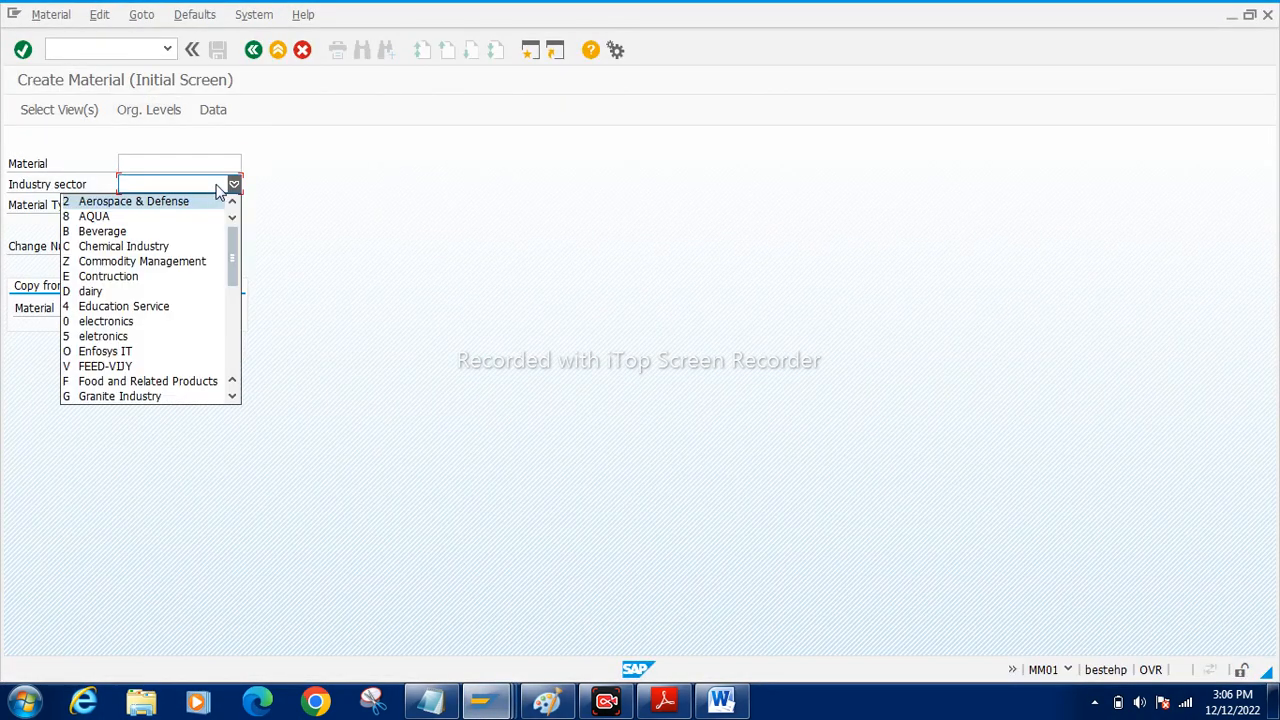
pyautogui.press('m')
pyautogui.press('Return')
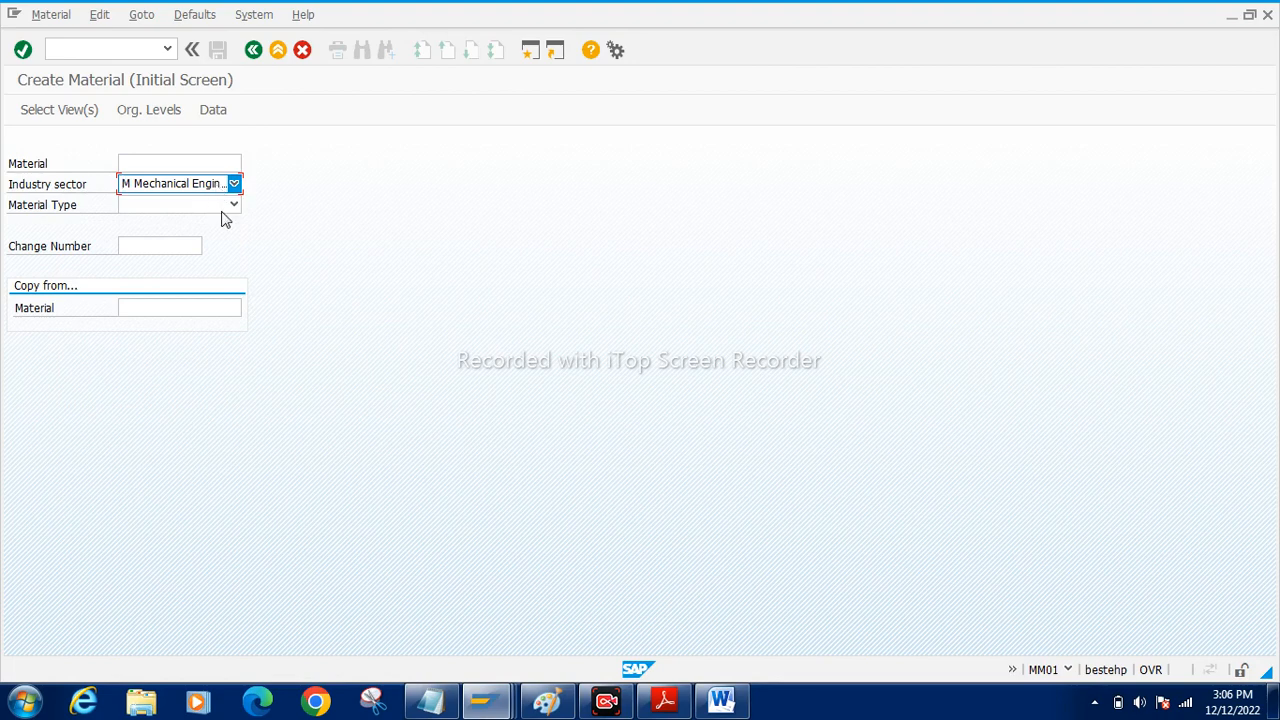
pyautogui.click(235, 206)
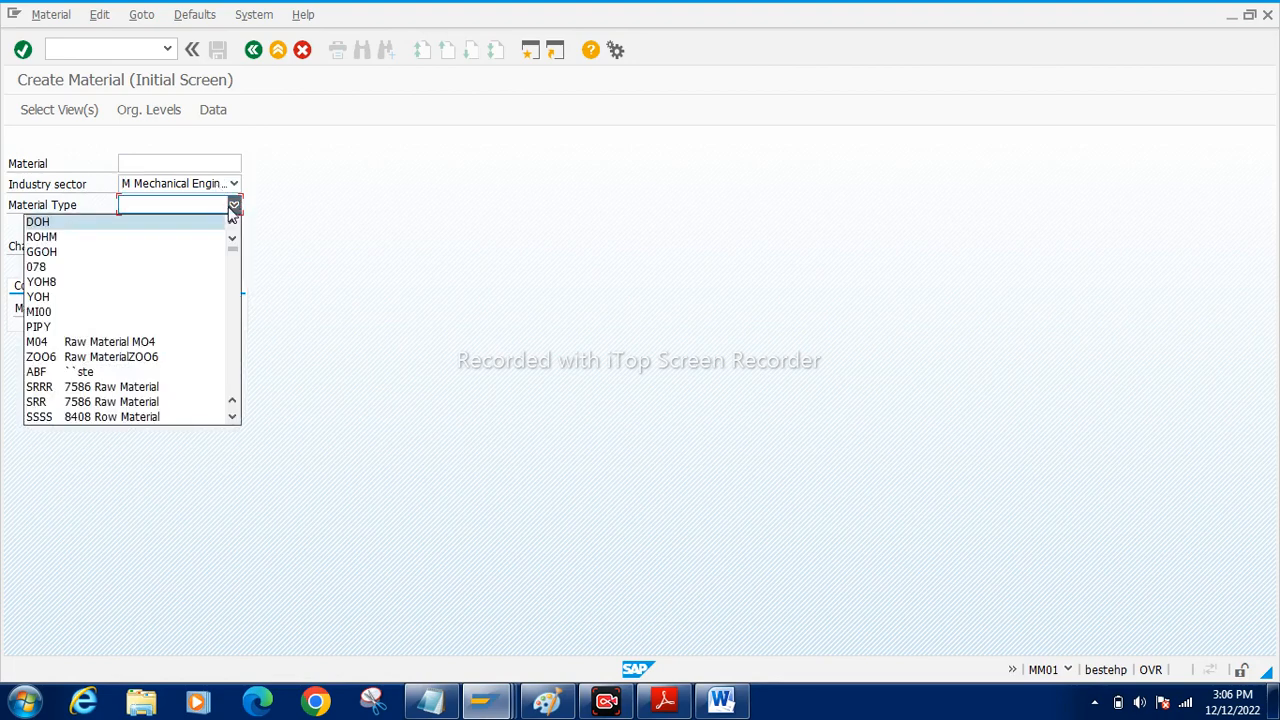
pyautogui.press('h')
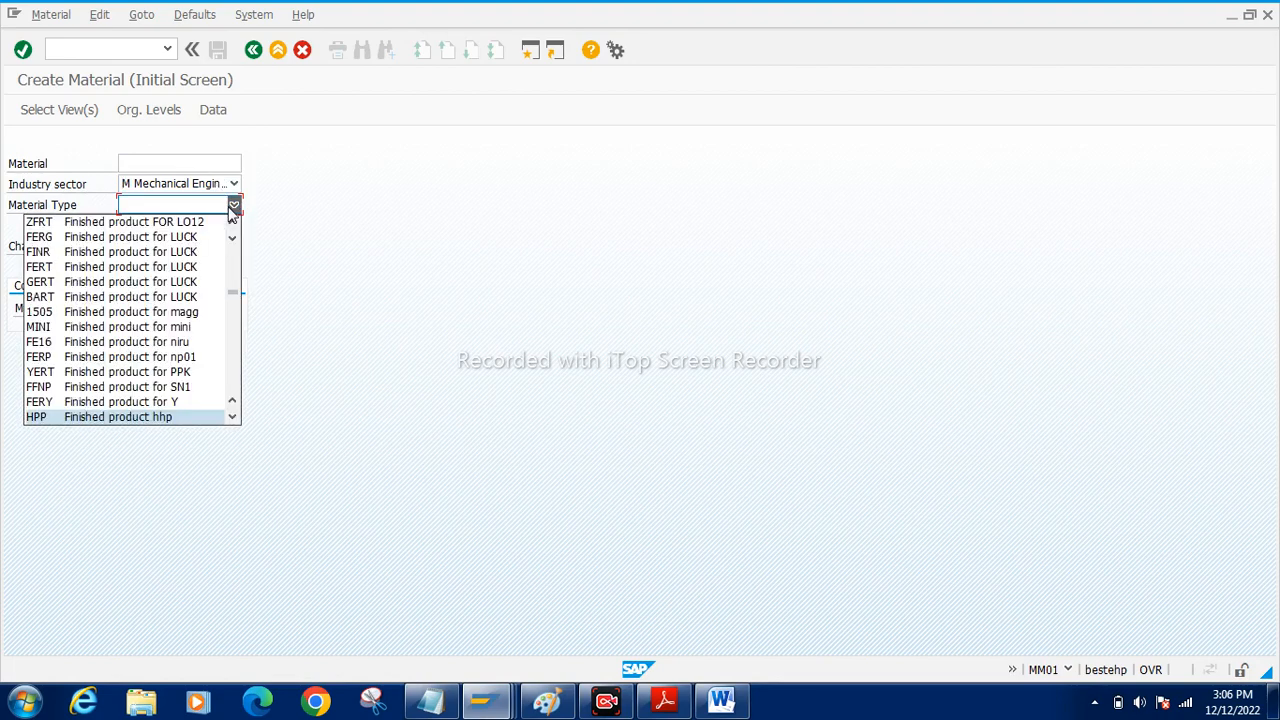
pyautogui.press('Return')
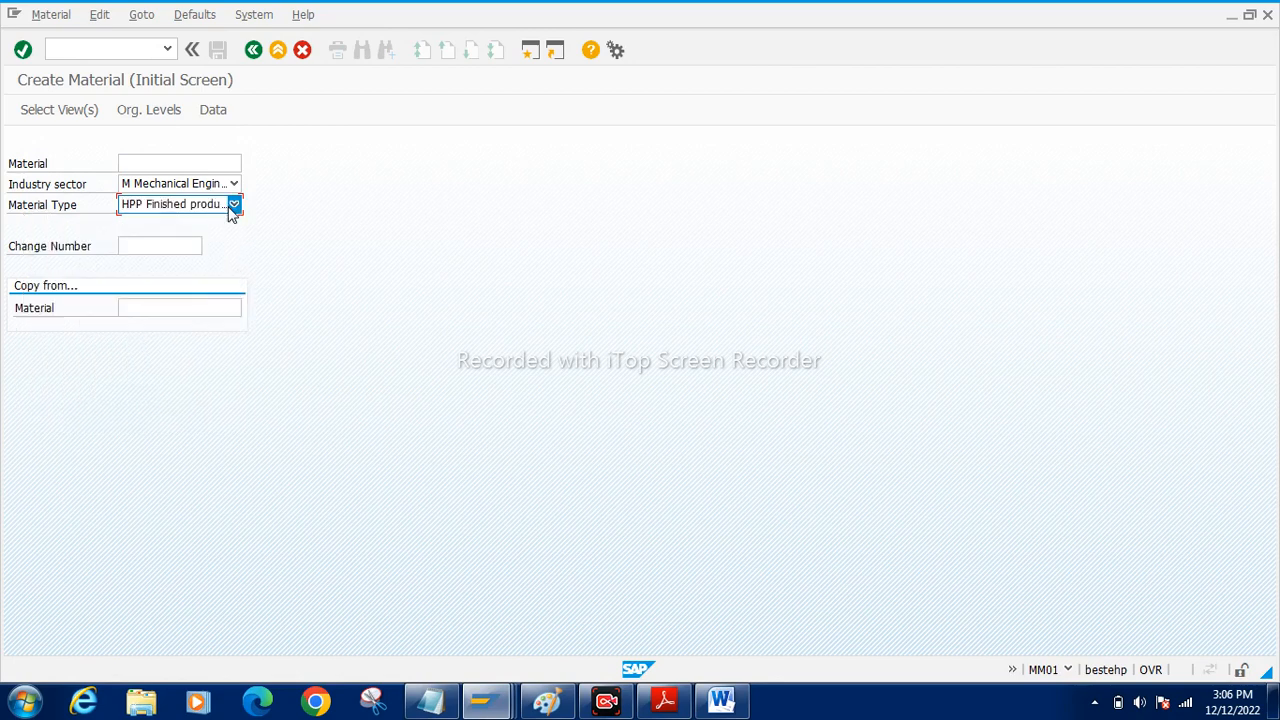
# Open the material's view selection, remove General Plant Data / Storage 1 from the selected views, and confirm the selection.
pyautogui.click(60, 110)
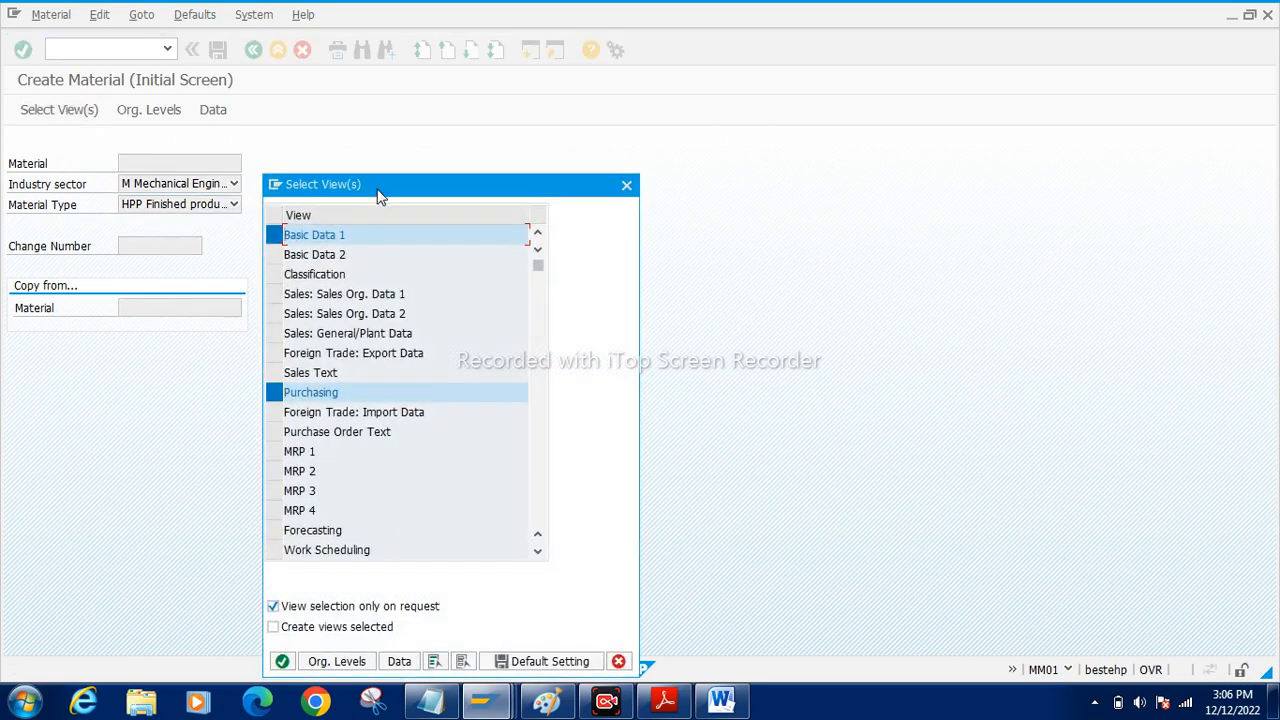
pyautogui.moveTo(378, 190); pyautogui.dragTo(417, 140)
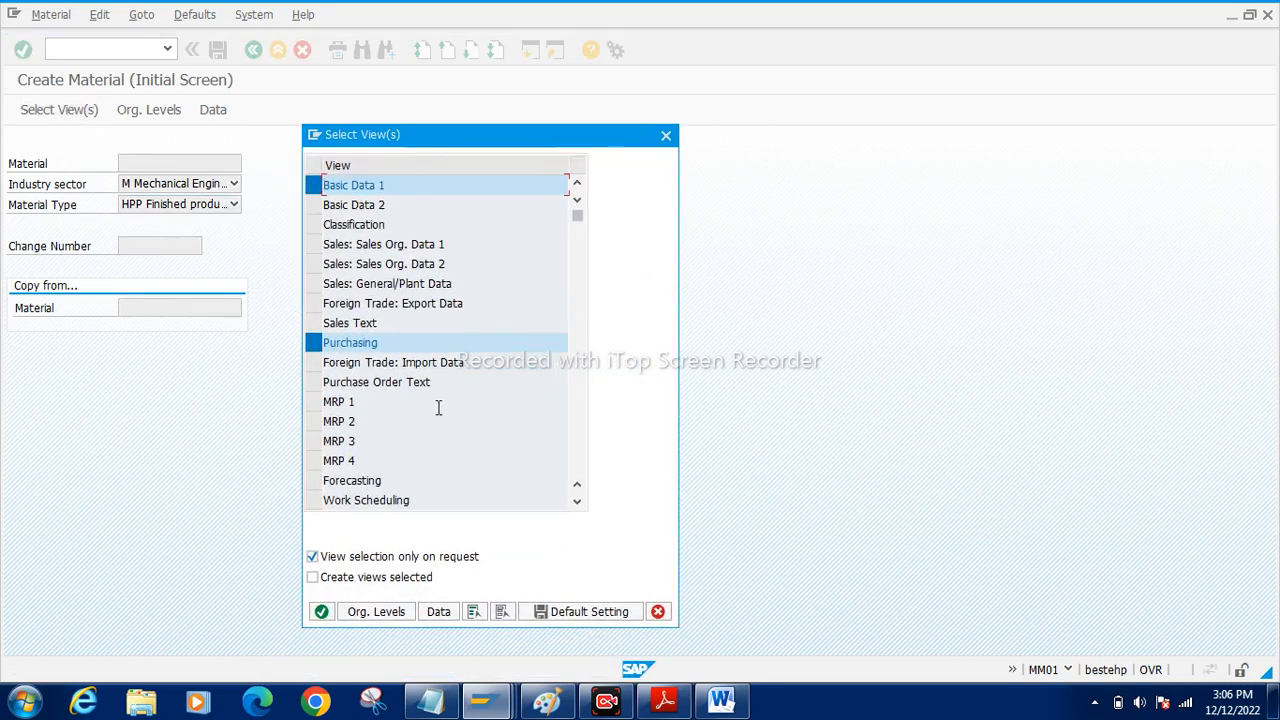
pyautogui.scroll(-2, 521, 412)
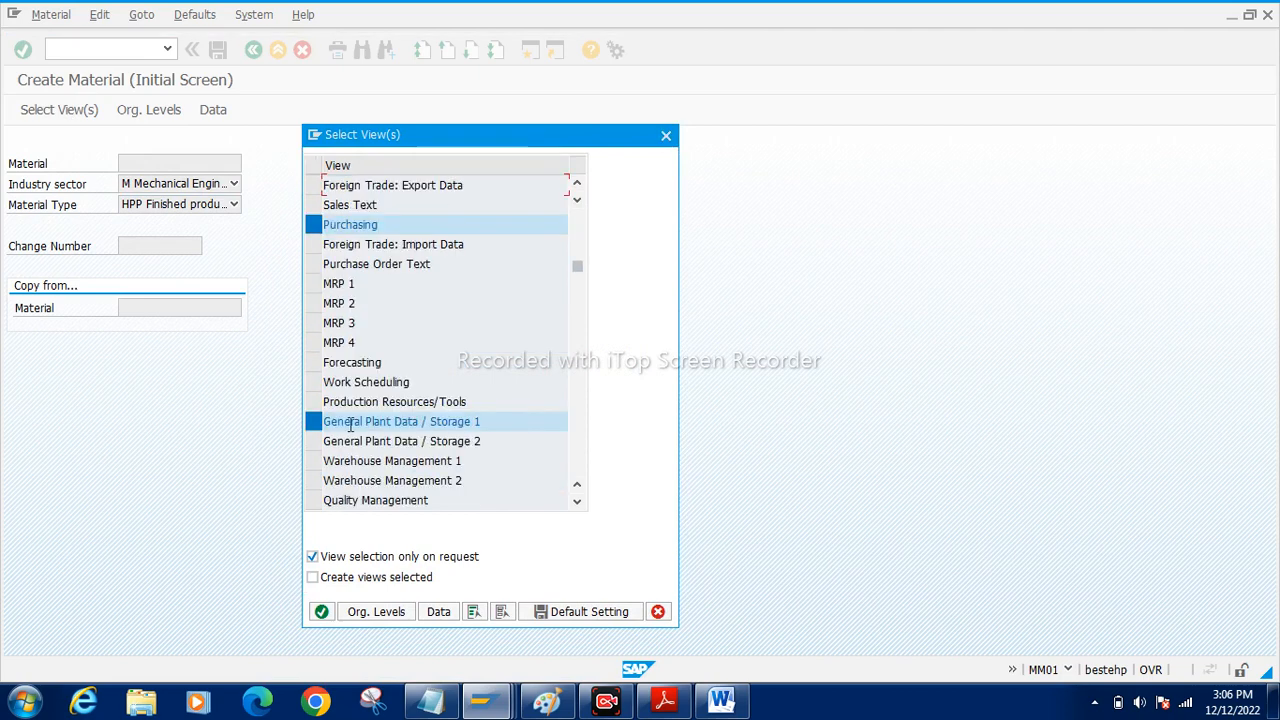
pyautogui.click(313, 425)
pyautogui.scroll(-2, 403, 455)
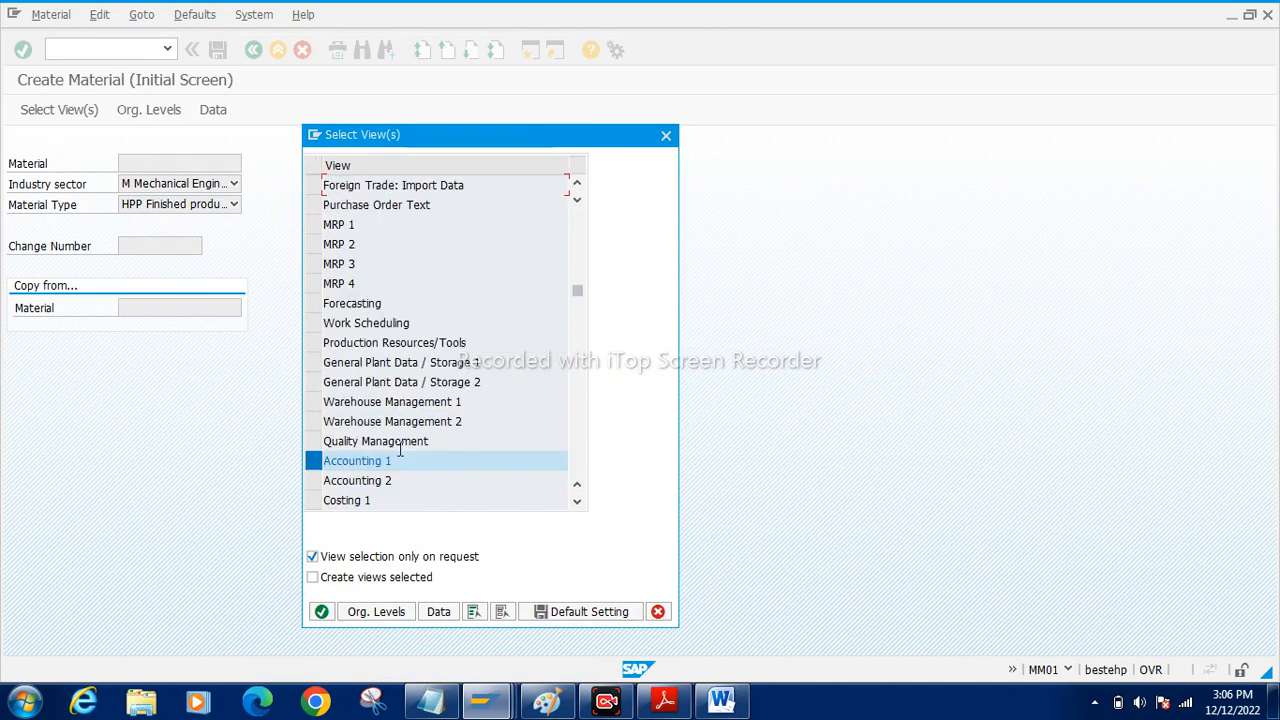
pyautogui.click(322, 612)
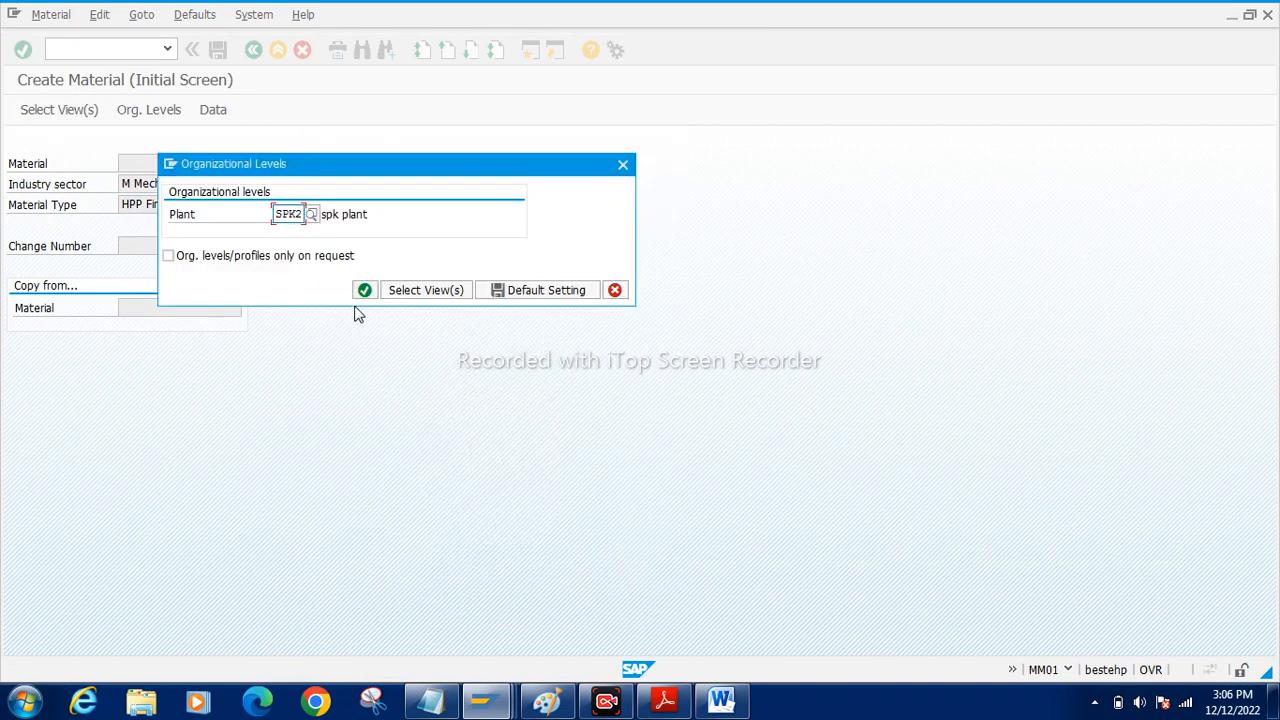
# Set the plant in the organizational levels to 6502 and continue to the material's basic data.
pyautogui.write('6502')
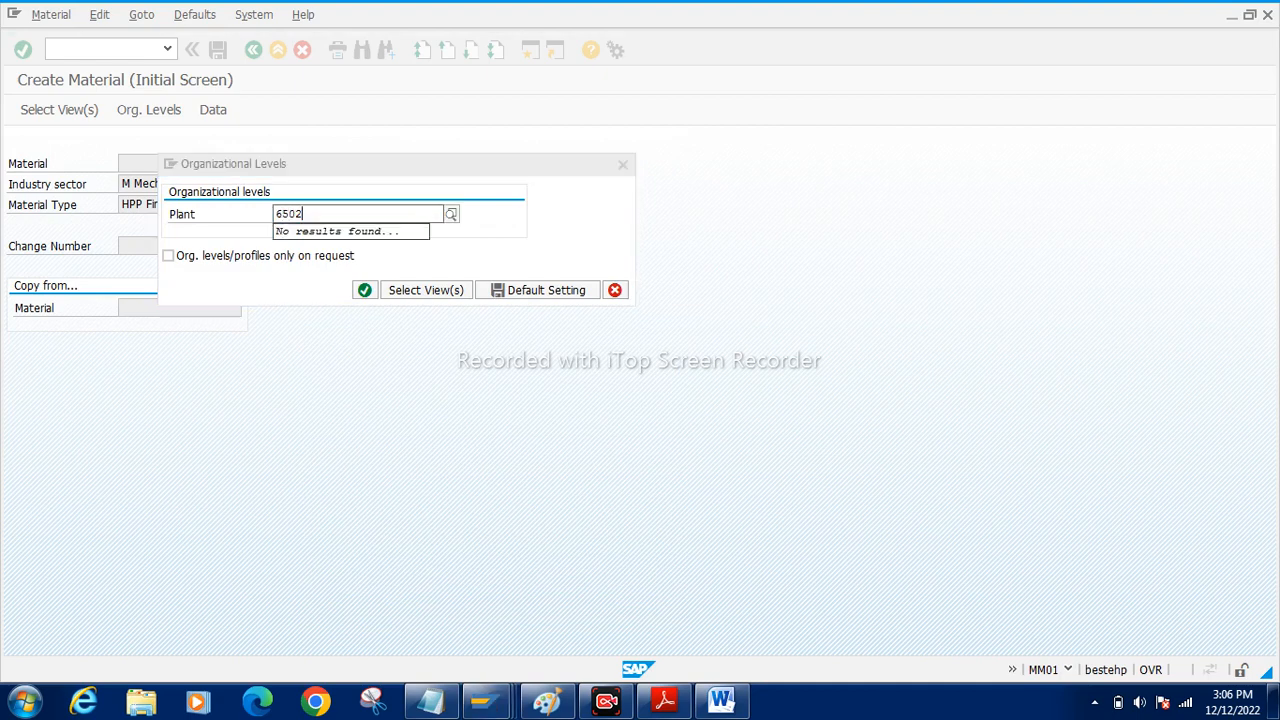
pyautogui.press('Return')
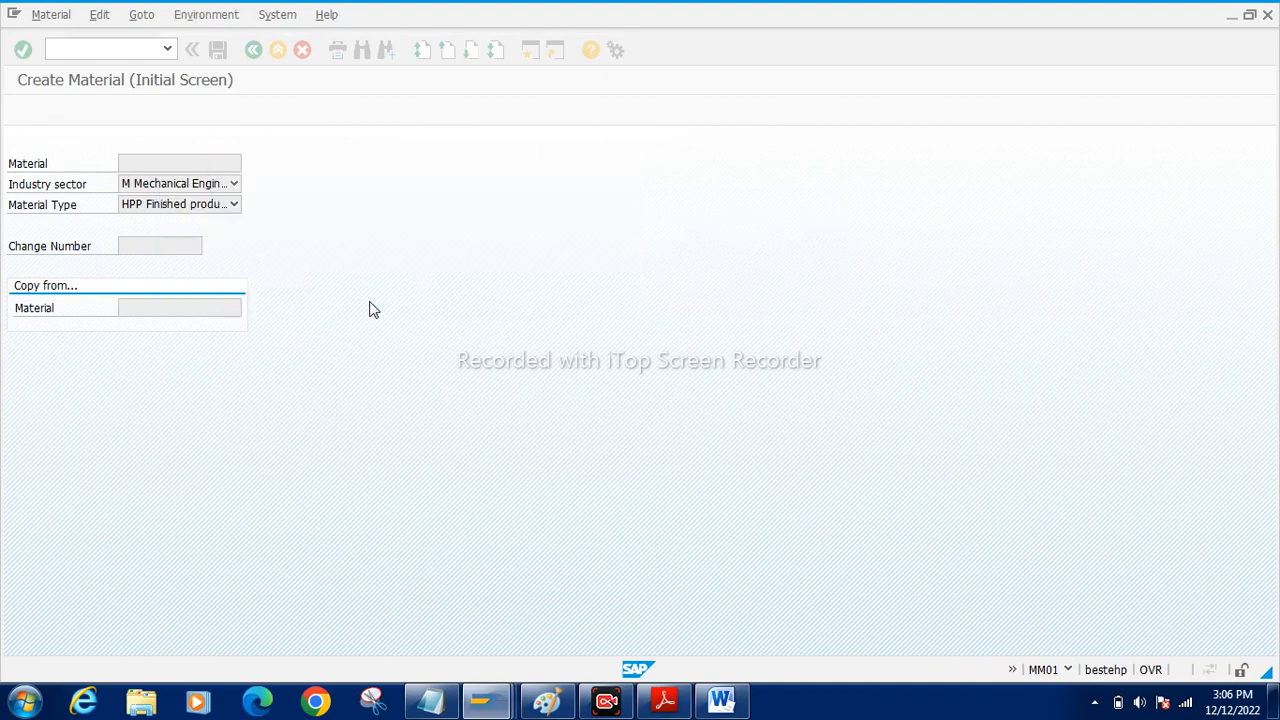
pyautogui.press('Return')
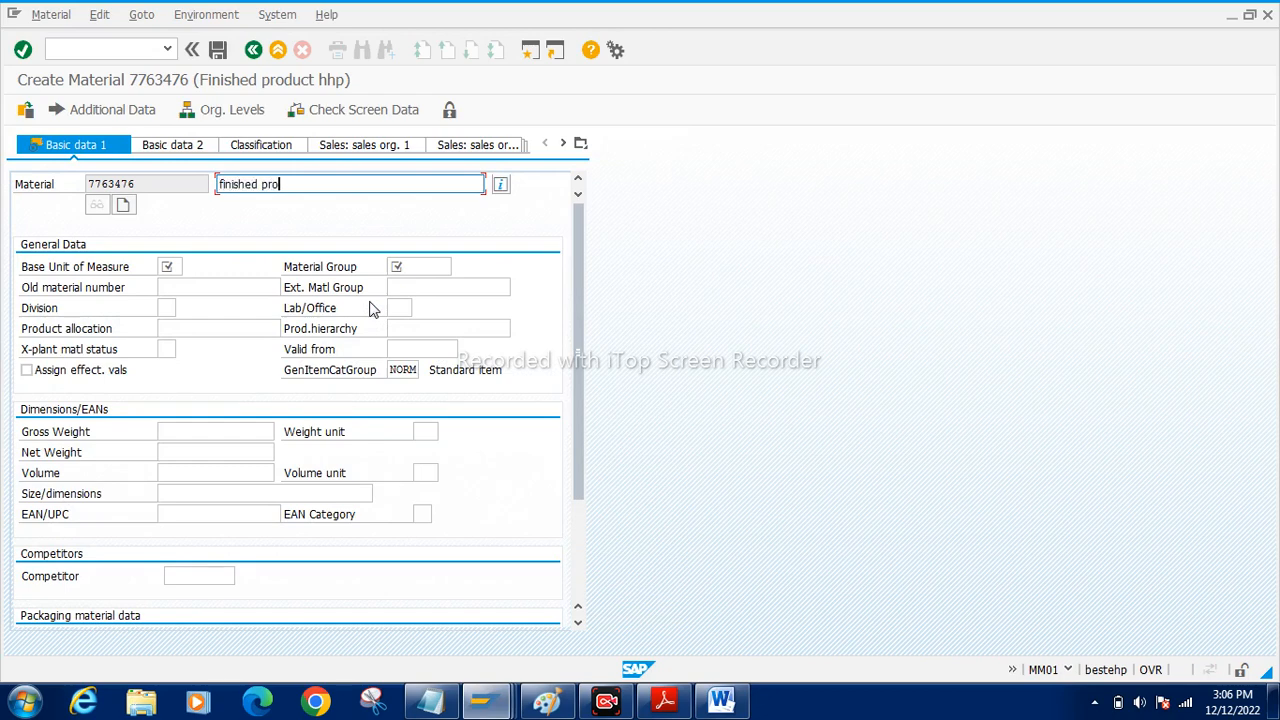
# Enter the material description "finished product", base unit of measure kg and material group 99649 in Basic data 1.
pyautogui.write('finished product')
pyautogui.click(169, 268)
pyautogui.write('kg')
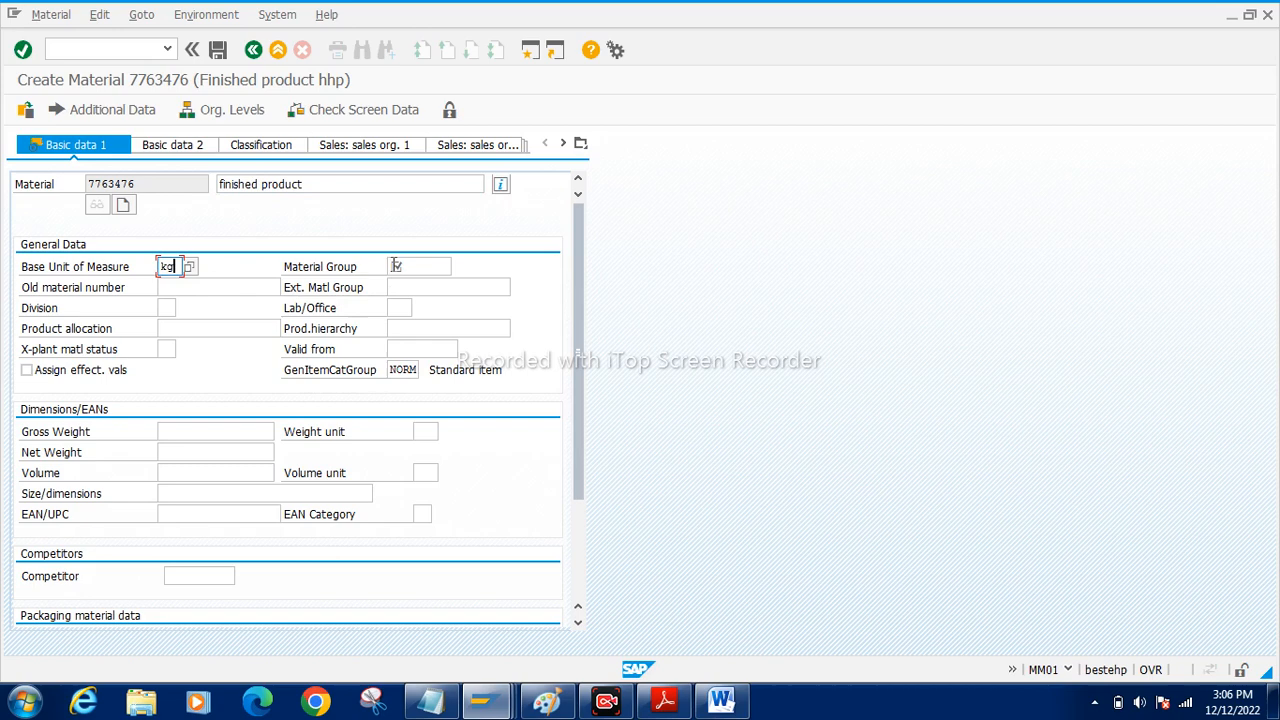
pyautogui.click(393, 266)
pyautogui.write('99')
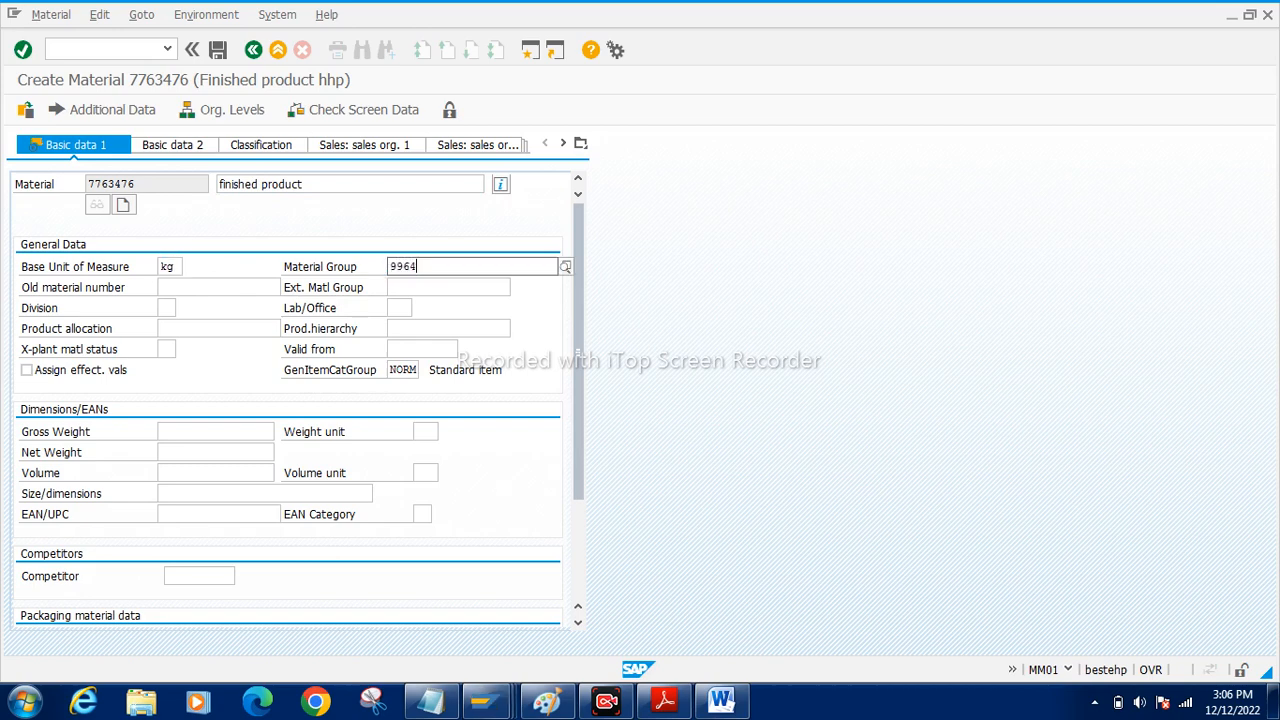
pyautogui.write('64')
pyautogui.click(410, 310)
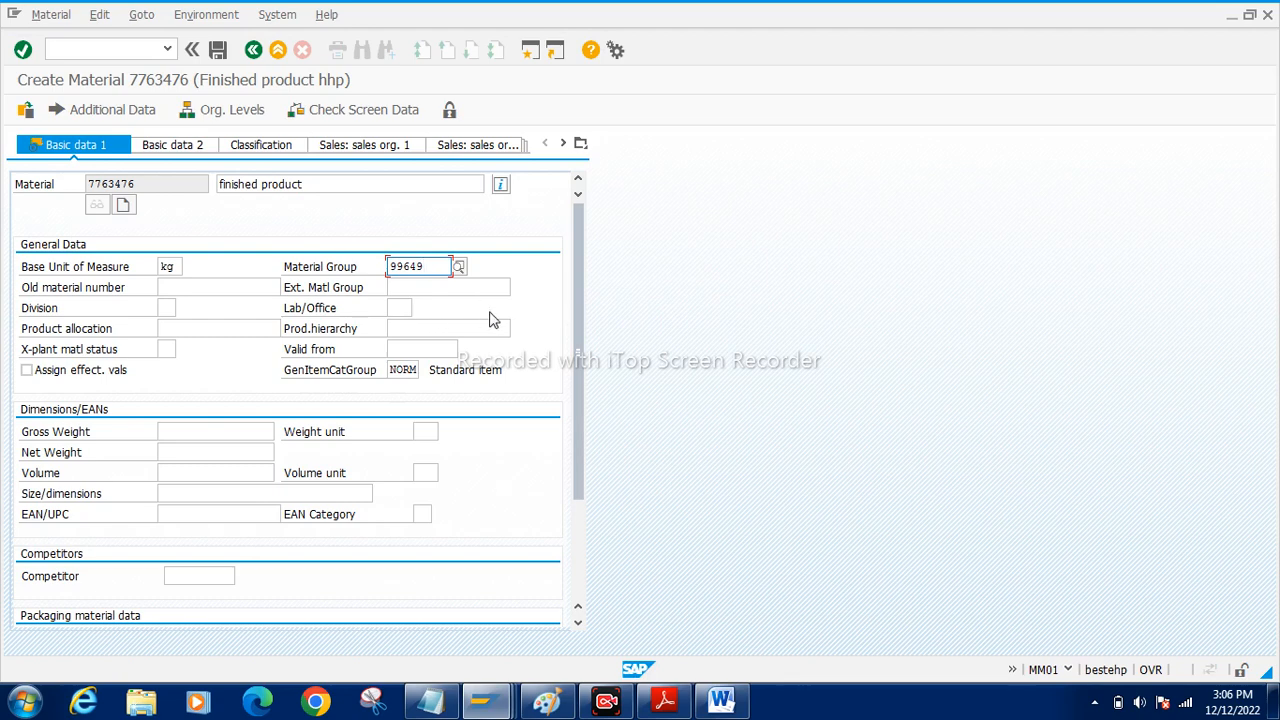
# Open transaction SPRO in a new session and display the SAP Reference IMG.
pyautogui.click(97, 44)
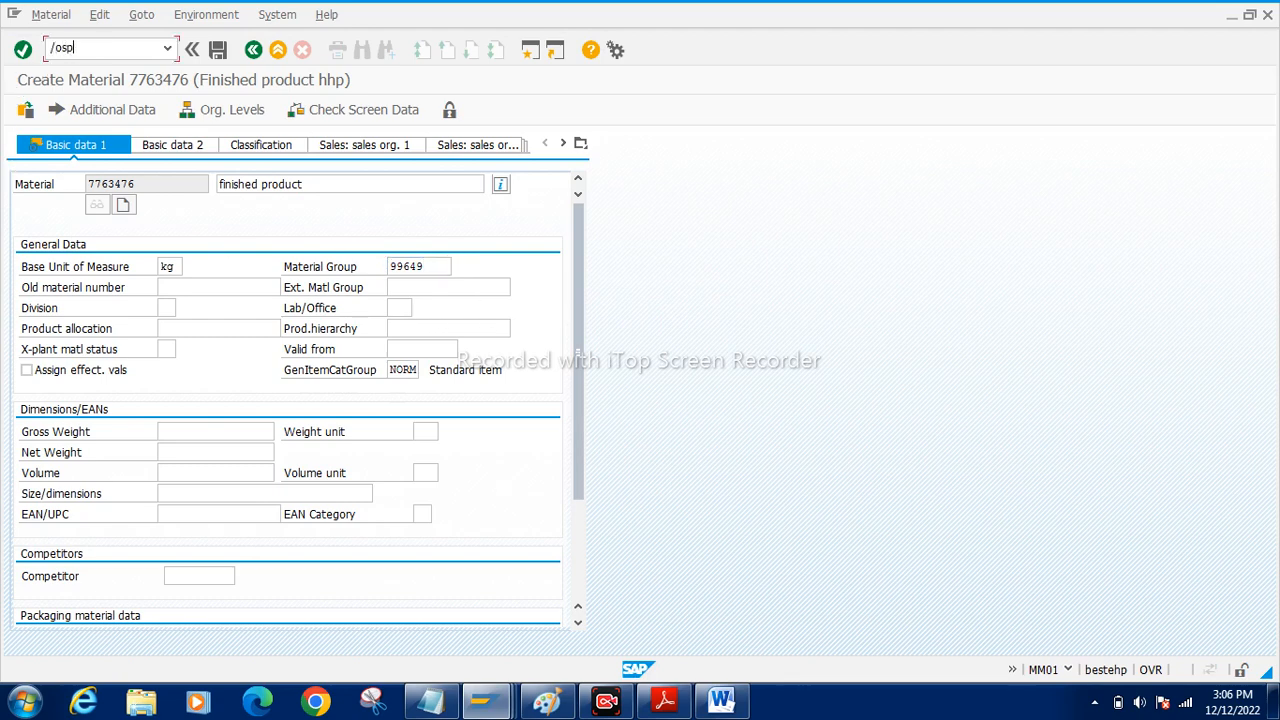
pyautogui.write('/nspro')
pyautogui.press('Return')
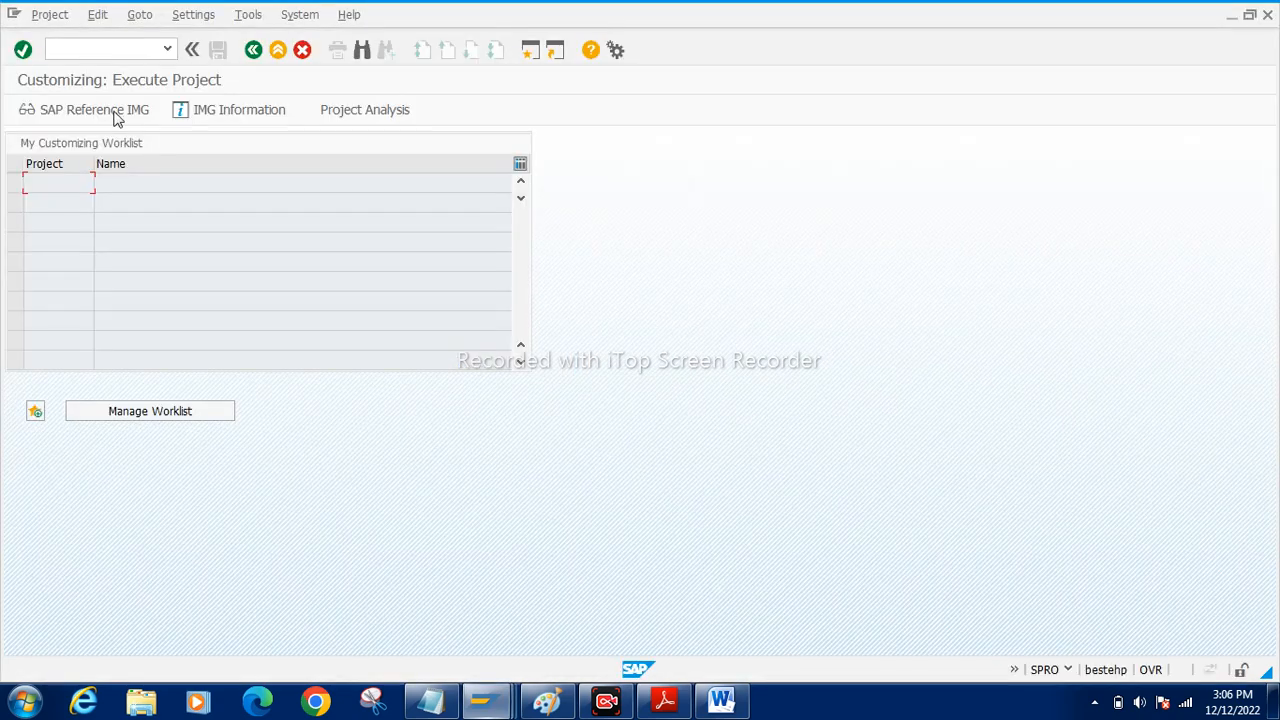
pyautogui.click(104, 118)
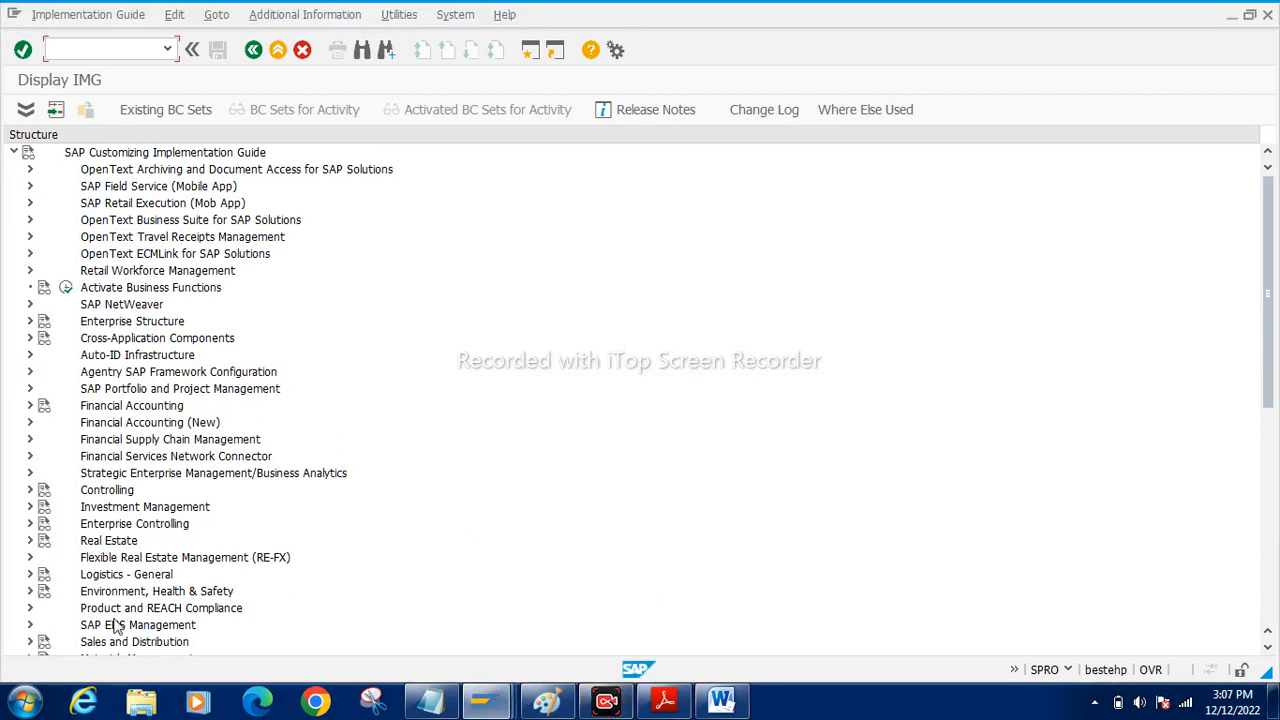
# Open Define Material Groups under Logistics - General, Material Master, Settings for Key Fields.
pyautogui.click(30, 575)
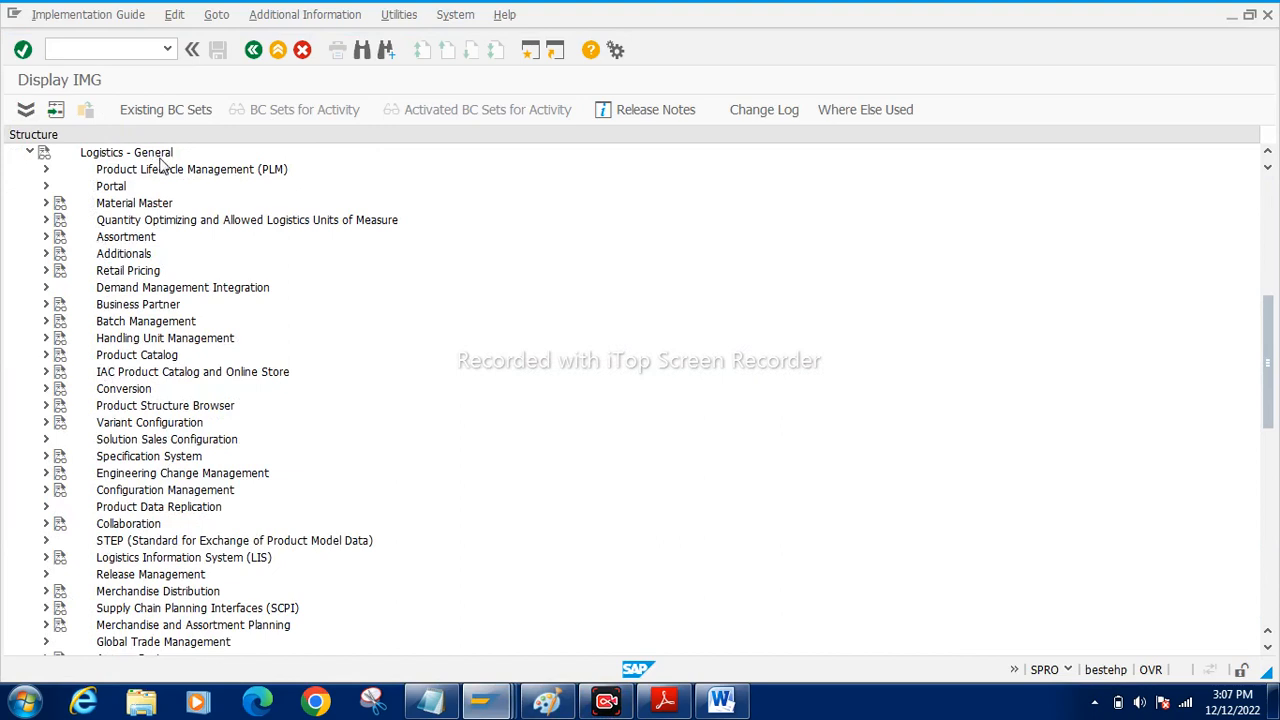
pyautogui.click(46, 203)
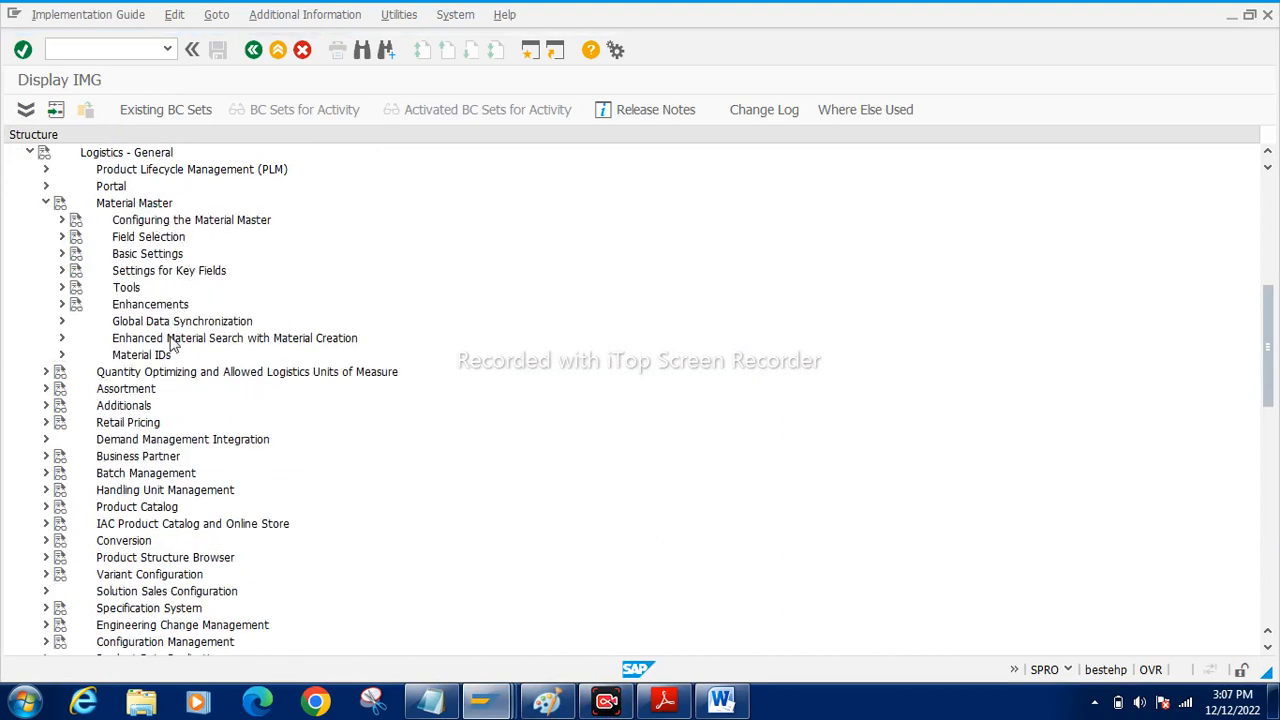
pyautogui.click(61, 254)
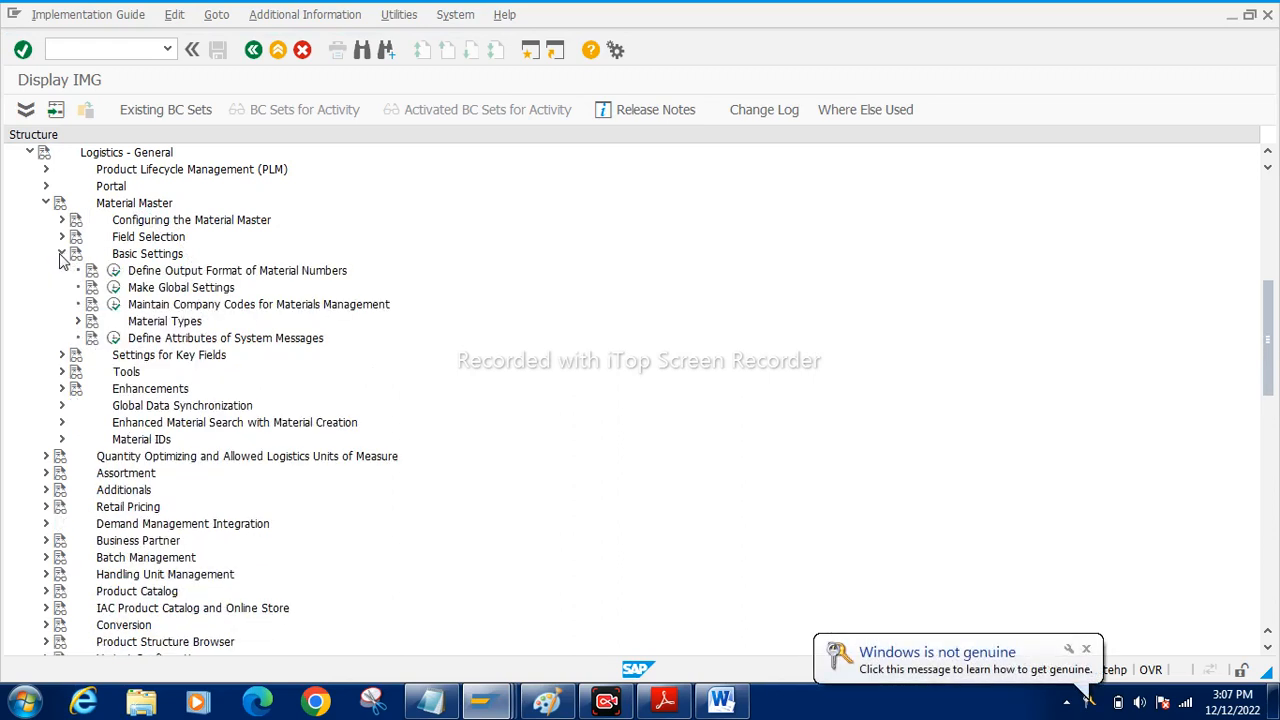
pyautogui.click(61, 254)
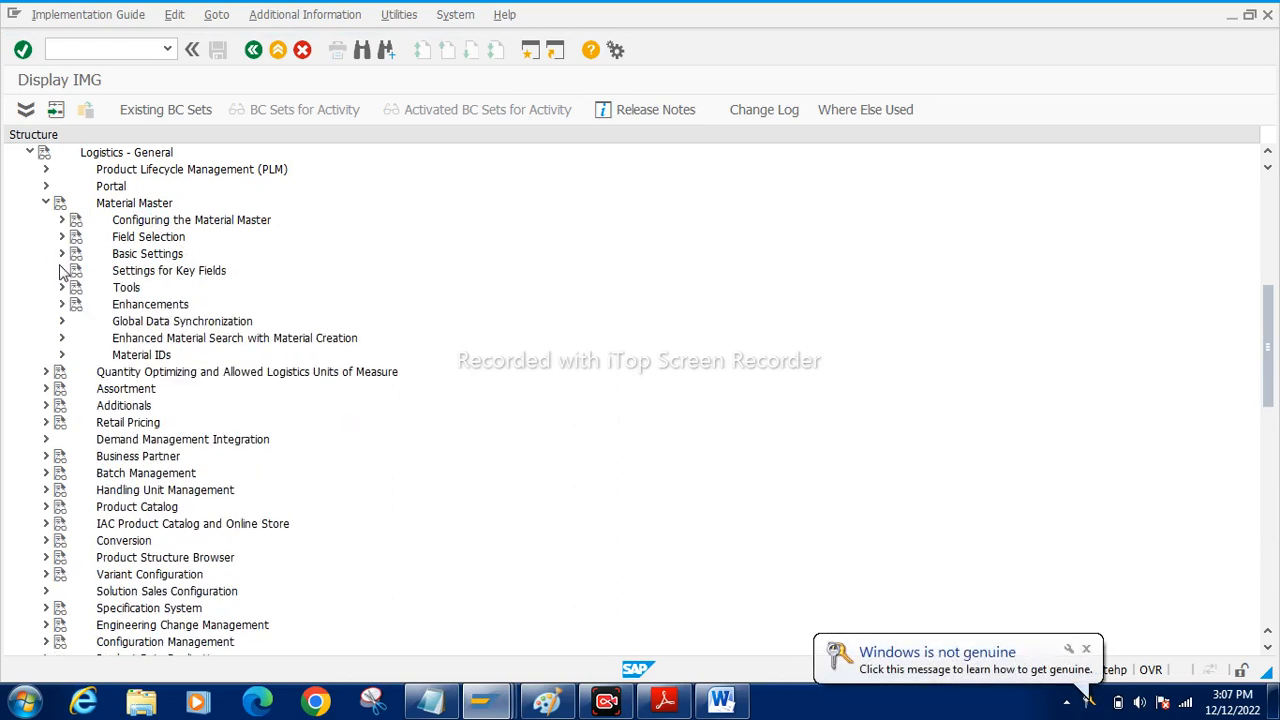
pyautogui.click(61, 271)
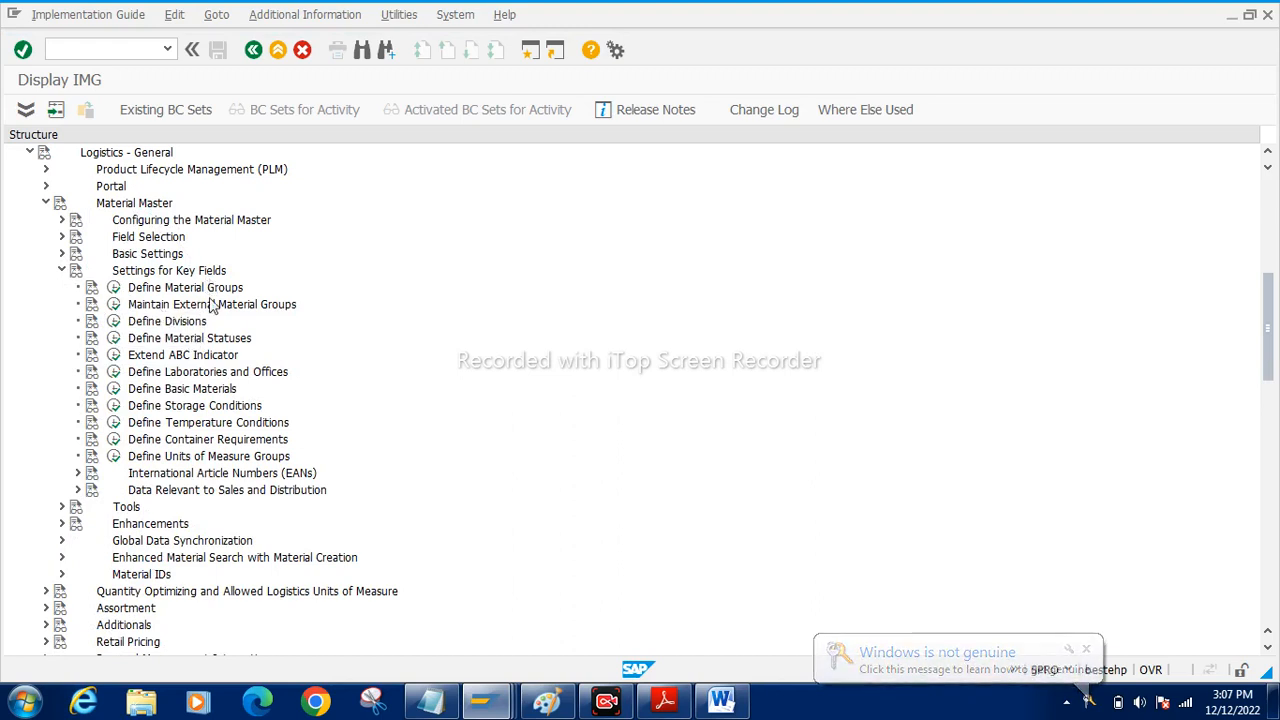
pyautogui.click(114, 288)
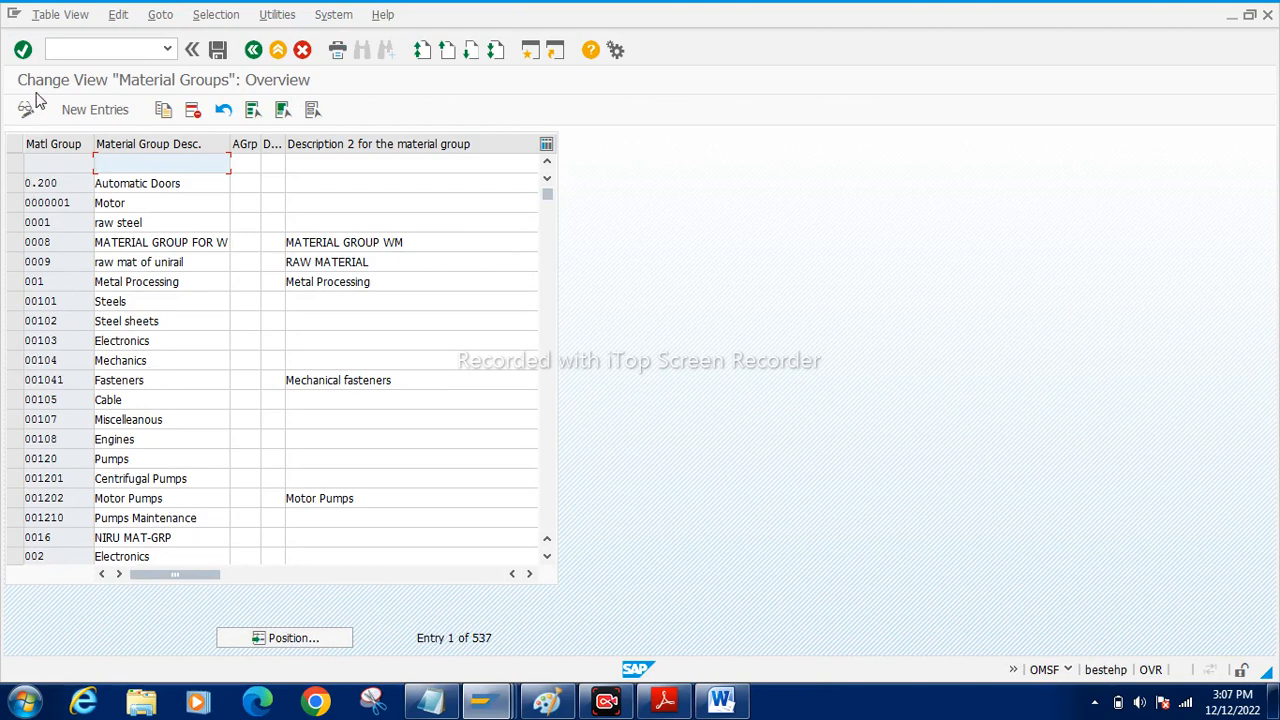
# Create material group 1225 with the description "finished product" and save it in the proposed customizing request.
pyautogui.click(95, 109)
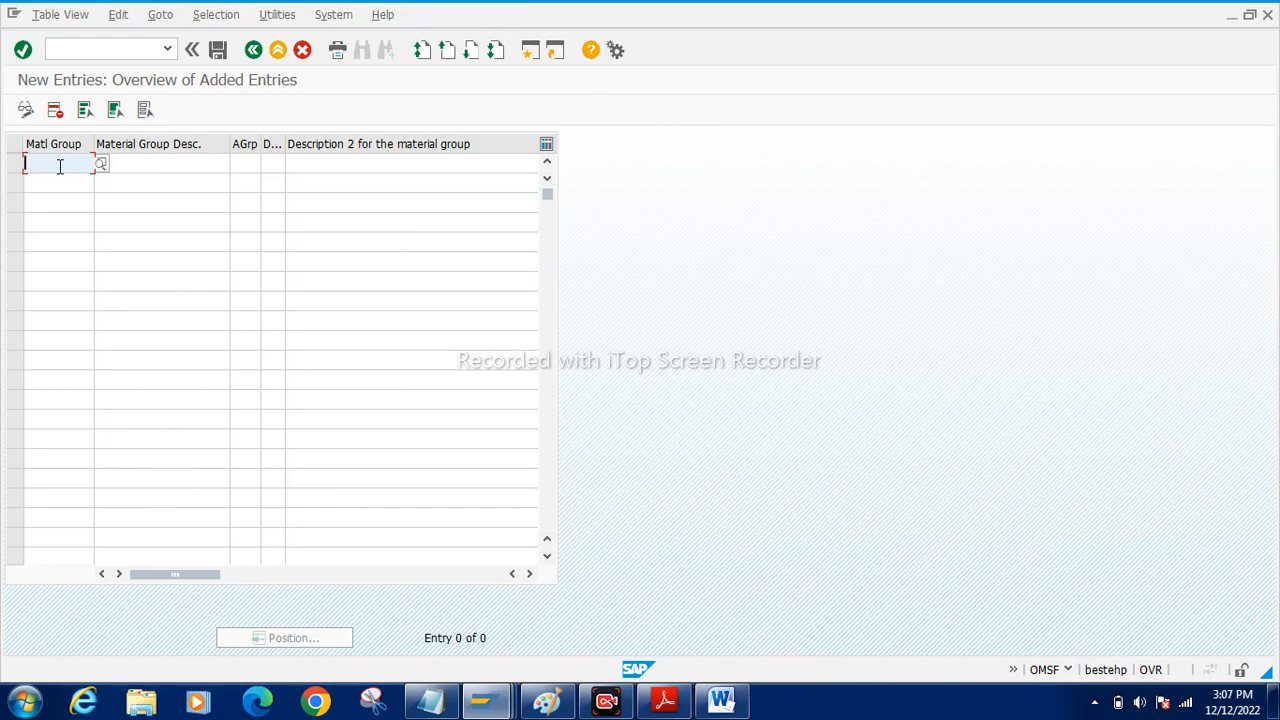
pyautogui.write('1225')
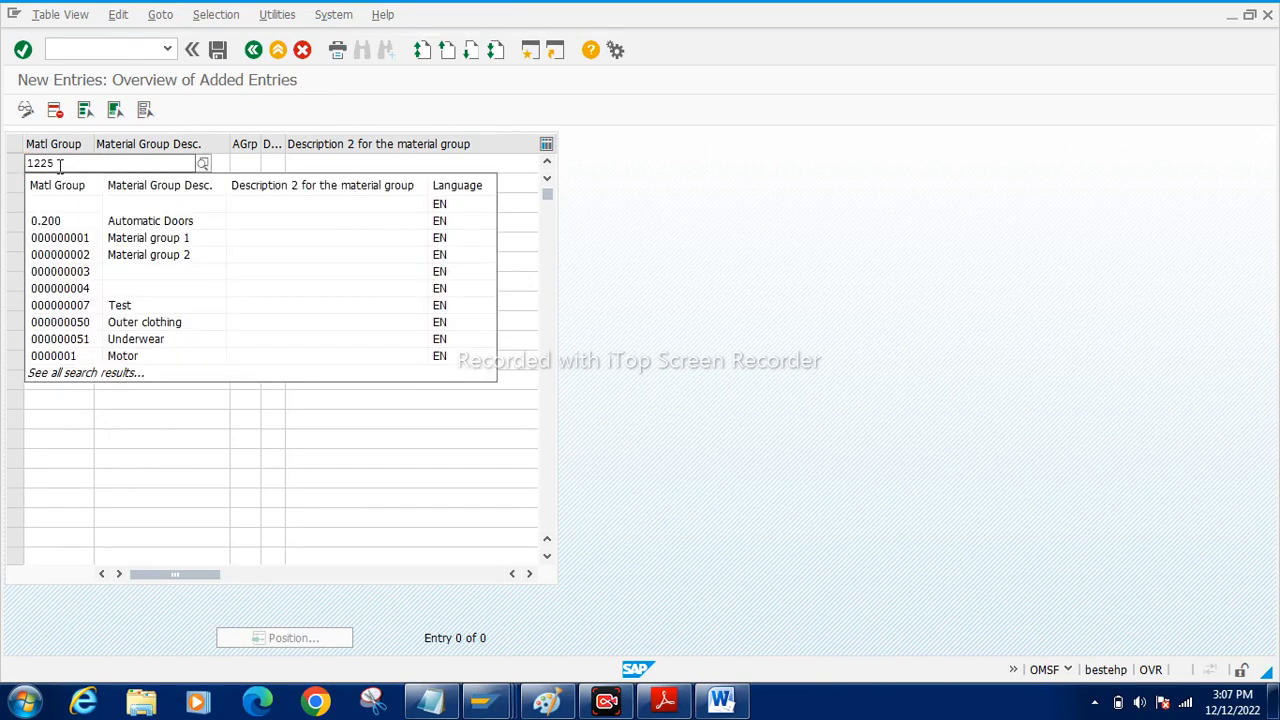
pyautogui.click(572, 233)
pyautogui.click(131, 166)
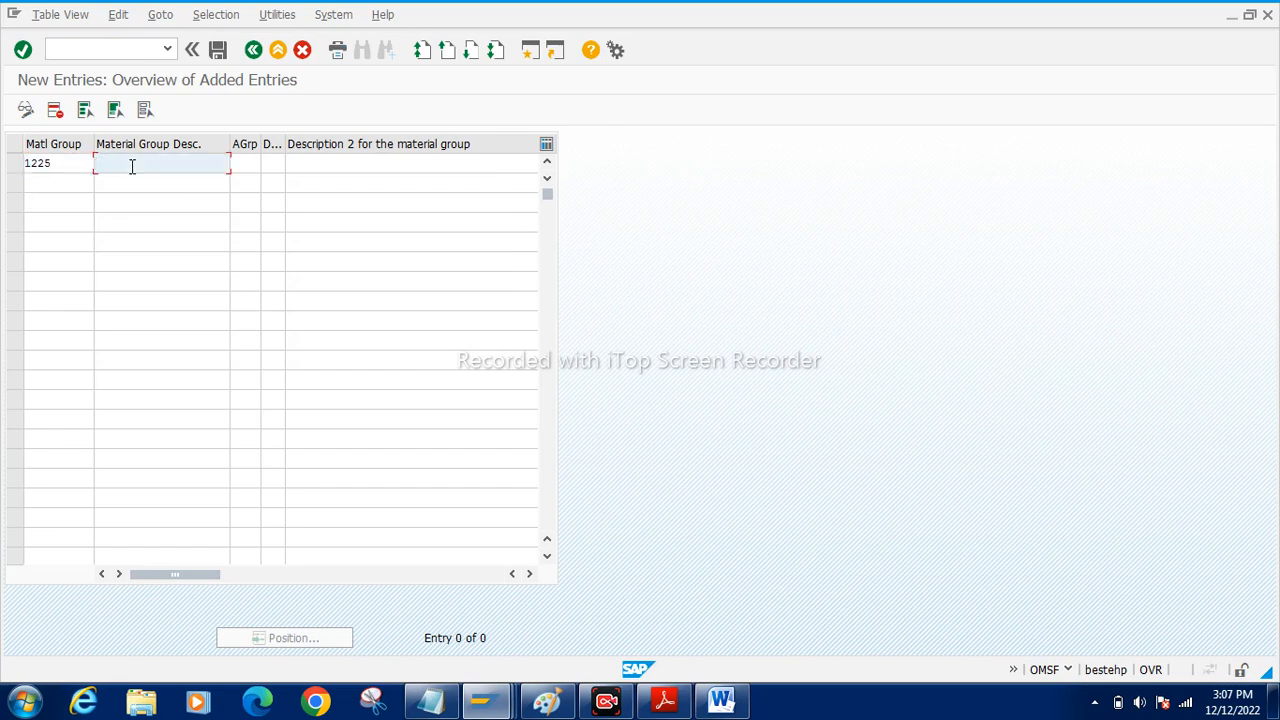
pyautogui.write('finished product')
pyautogui.click(241, 160)
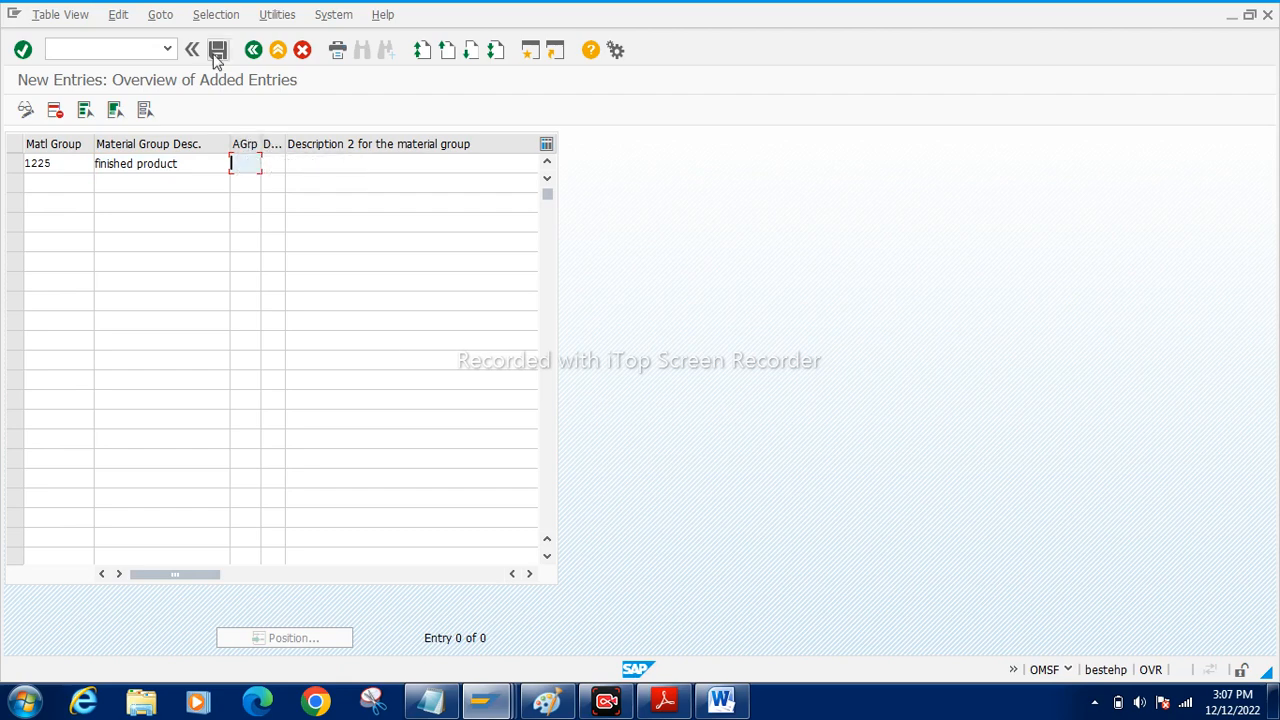
pyautogui.hotkey('ctrl', 's')
pyautogui.click(224, 310)
pyautogui.click(224, 310)
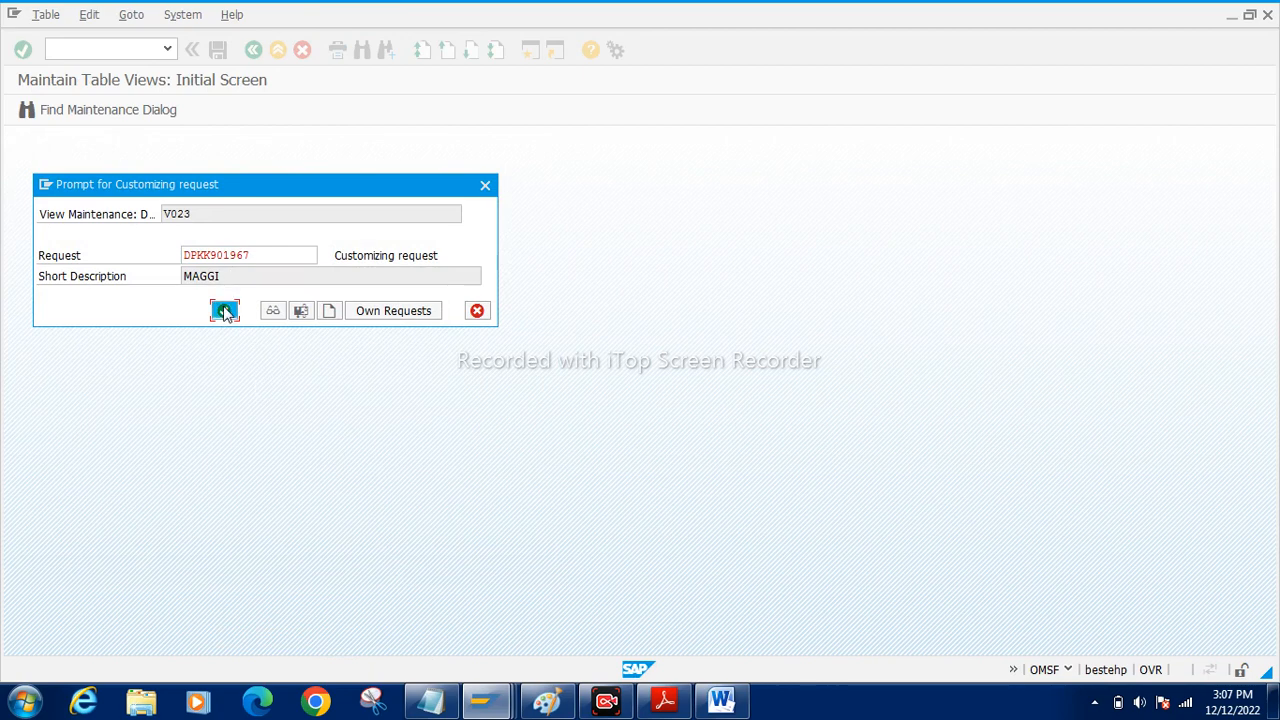
# Switch to the hhp sap notes in Notepad and add the line "1225 material group" above the Material line.
pyautogui.click(430, 700)
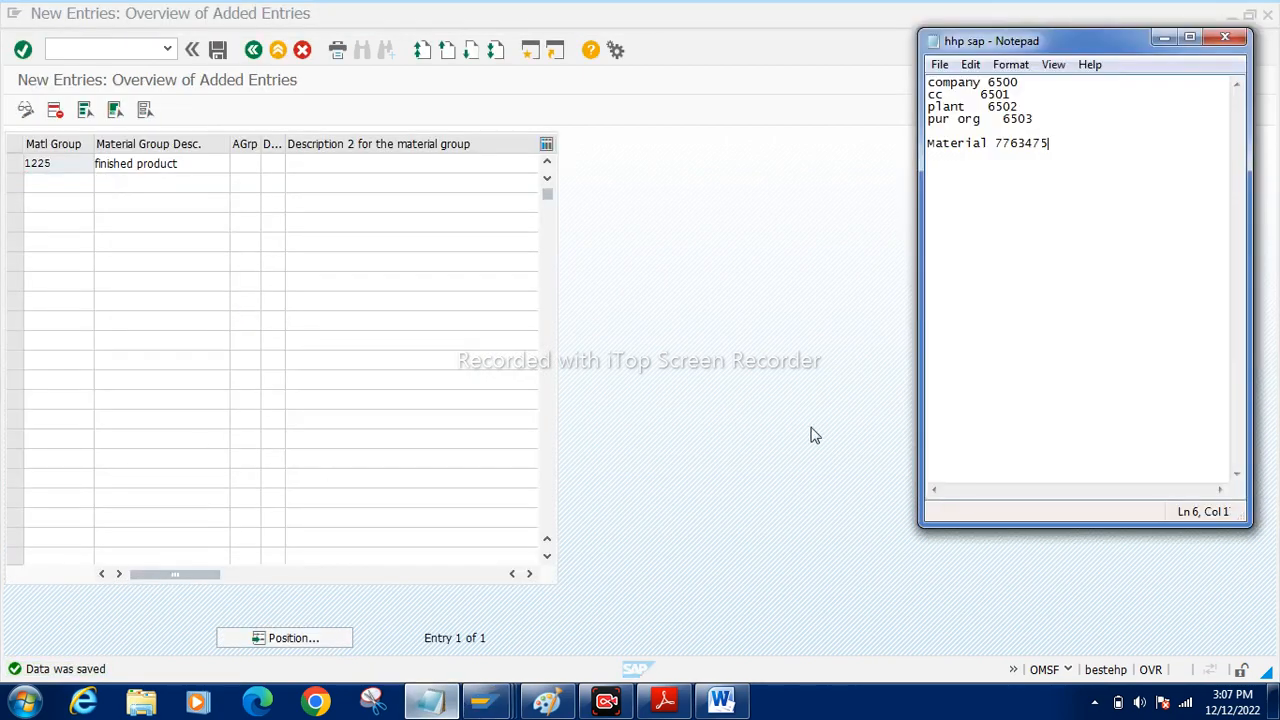
pyautogui.press('Up')
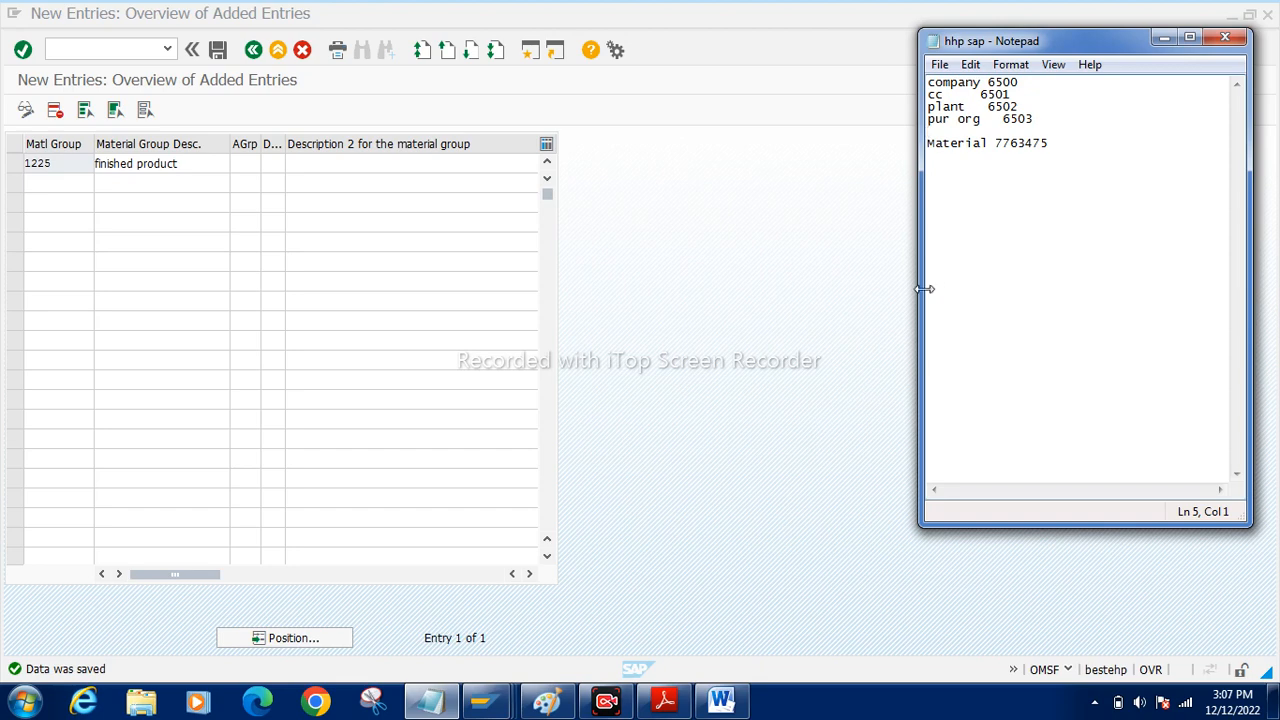
pyautogui.press('Return')
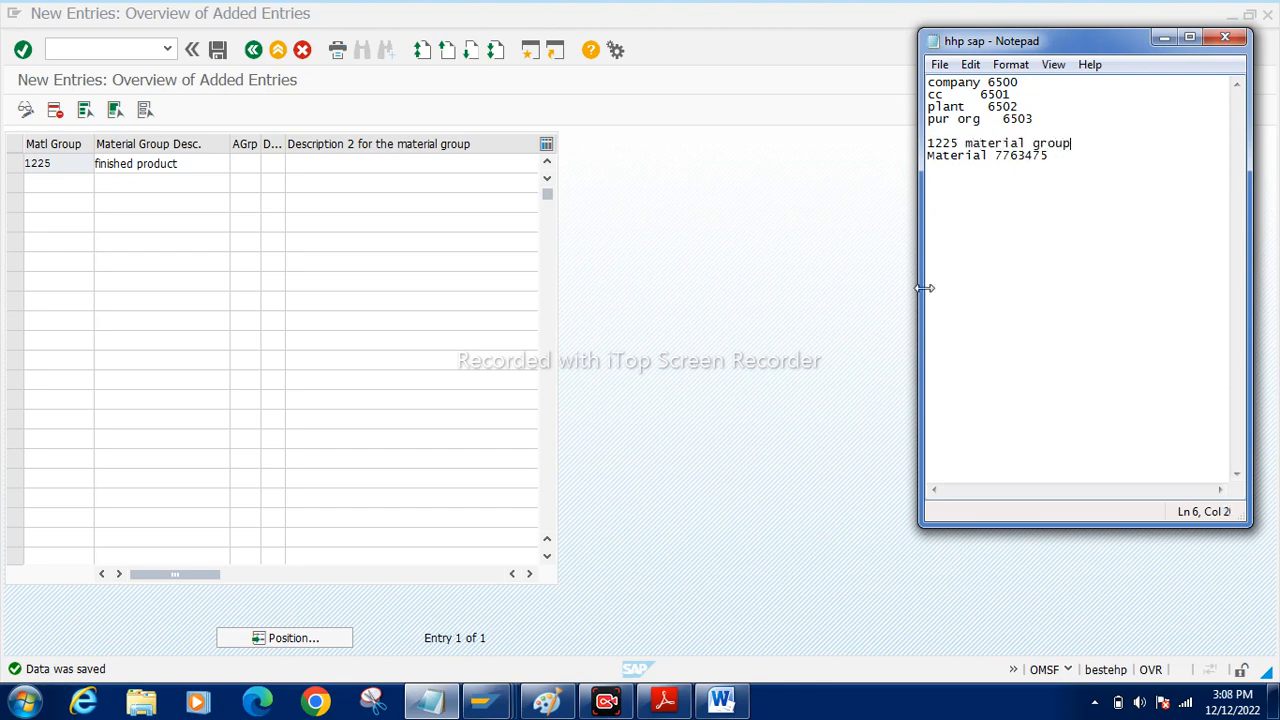
pyautogui.click(672, 383)
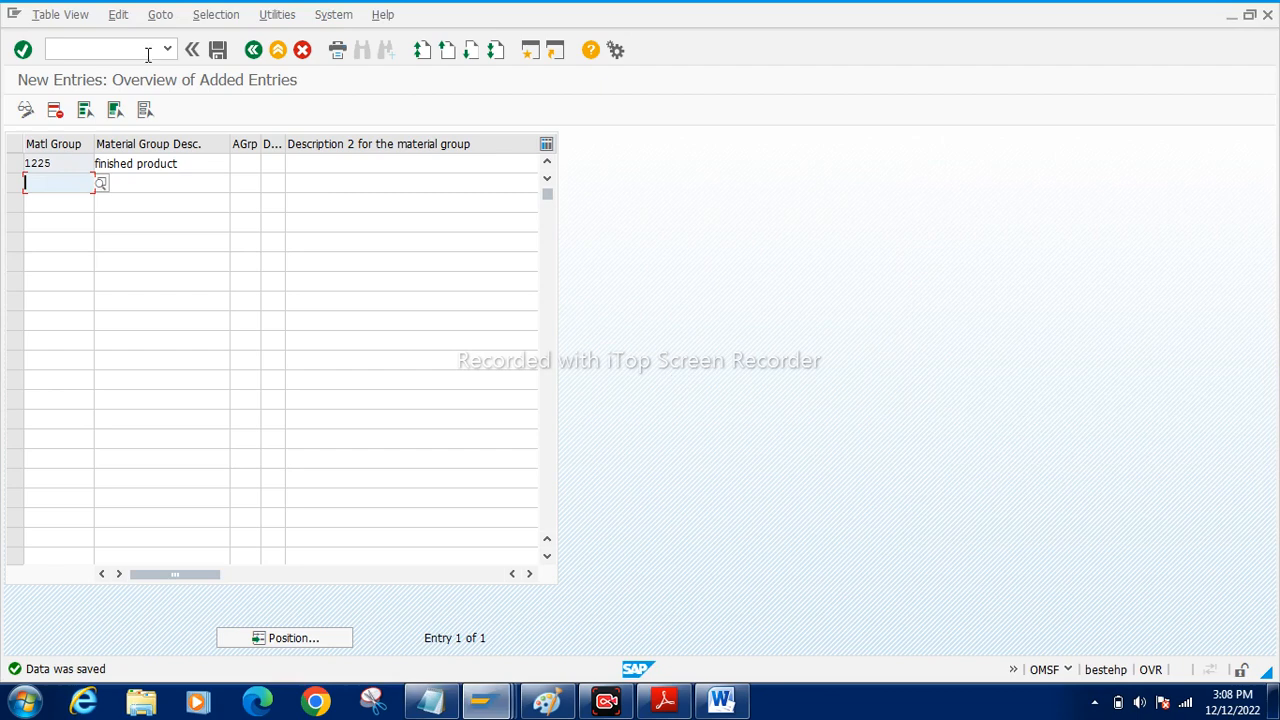
# In the Create Material session, look up and assign material group 1225 in Basic data 1, and continue to the Purchasing view.
pyautogui.click(253, 50)
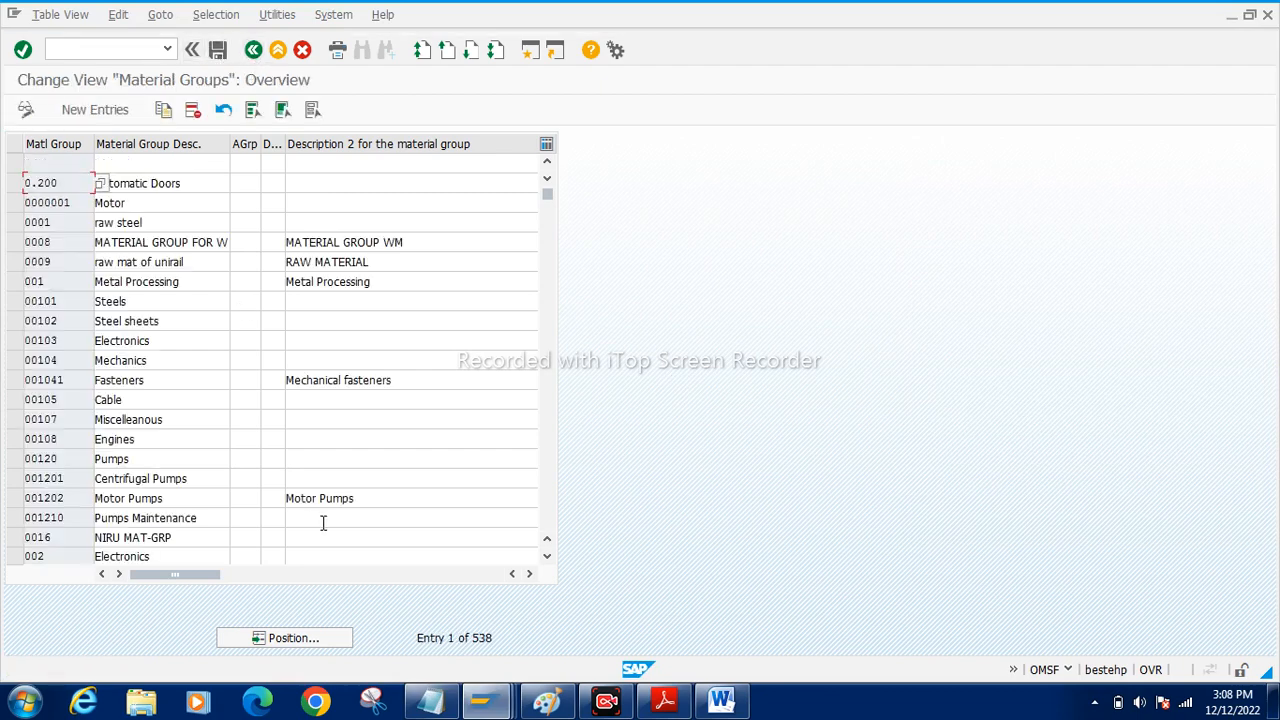
pyautogui.click(482, 700)
pyautogui.click(538, 610)
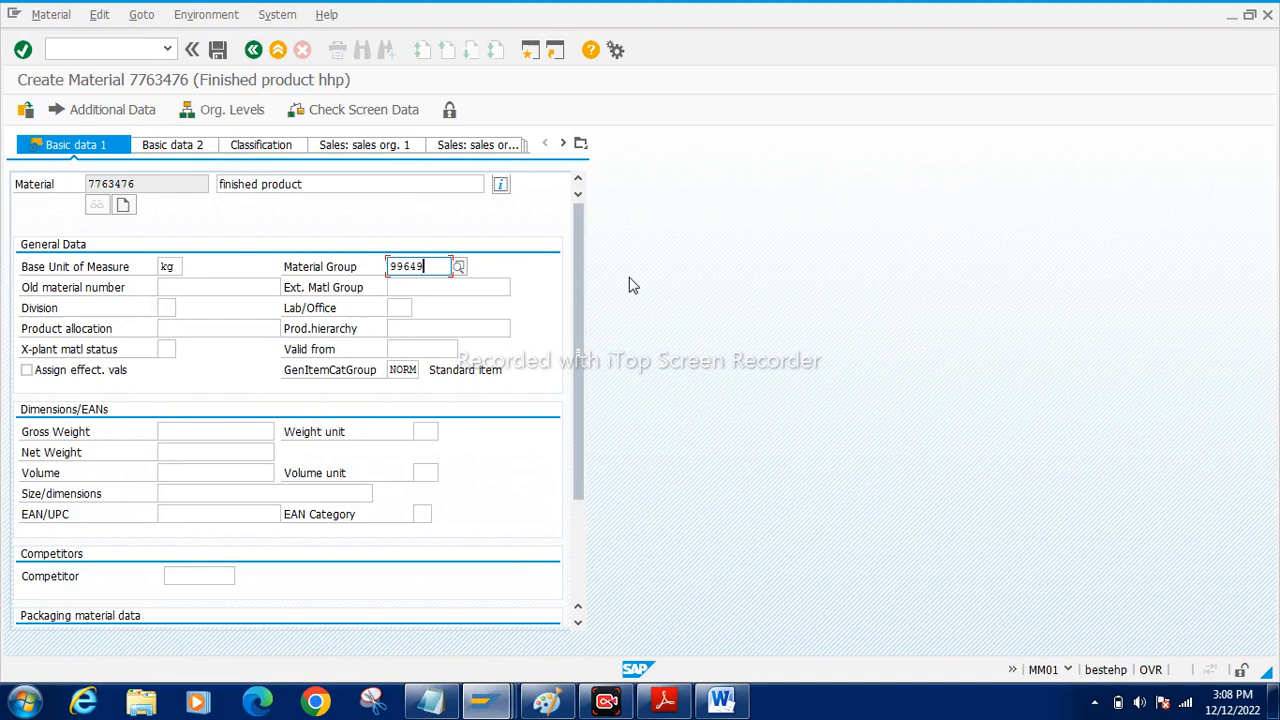
pyautogui.press('Return')
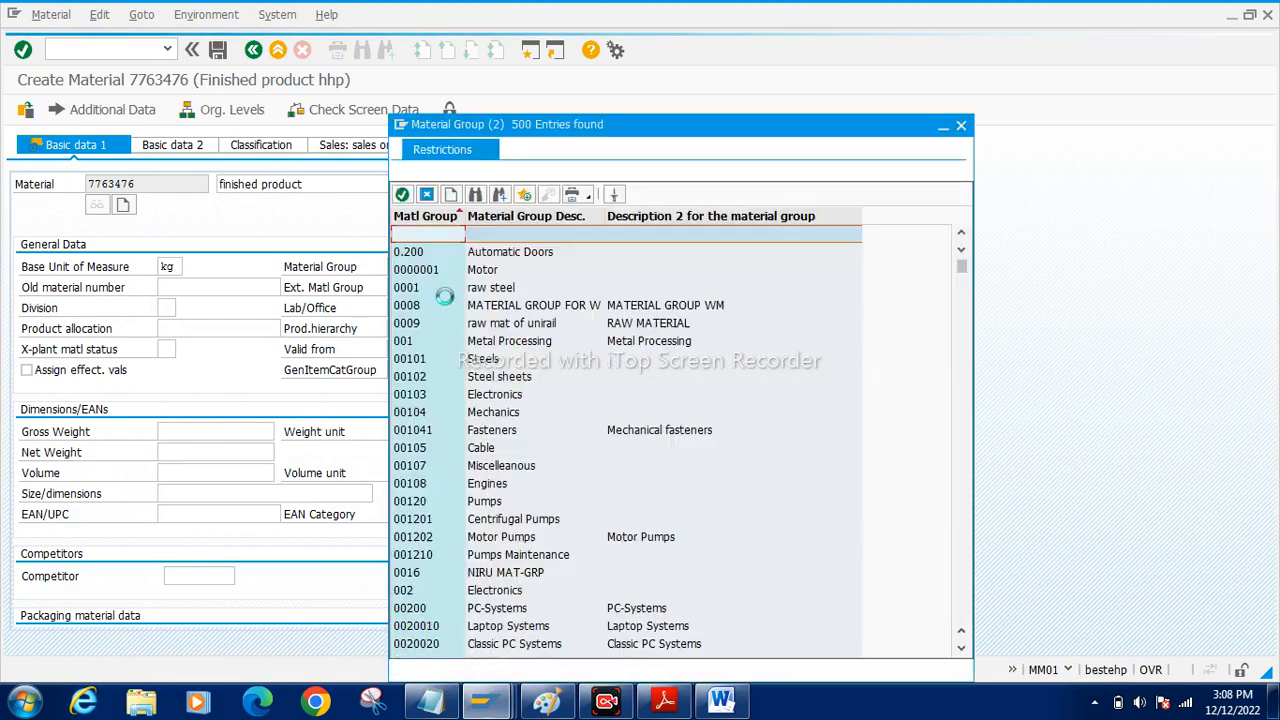
pyautogui.click(480, 198)
pyautogui.write('1225')
pyautogui.press('Return')
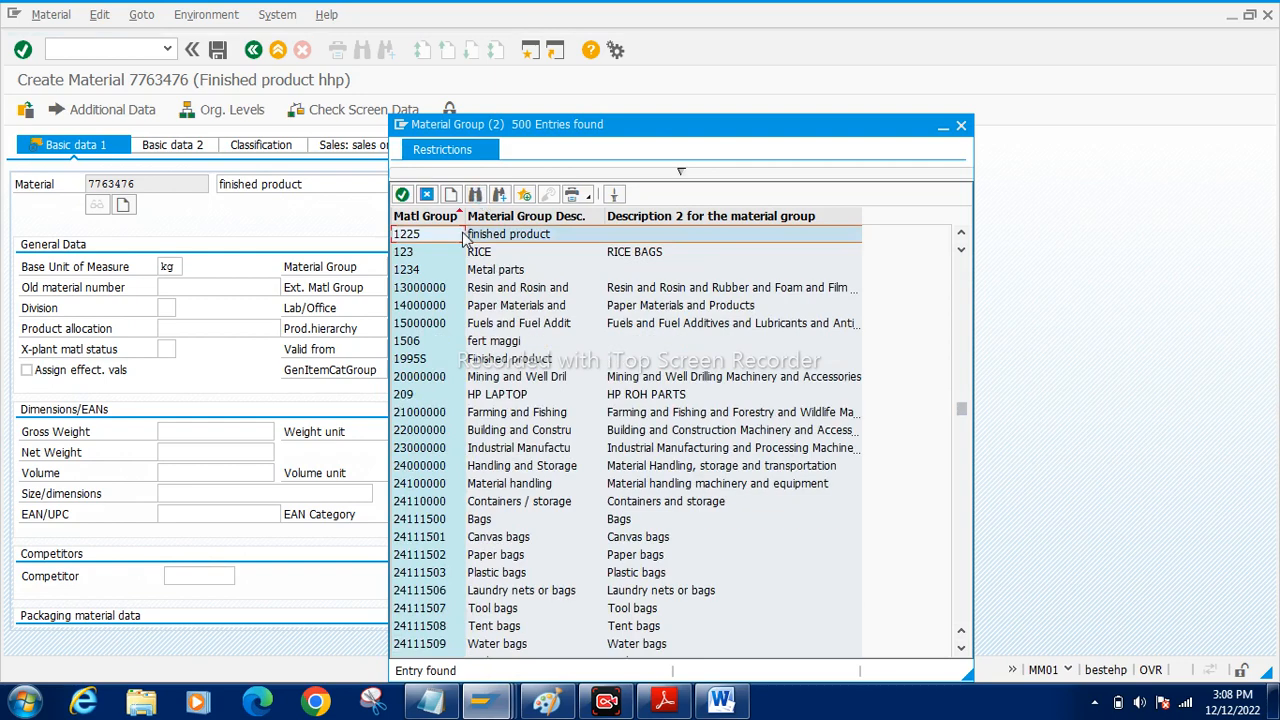
pyautogui.click(402, 194)
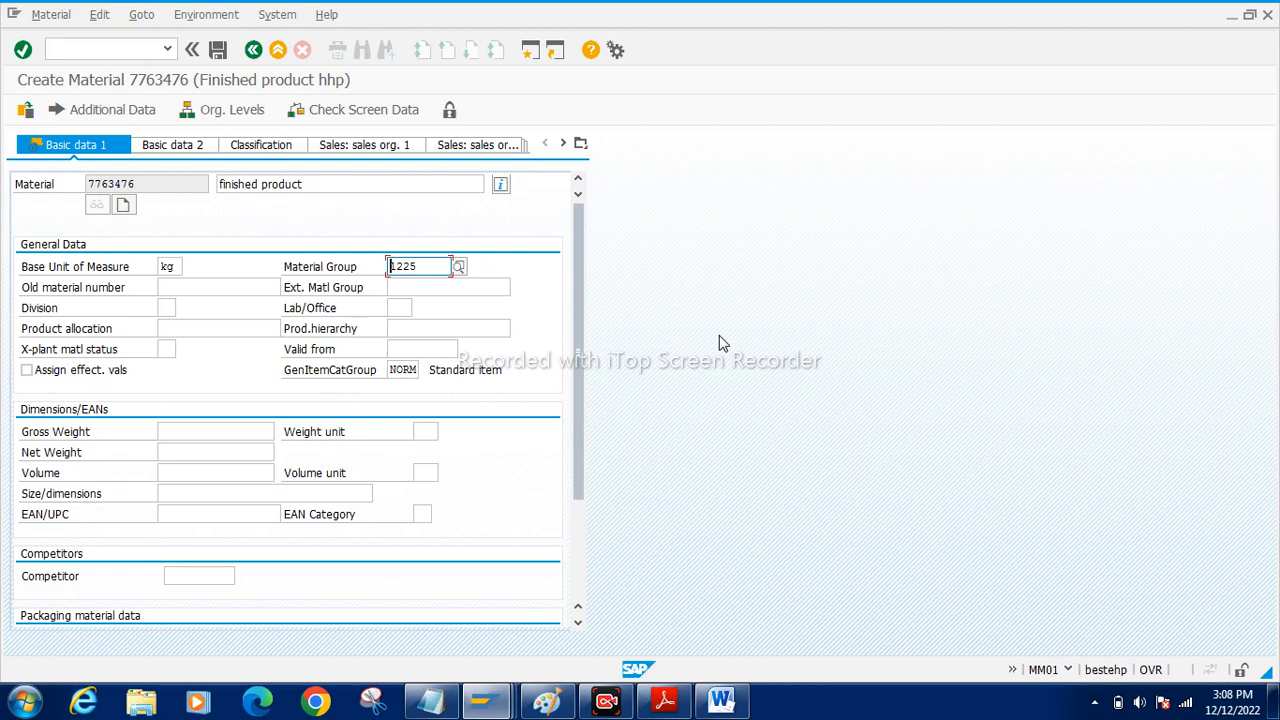
pyautogui.press('Return')
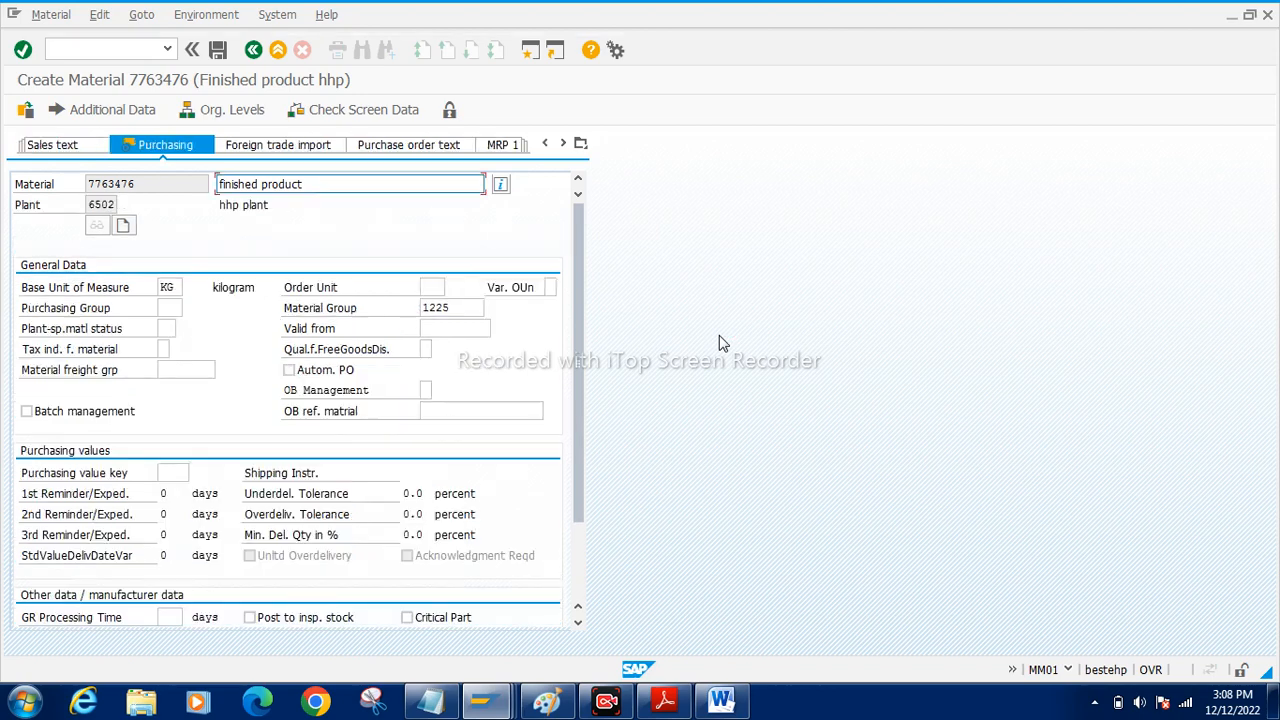
# Switch to the Material Groups session and go back to the IMG structure.
pyautogui.click(168, 309)
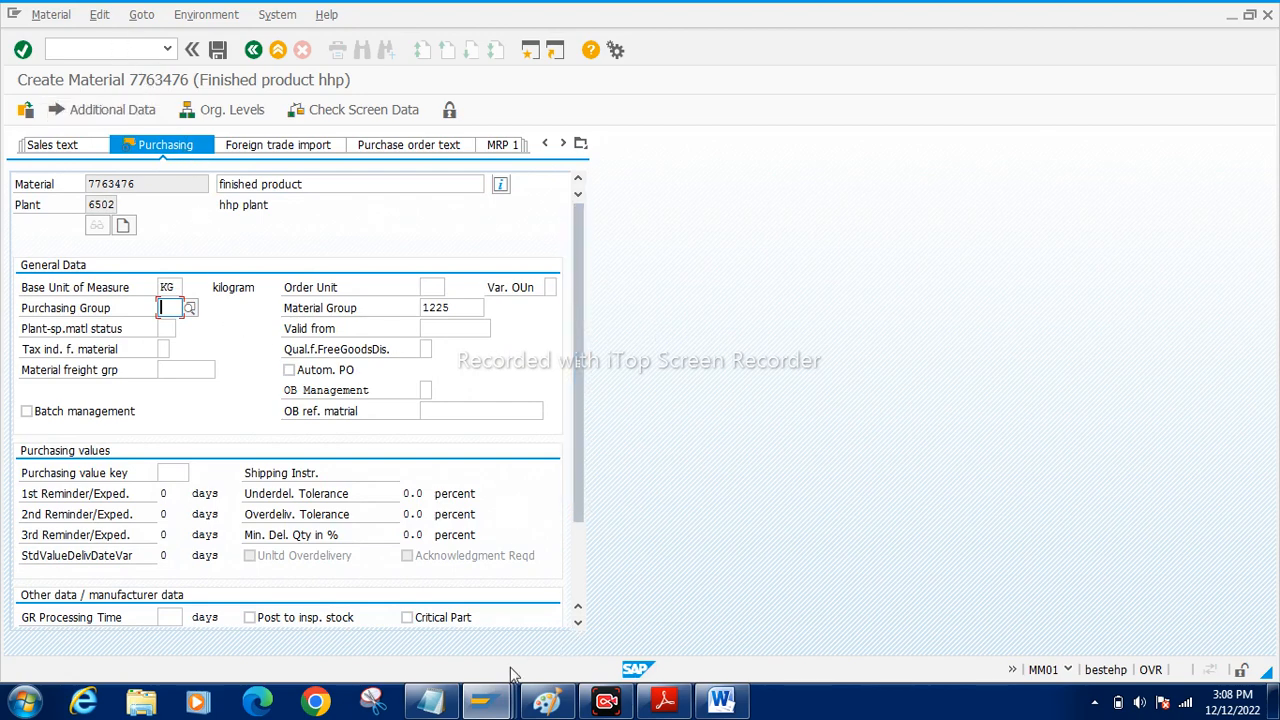
pyautogui.click(497, 705)
pyautogui.click(777, 617)
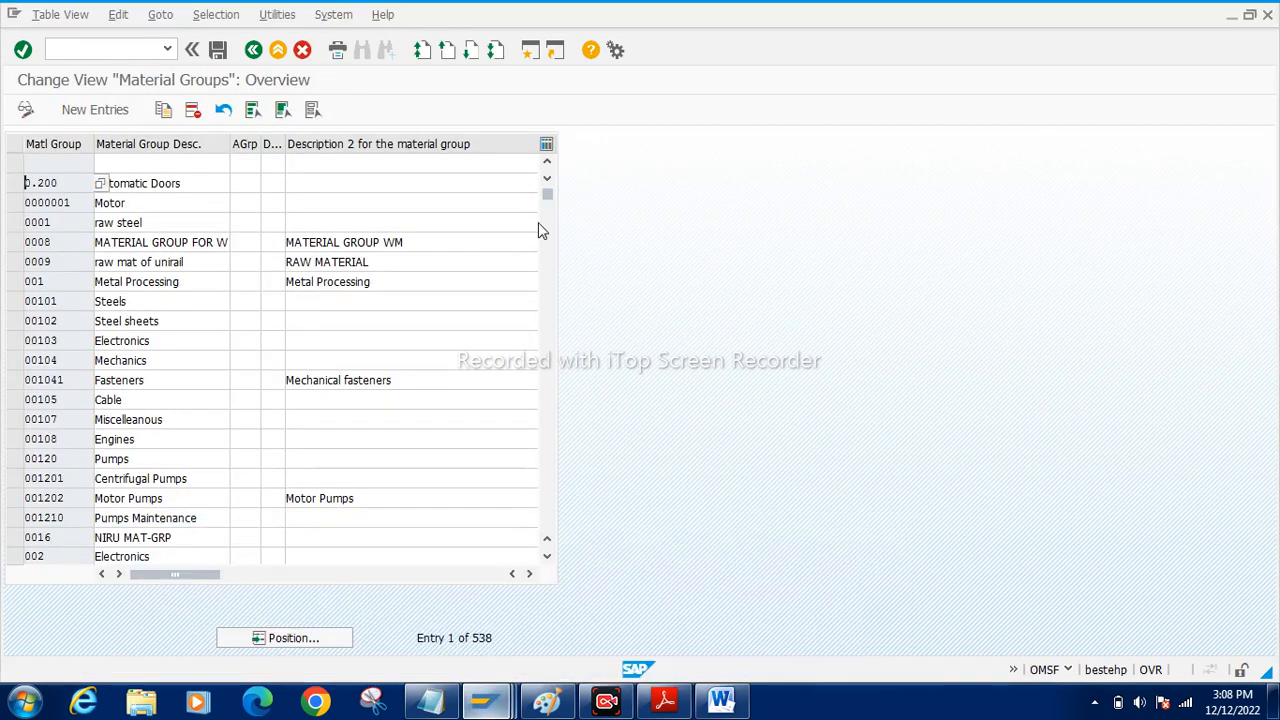
pyautogui.click(264, 57)
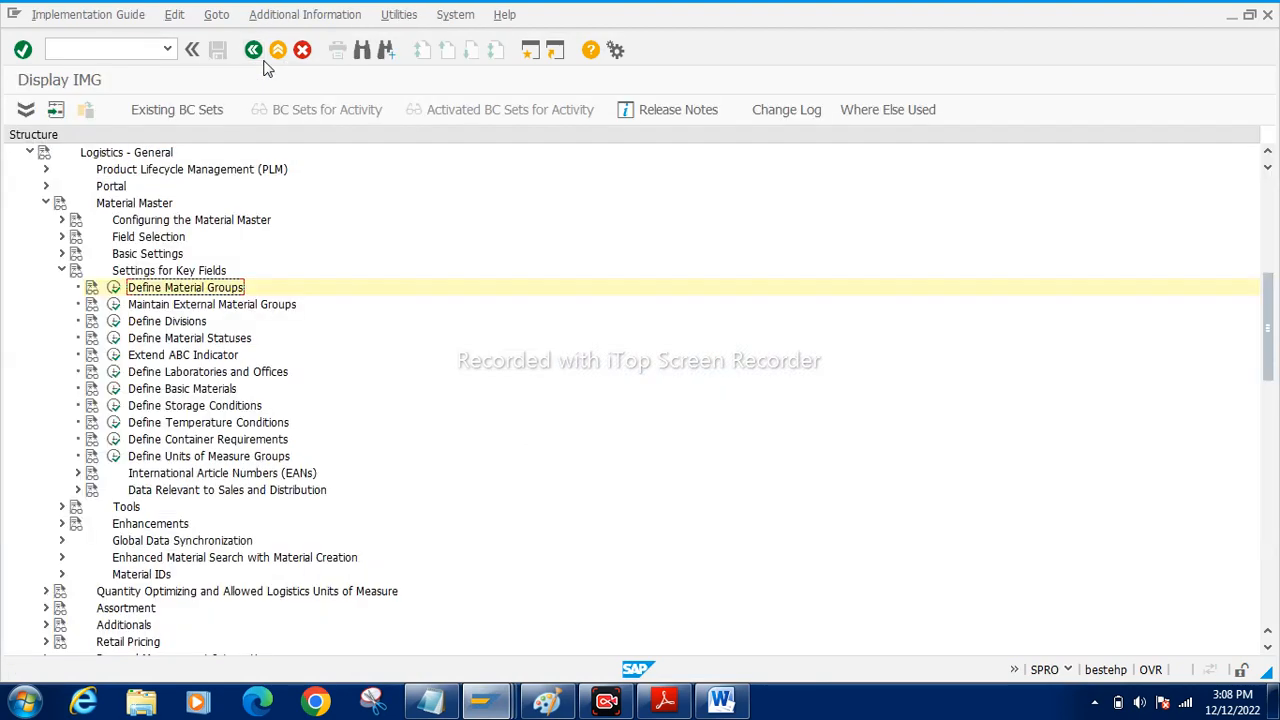
pyautogui.press('Return')
pyautogui.click(139, 50)
pyautogui.click(555, 52)
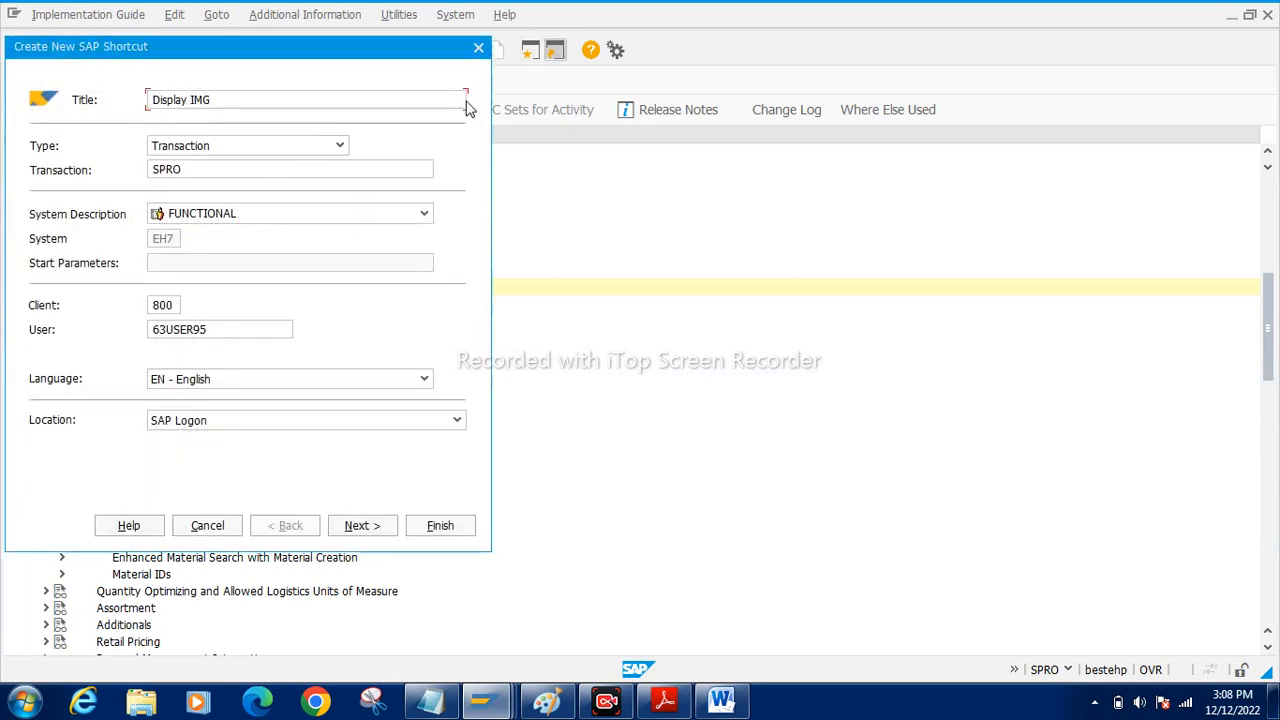
pyautogui.click(480, 46)
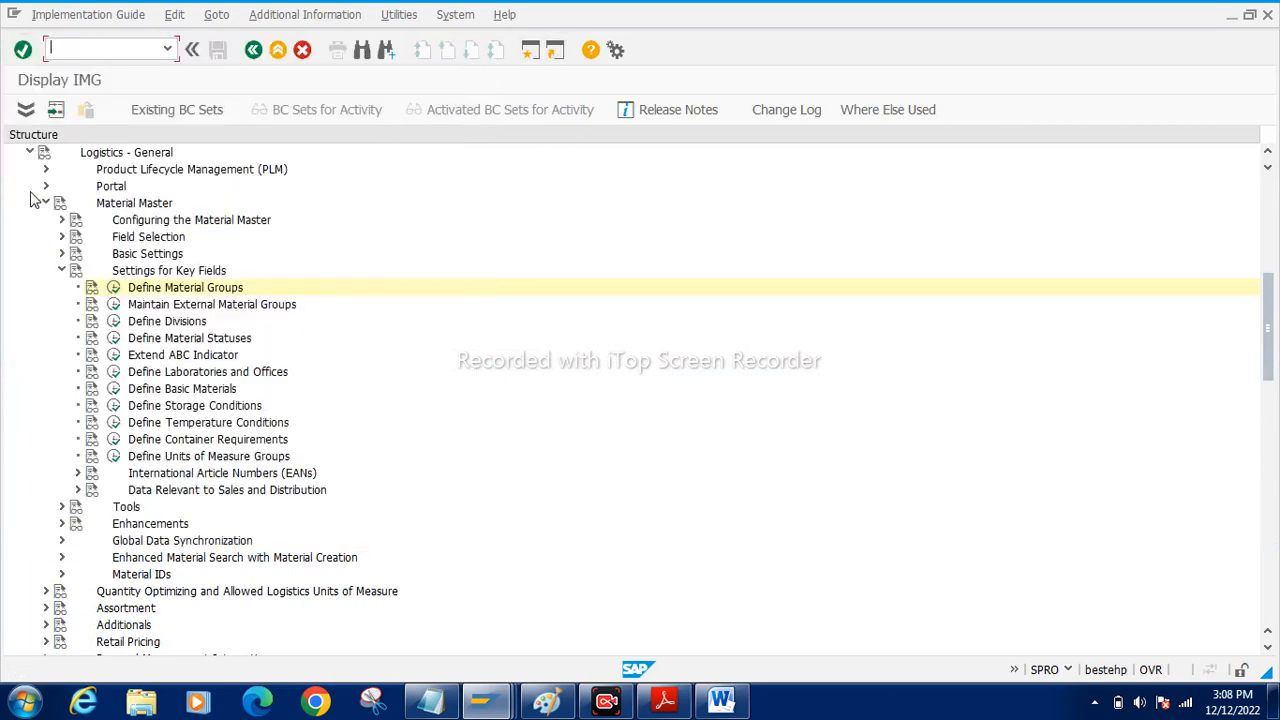
# Collapse Logistics - General and open Create Purchasing Groups under Materials Management, Purchasing.
pyautogui.click(29, 152)
pyautogui.scroll(-1, 80, 273)
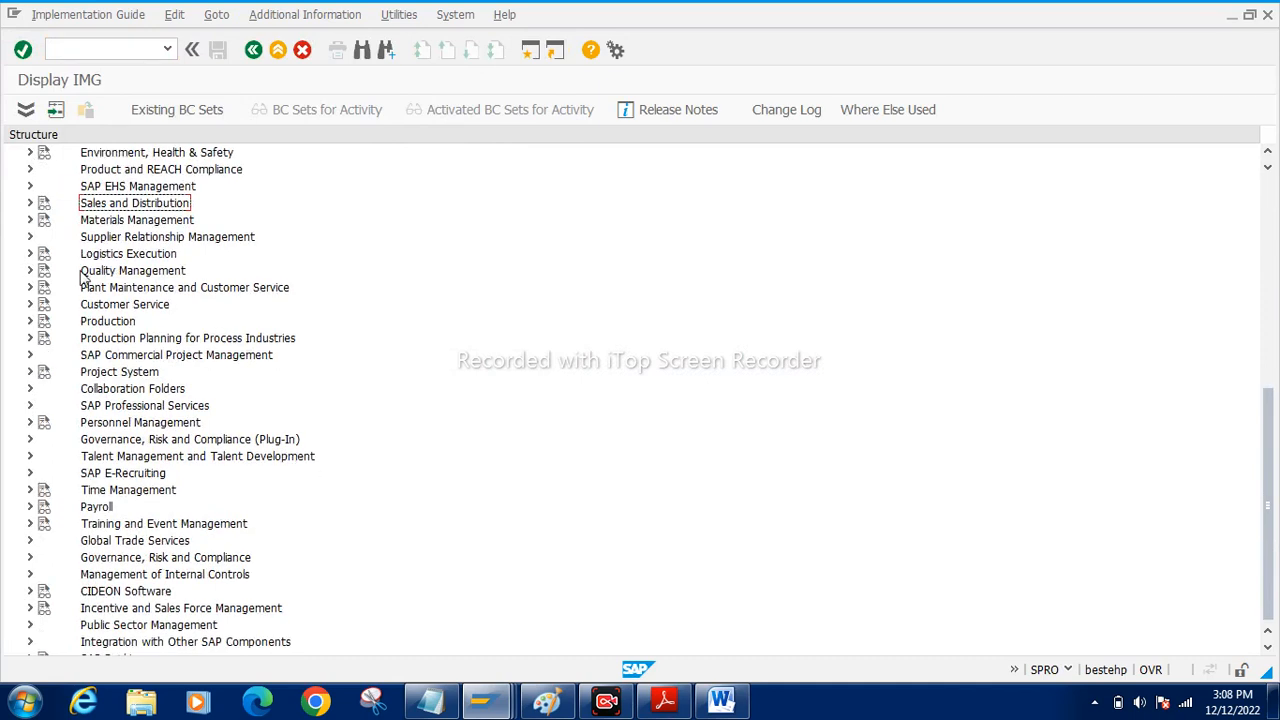
pyautogui.scroll(1, 42, 292)
pyautogui.click(30, 287)
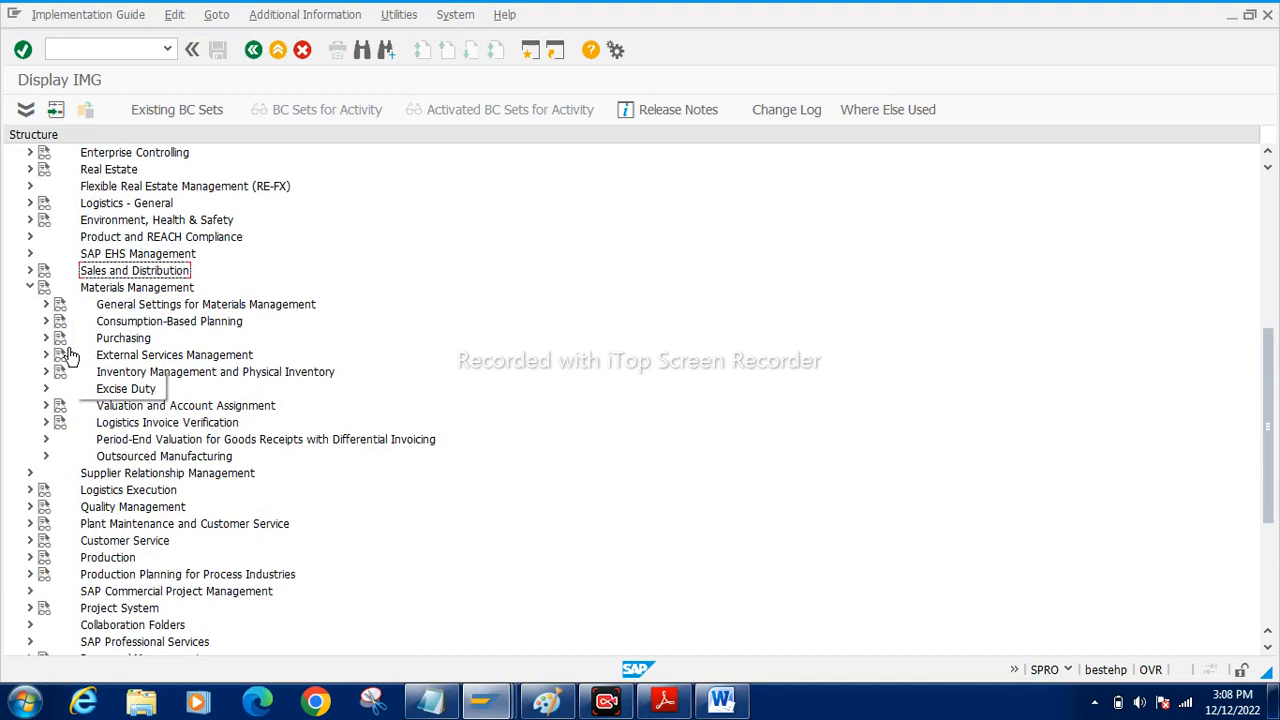
pyautogui.click(45, 338)
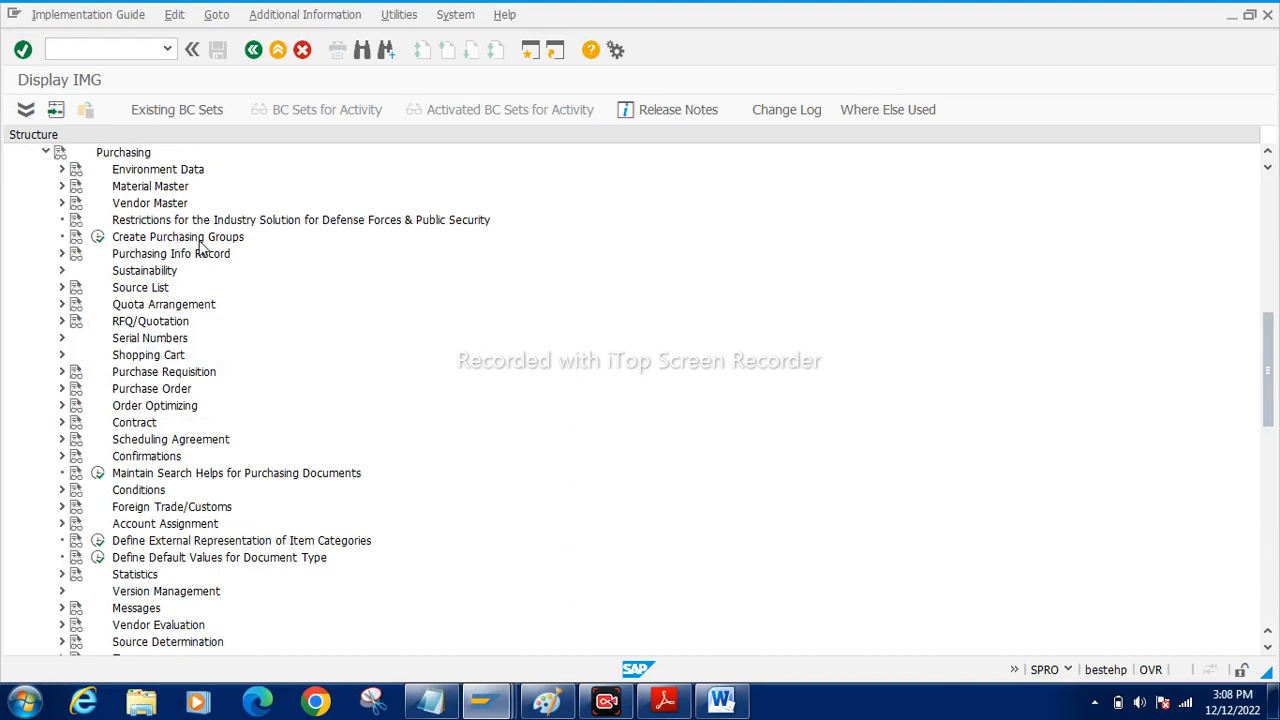
pyautogui.click(97, 237)
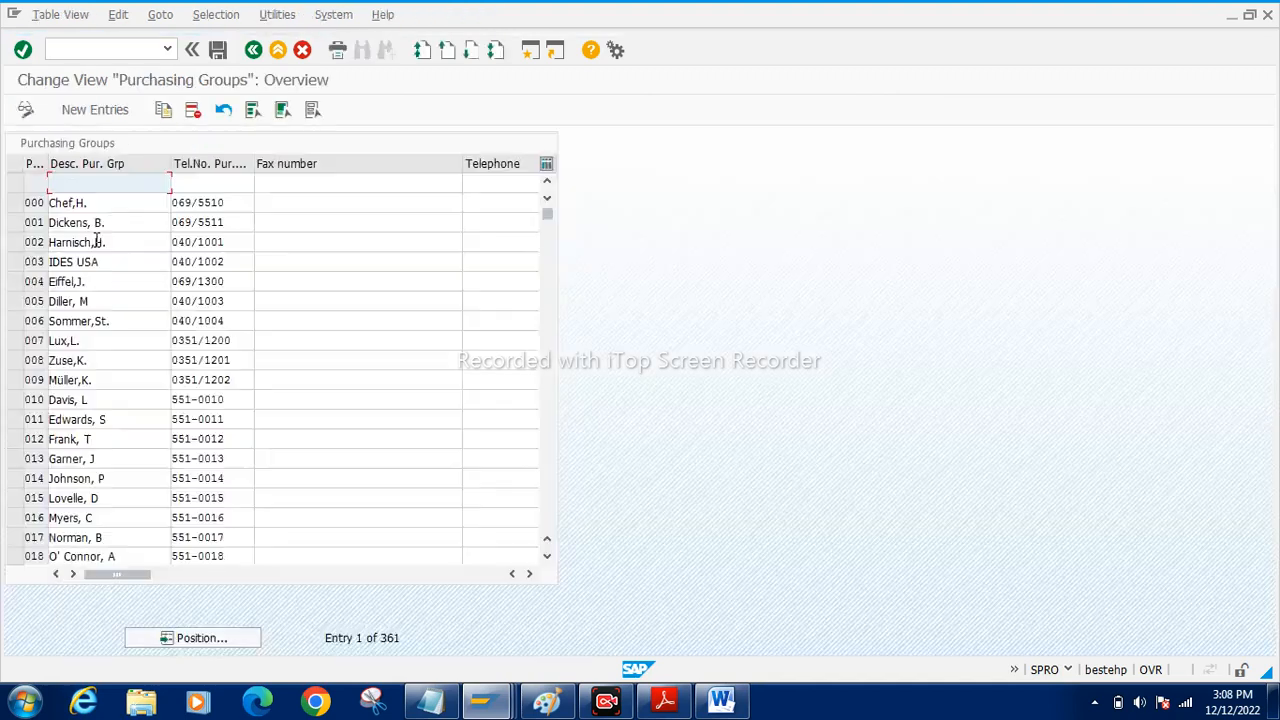
# Add a new purchasing group entry with the buyer's name as description and the buyer's telephone number.
pyautogui.click(87, 108)
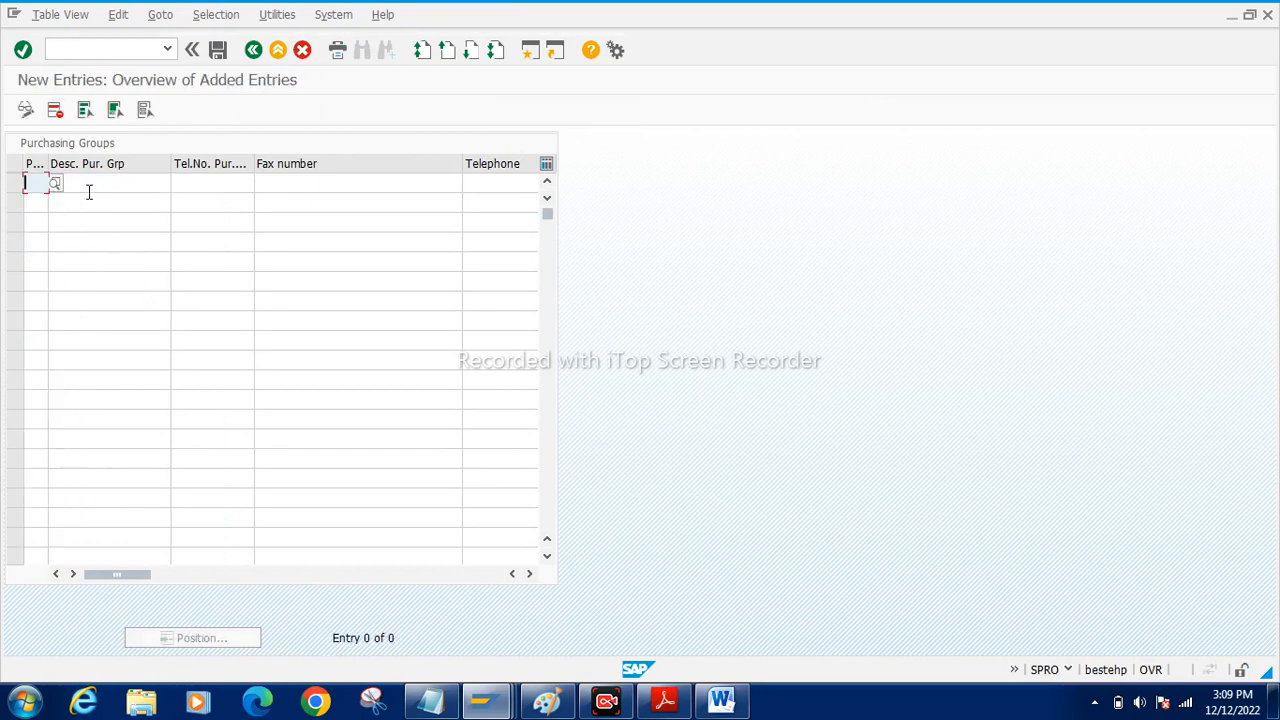
pyautogui.click(92, 190)
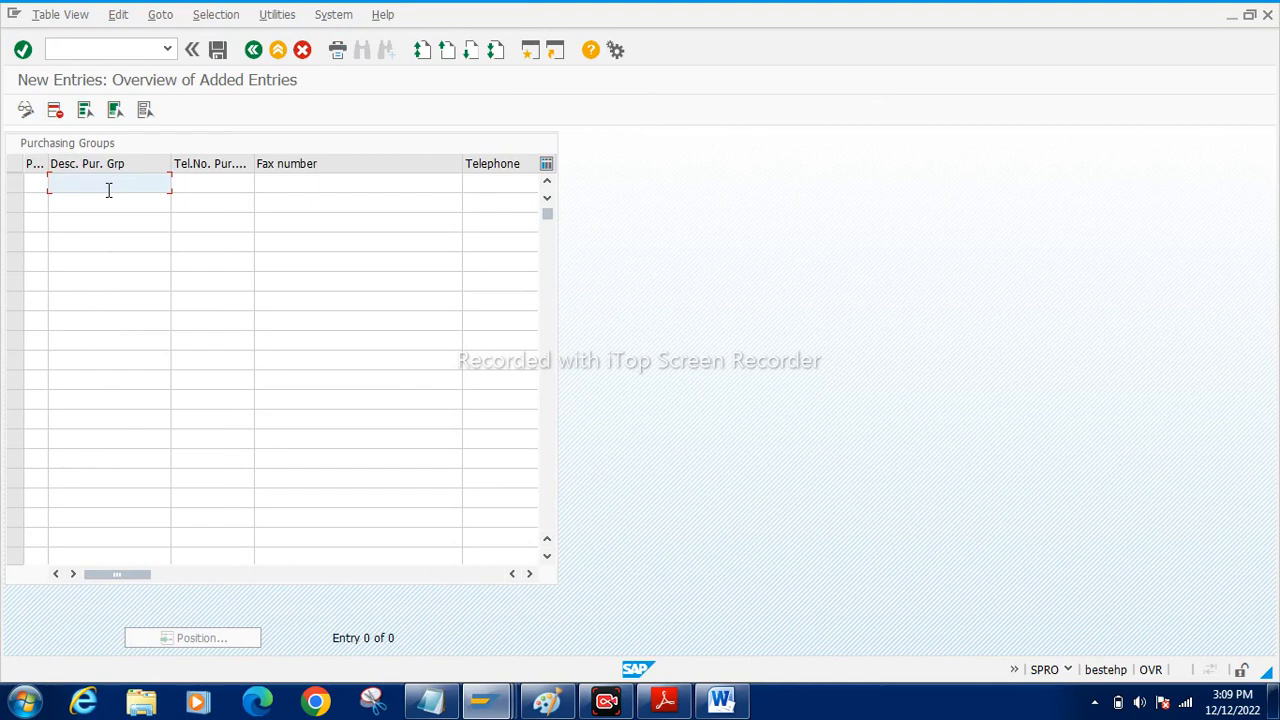
pyautogui.write('Y')
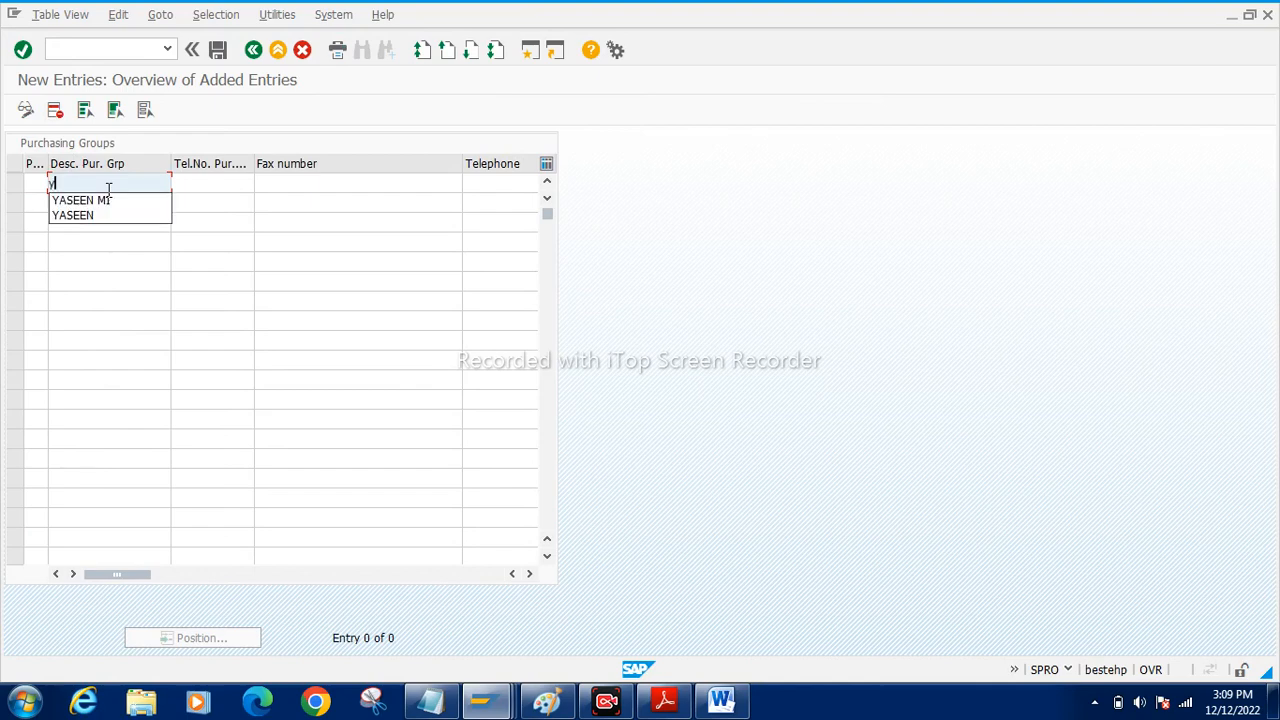
pyautogui.write('aseen')
pyautogui.click(203, 184)
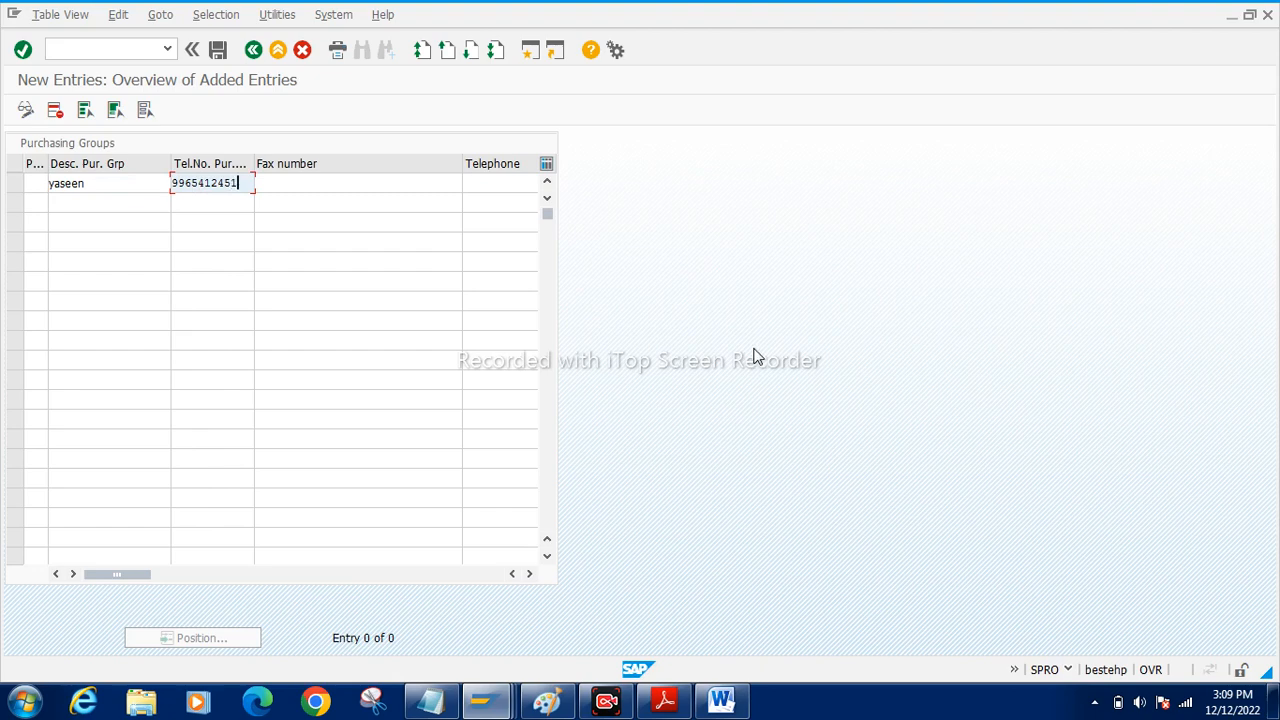
# Set the new purchasing group's key to 12 and save it in the proposed customizing request.
pyautogui.click(217, 50)
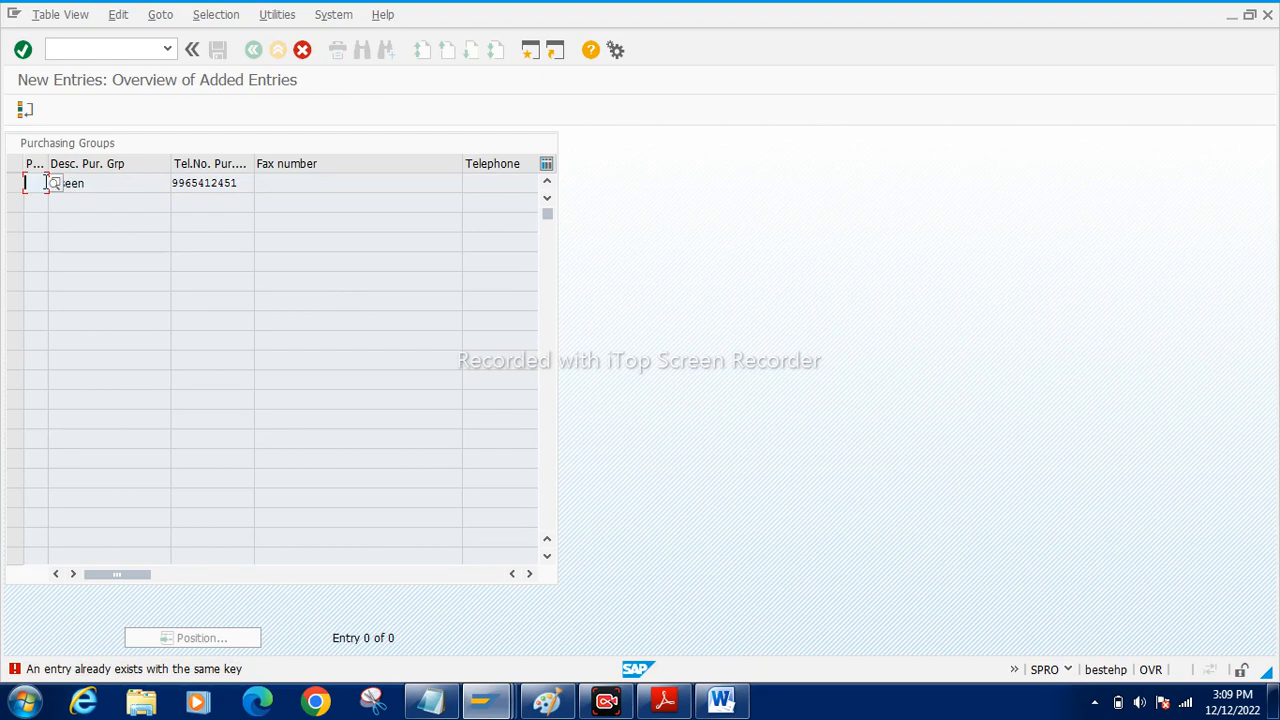
pyautogui.write('12')
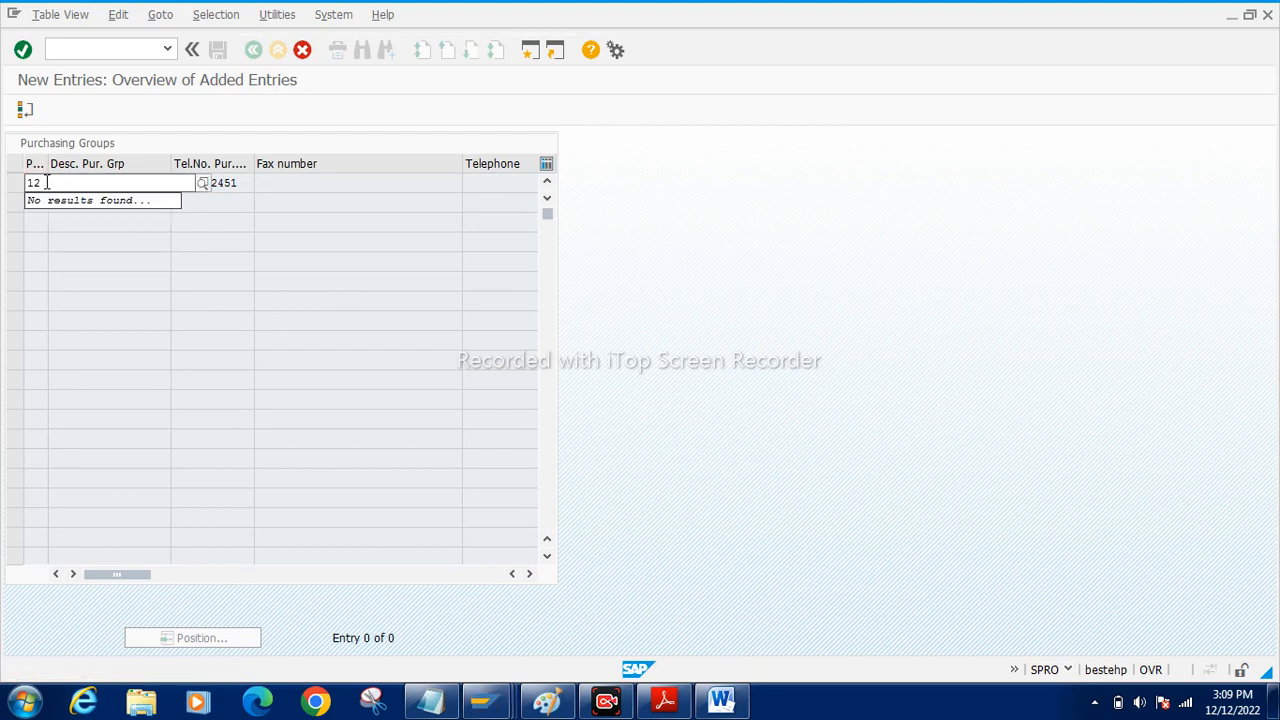
pyautogui.press('Return')
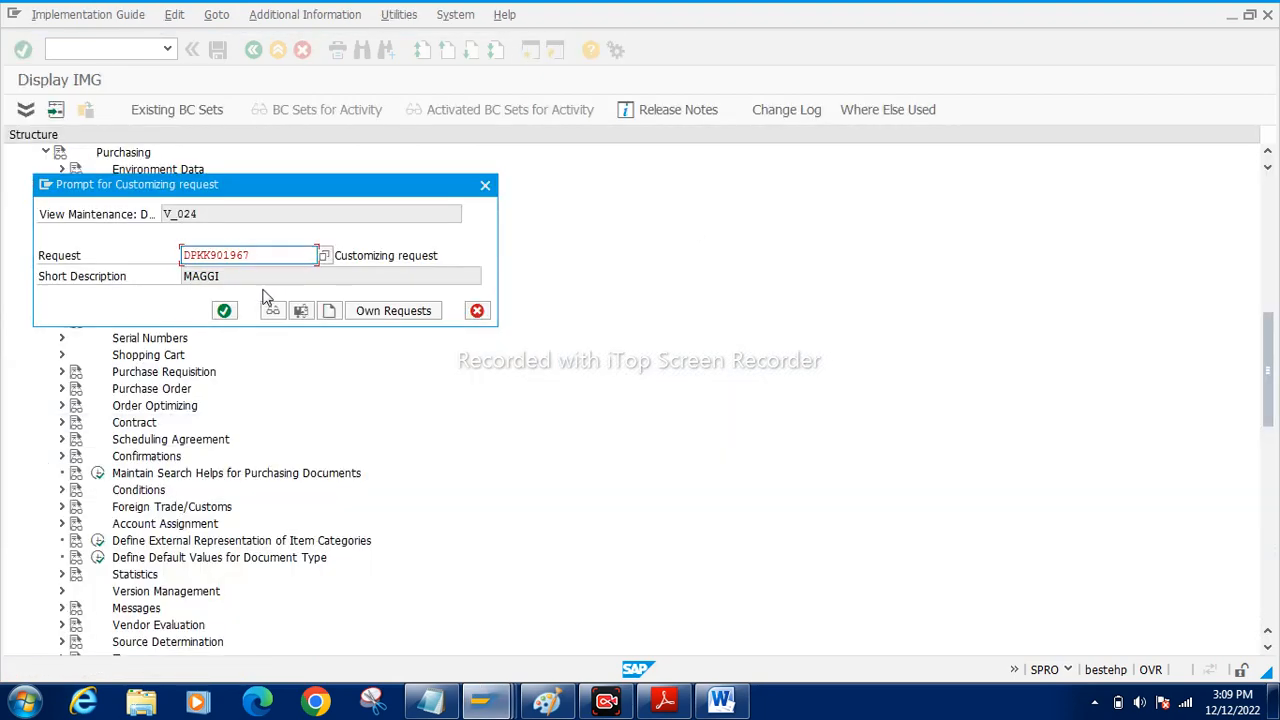
pyautogui.click(224, 311)
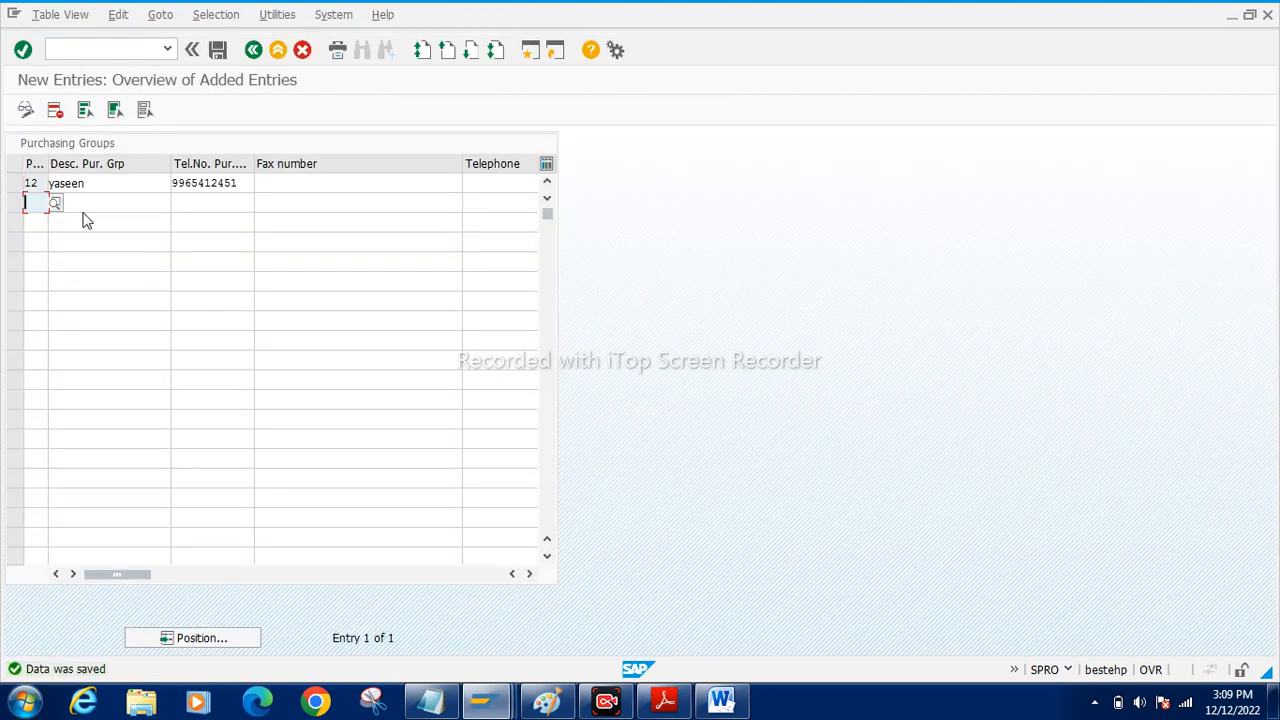
# Leave the purchasing groups table and return to the IMG structure.
pyautogui.moveTo(100, 190); pyautogui.dragTo(47, 182)
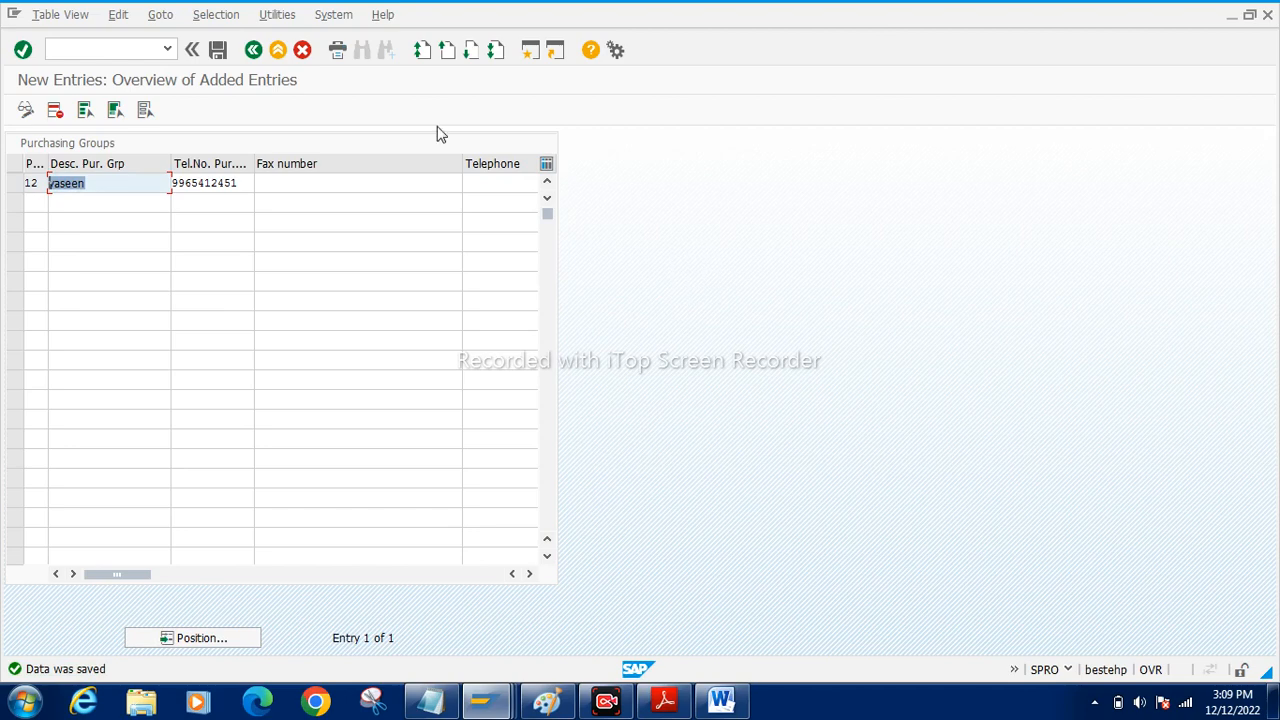
pyautogui.click(217, 49)
pyautogui.click(257, 57)
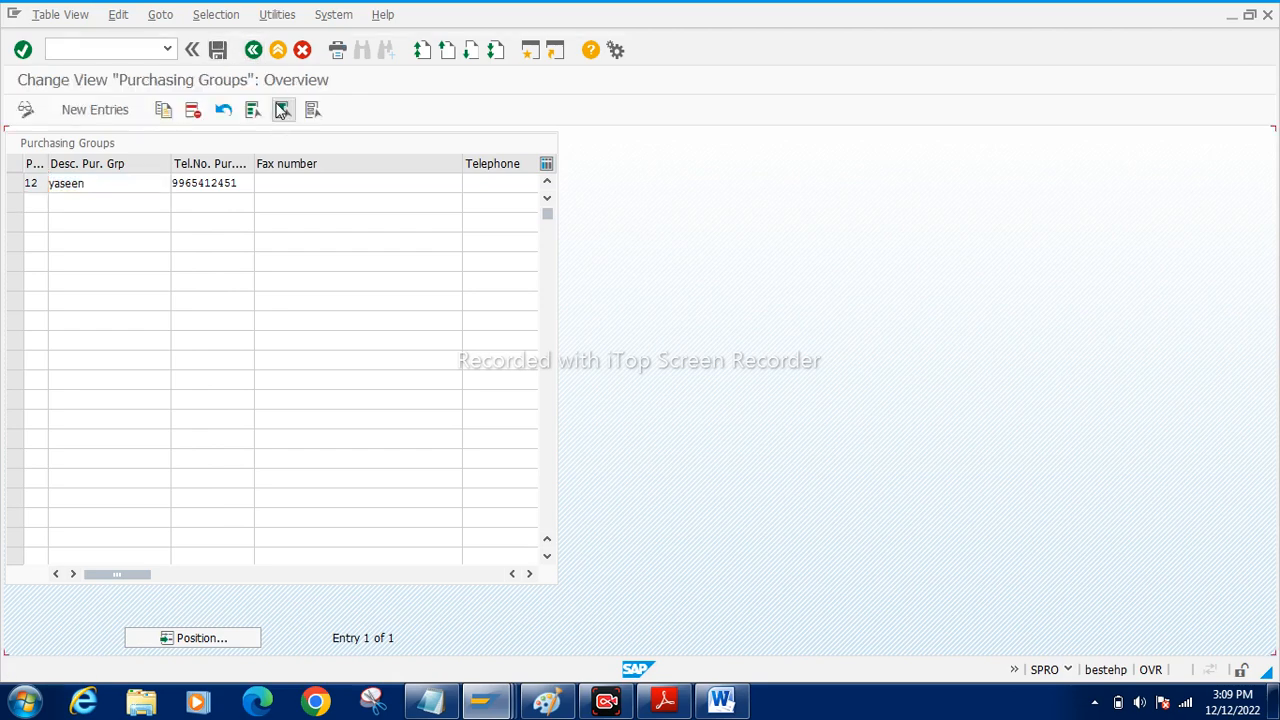
pyautogui.click(253, 58)
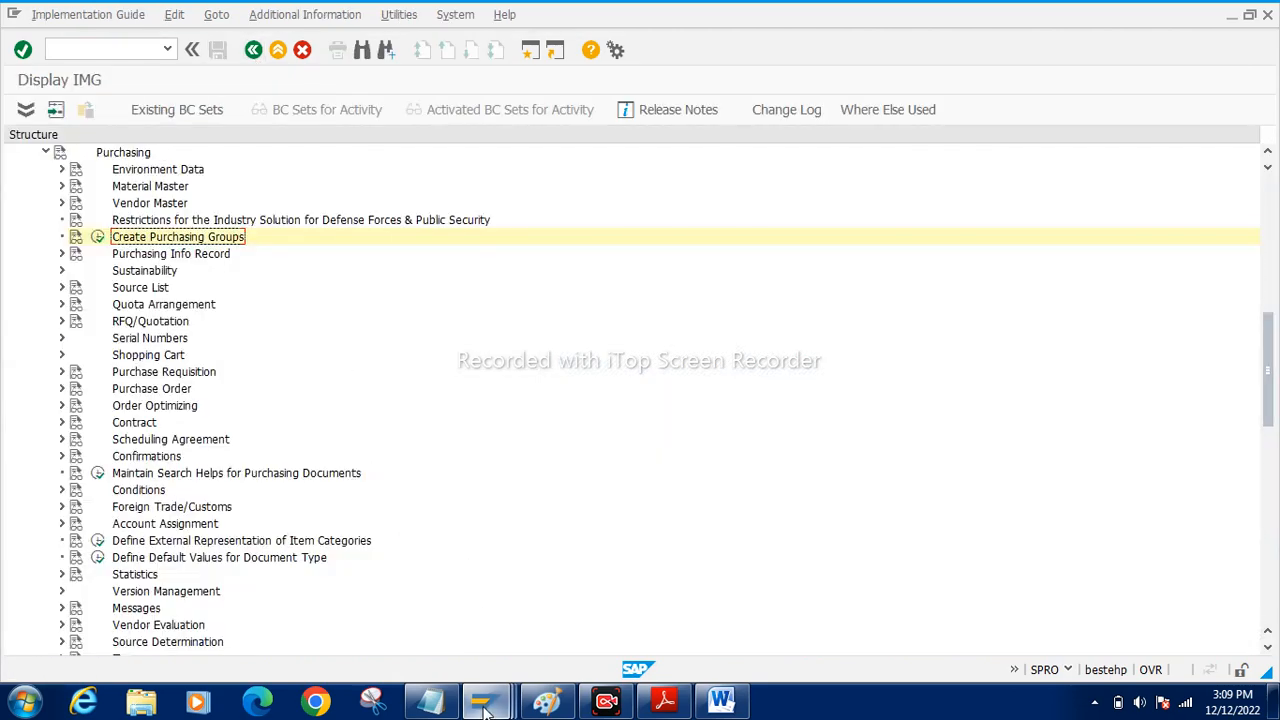
# Return to the material creation session and search the purchasing group value list for 12.
pyautogui.moveTo(487, 700)
pyautogui.click(545, 625)
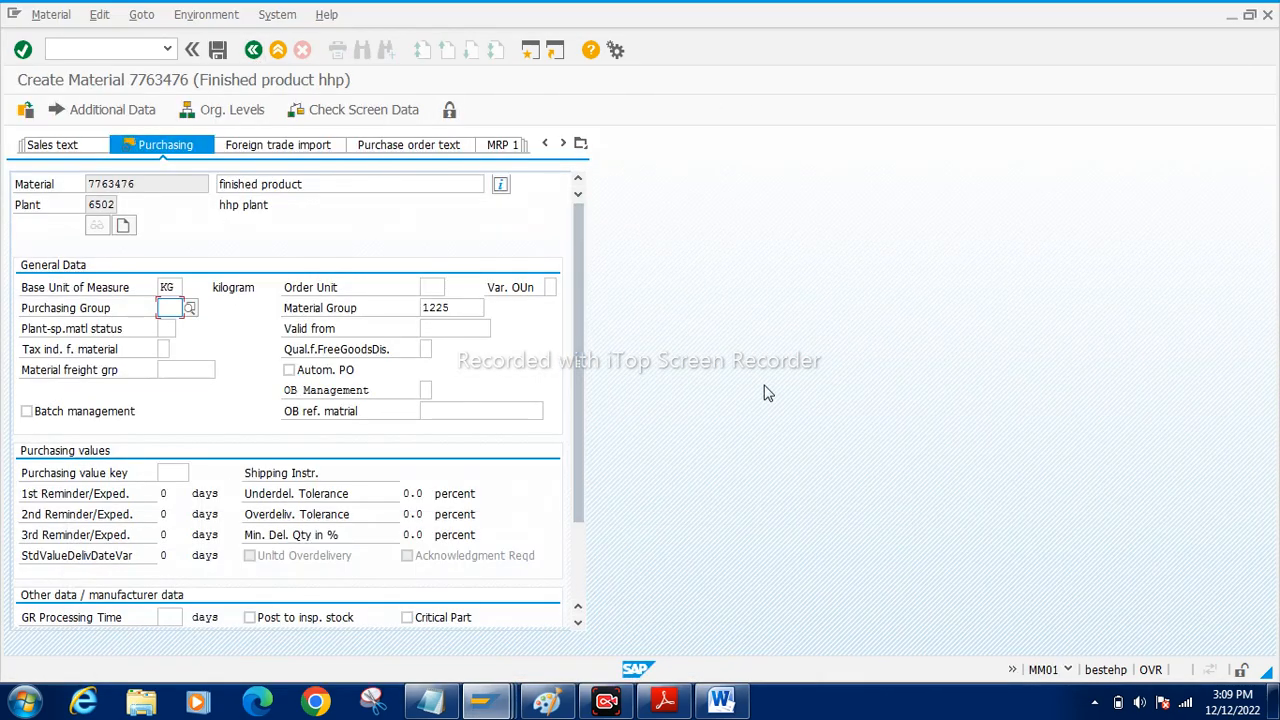
pyautogui.click(190, 308)
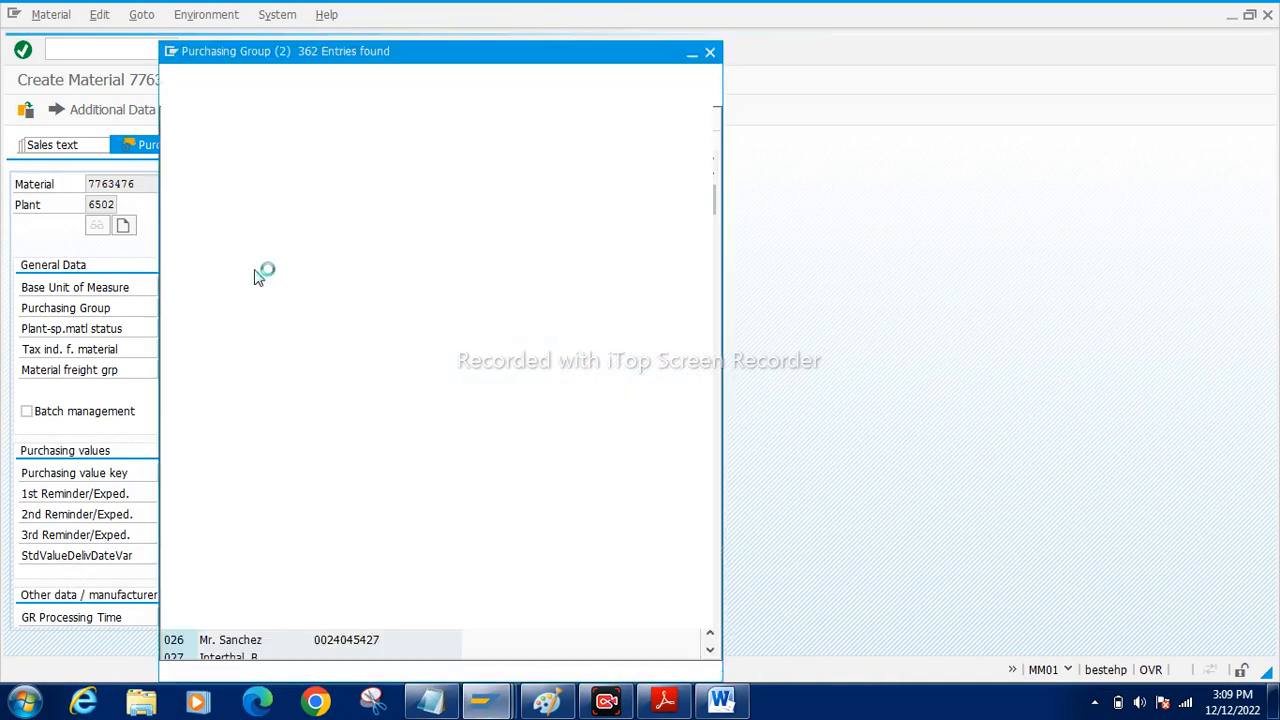
pyautogui.click(226, 122)
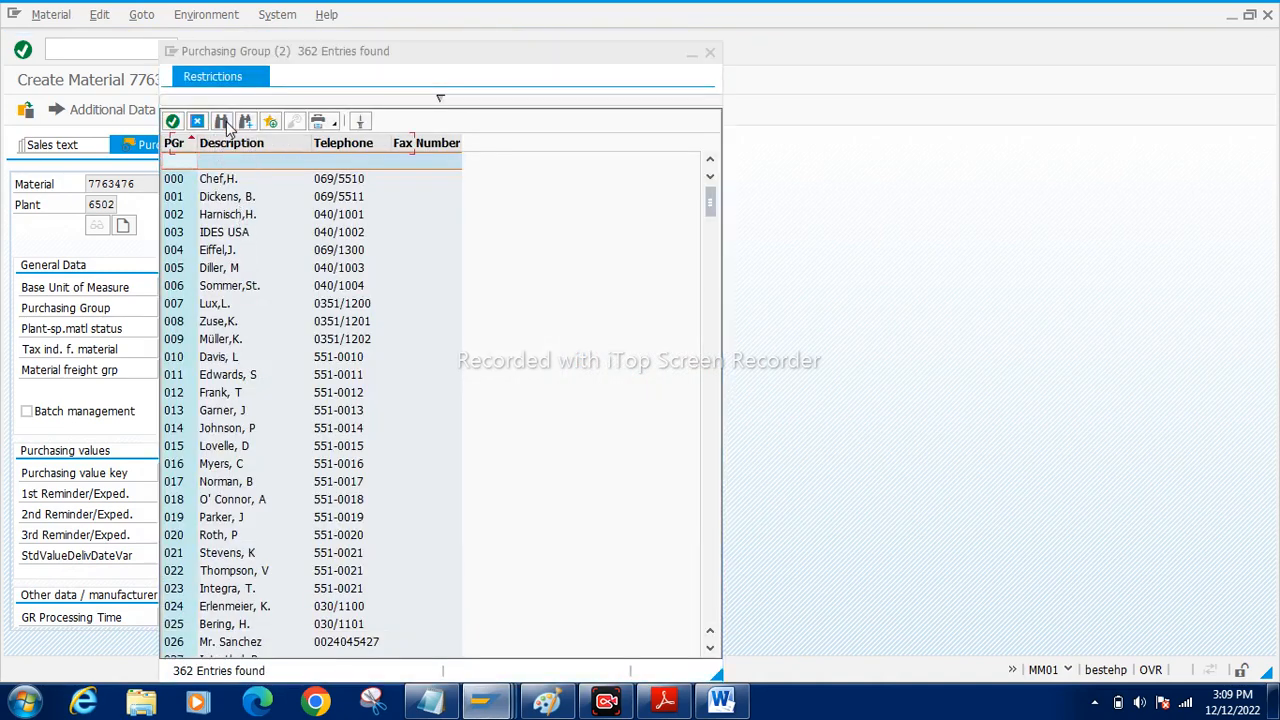
pyautogui.write('7')
pyautogui.press('Return')
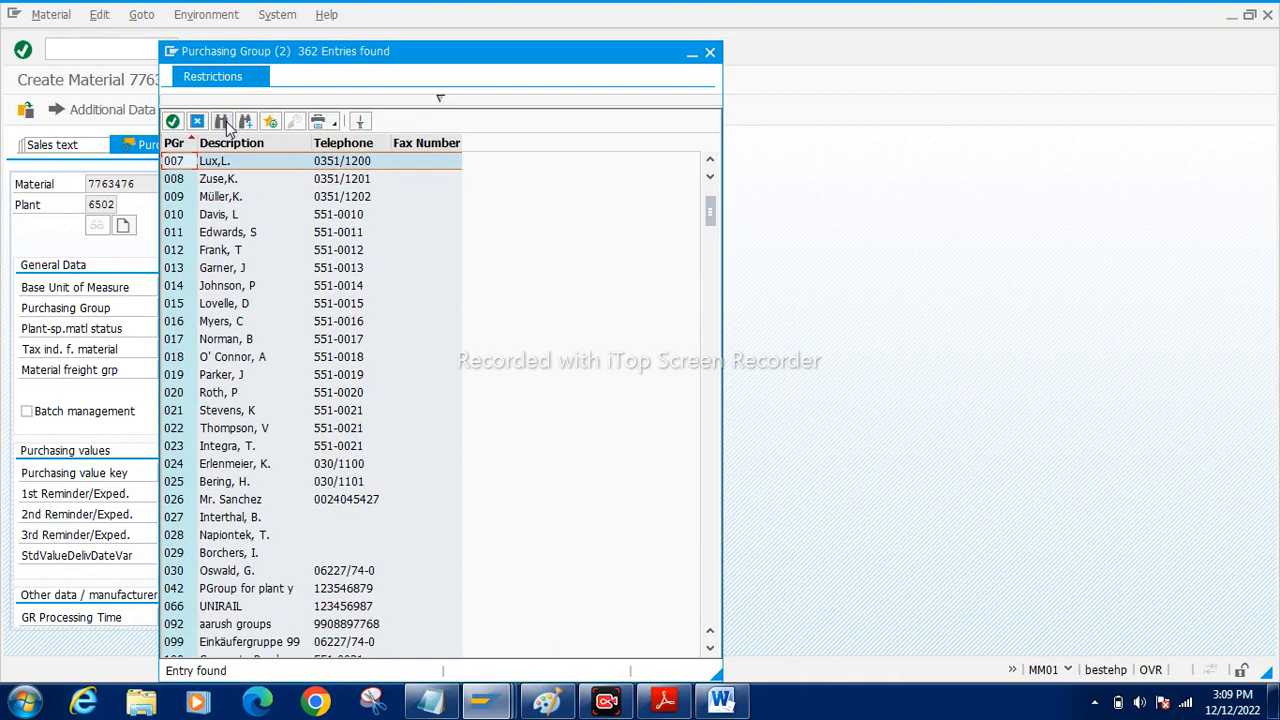
pyautogui.scroll(2, 265, 176)
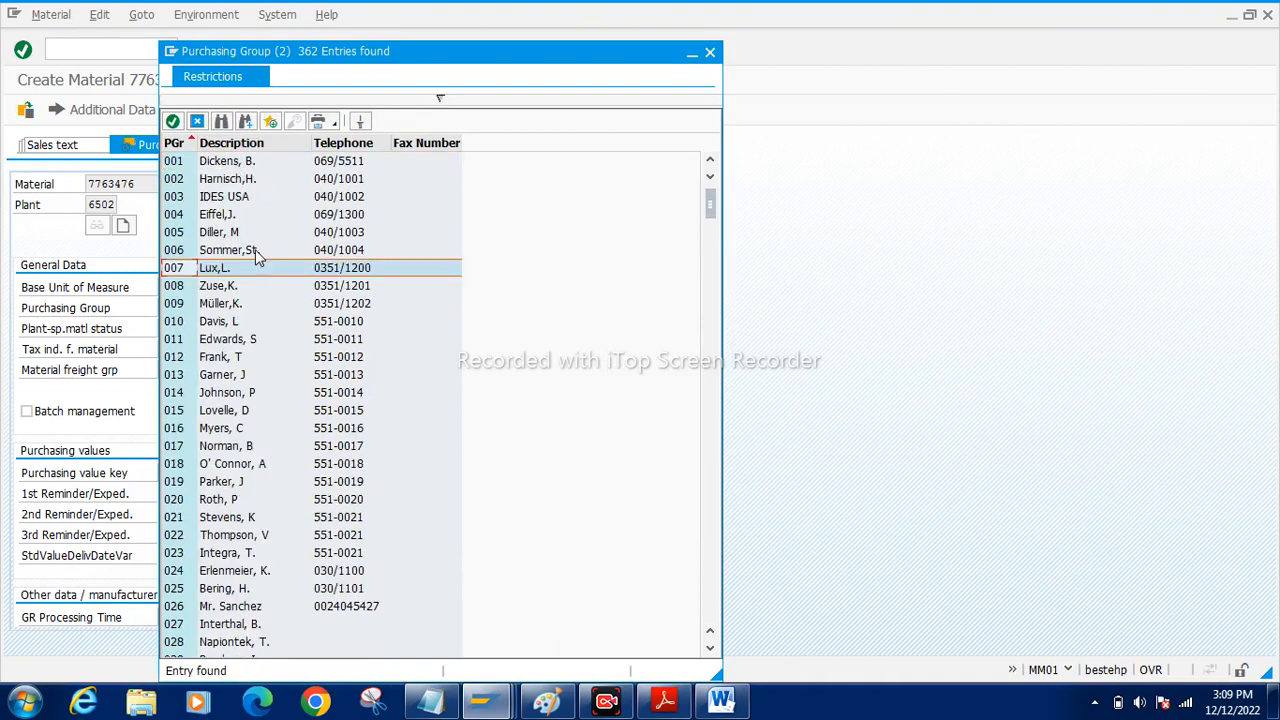
pyautogui.scroll(-1, 228, 372)
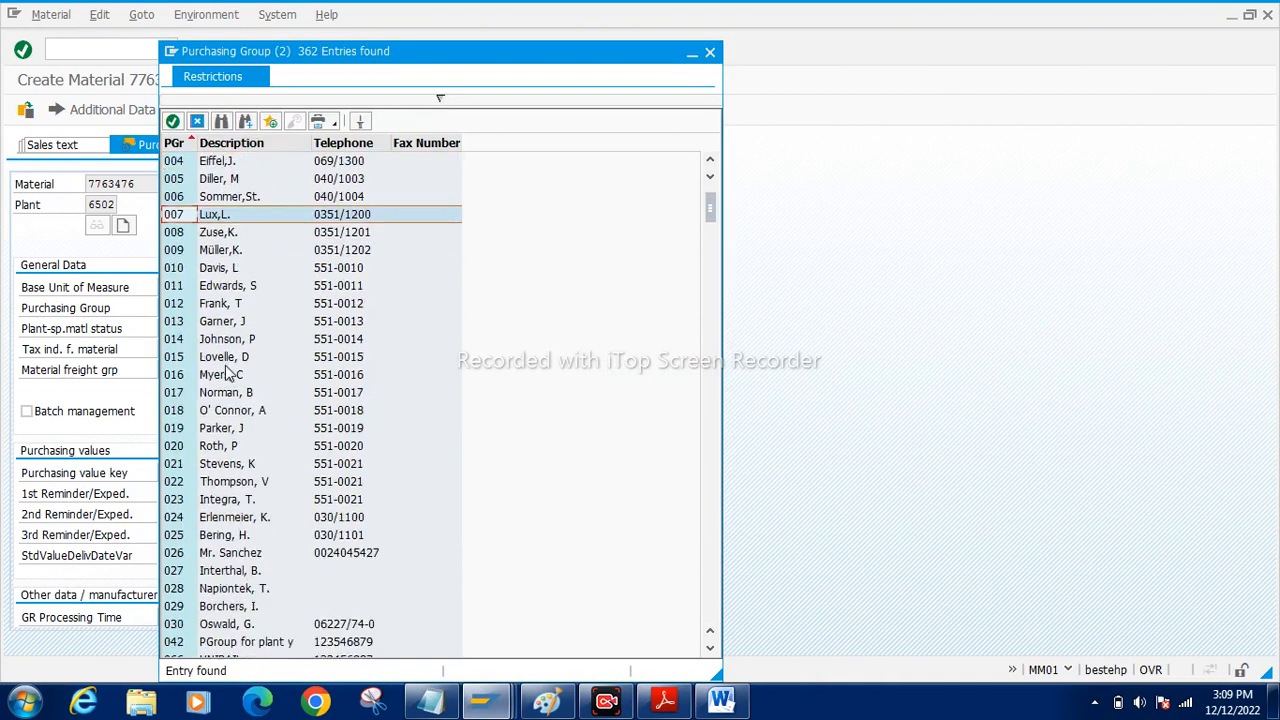
pyautogui.scroll(1, 228, 372)
# Find the new purchasing group by the buyer's name, assign group 12 to the material and continue to the Accounting 1 view.
pyautogui.click(222, 121)
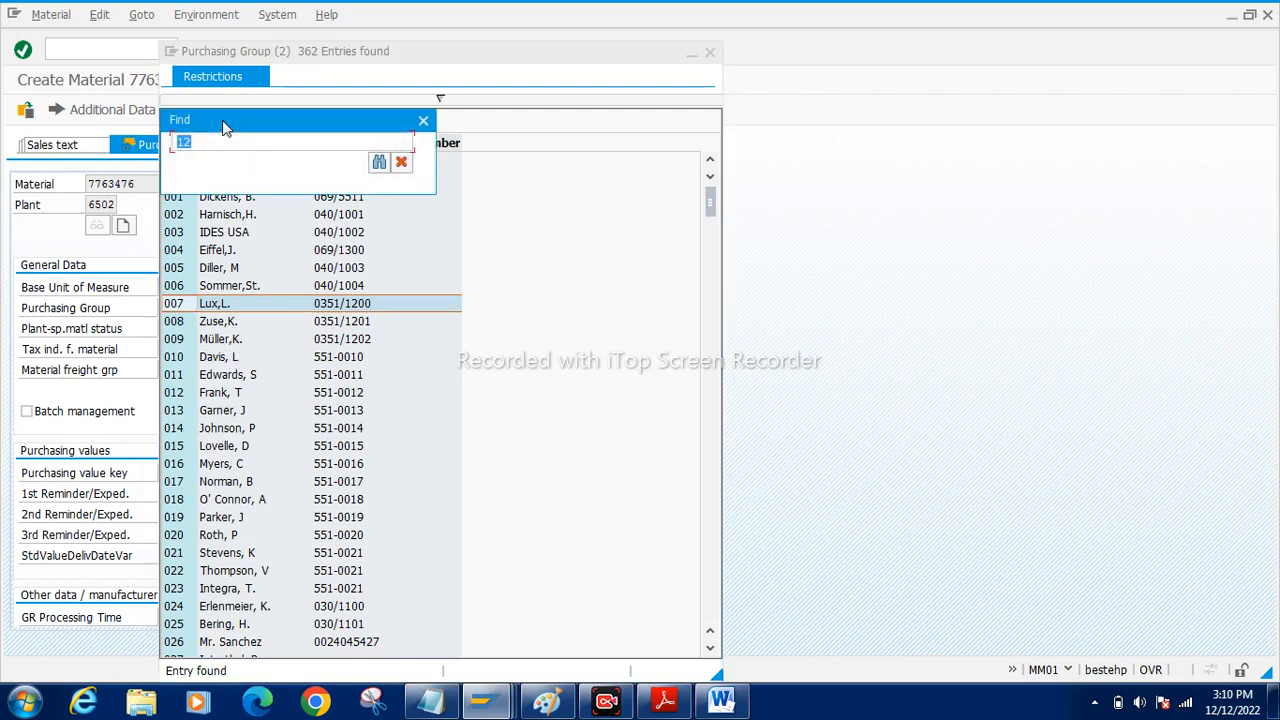
pyautogui.write('yaseen')
pyautogui.press('Return')
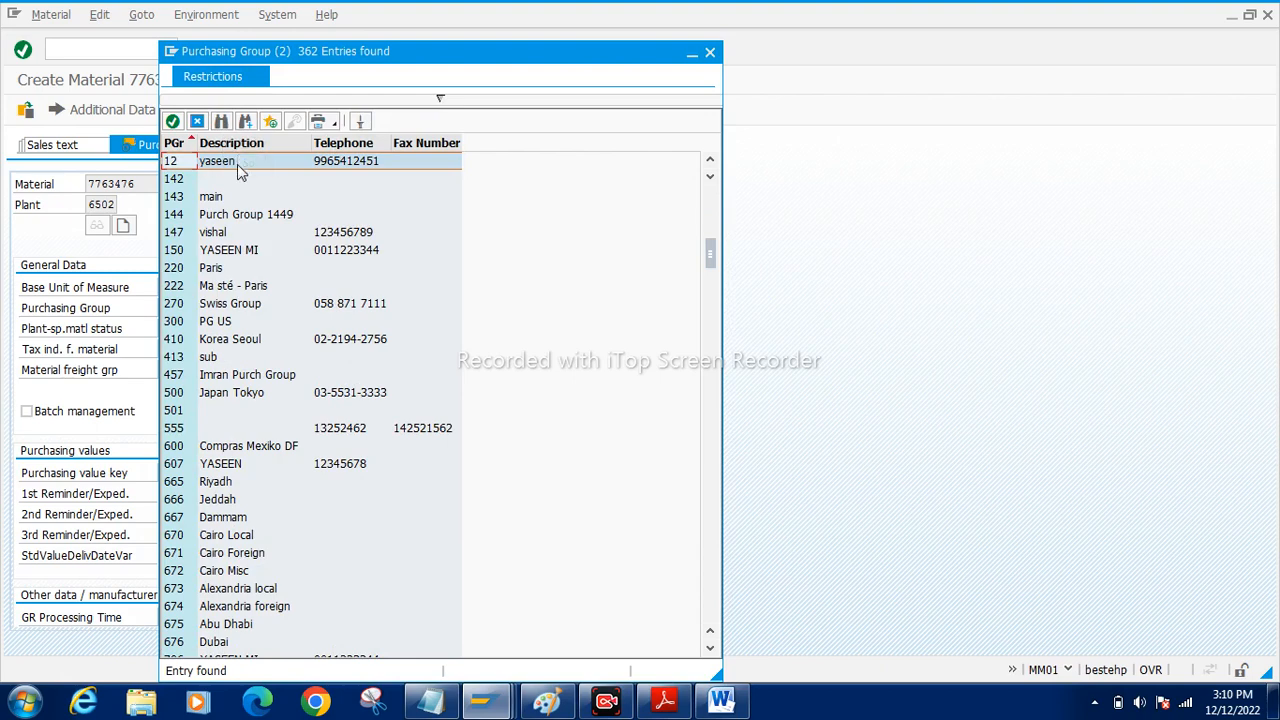
pyautogui.click(172, 121)
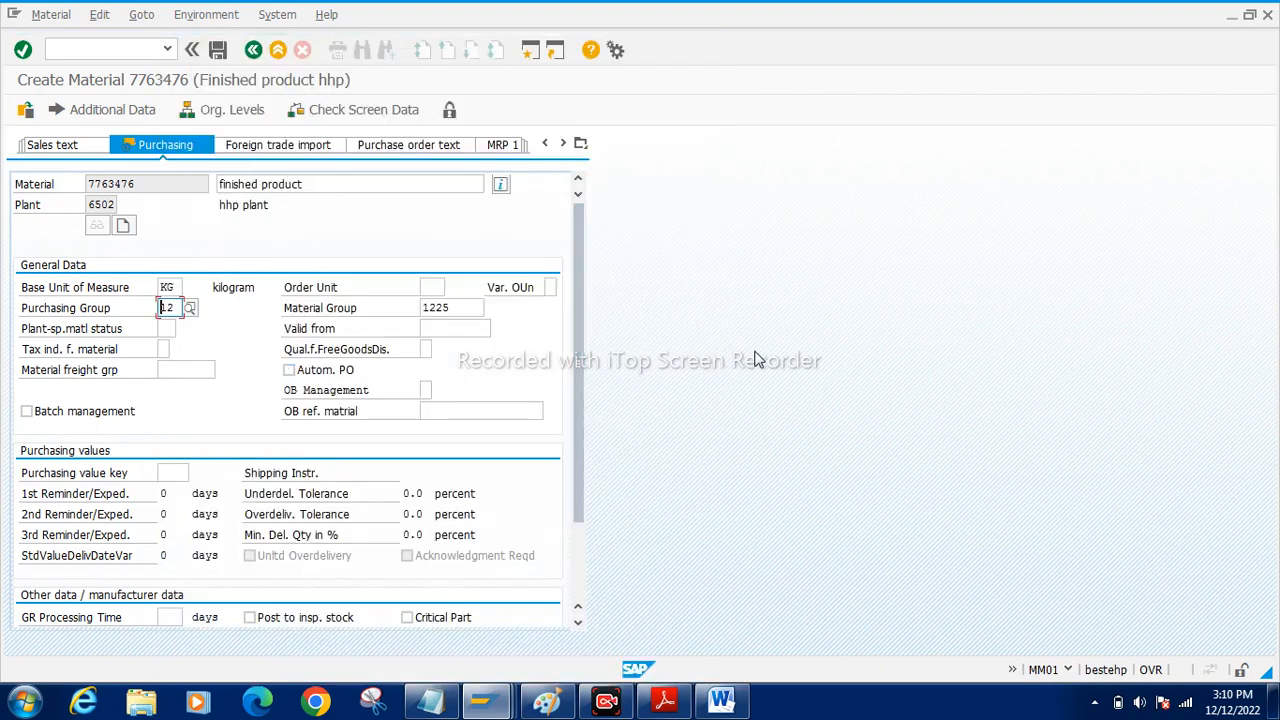
pyautogui.press('Return')
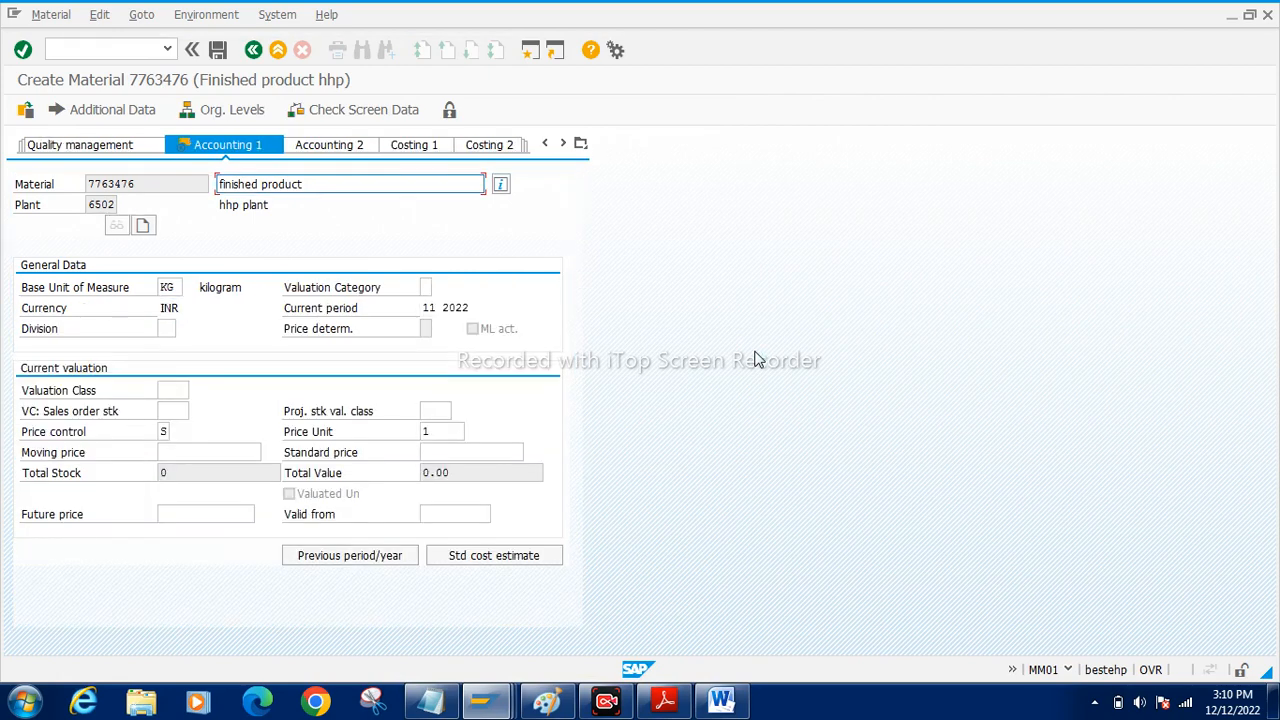
# Look up the valuation classes offered for the material and leave the value list without choosing one.
pyautogui.click(175, 389)
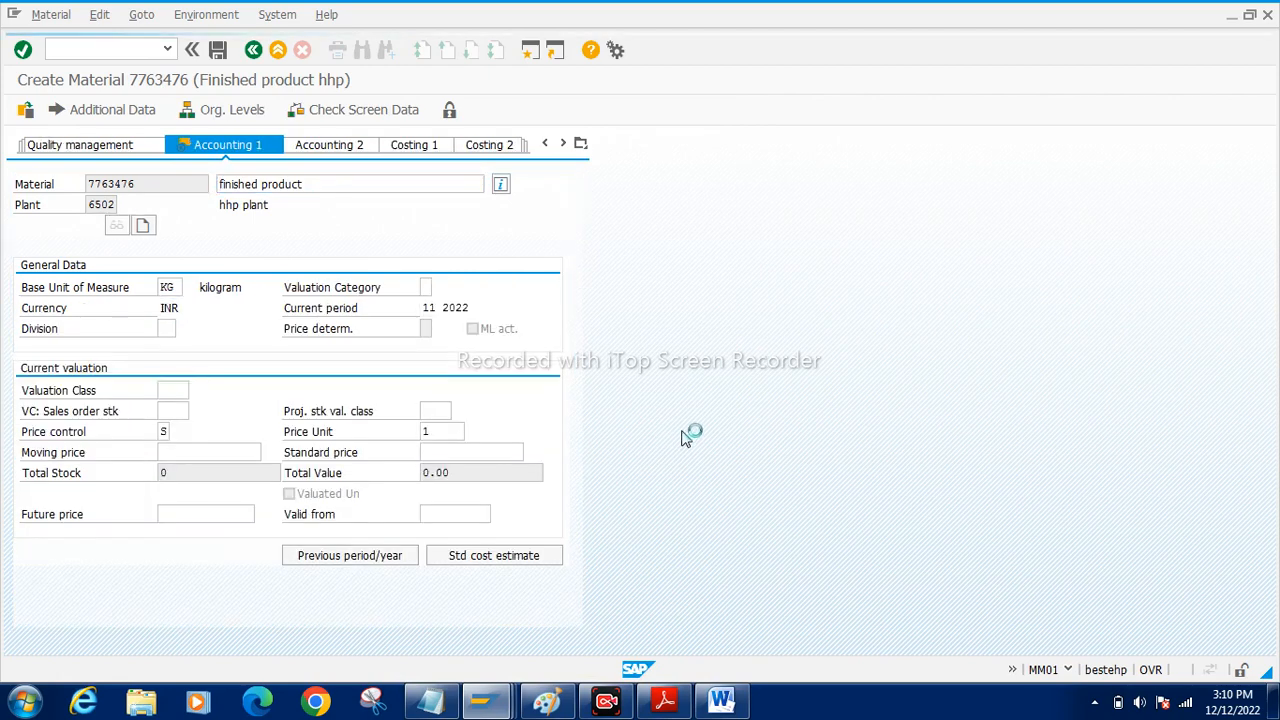
pyautogui.press('F4')
pyautogui.click(421, 11)
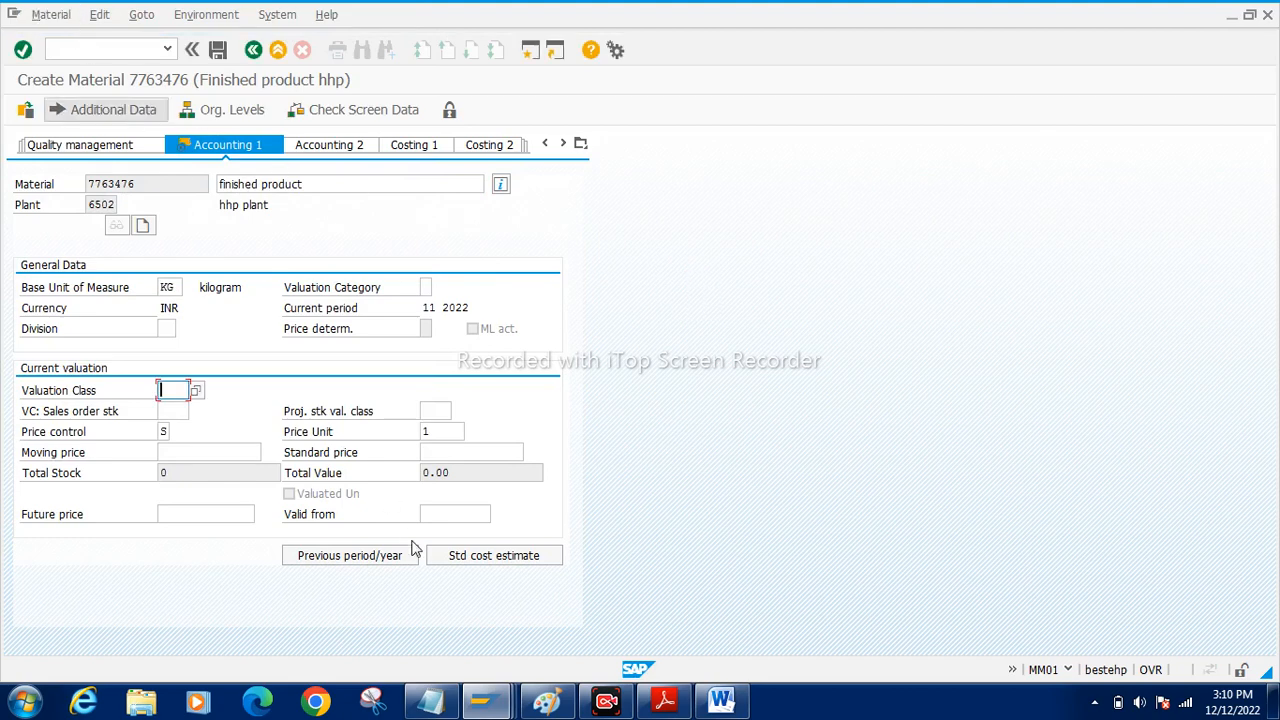
# Switch to the SAP Easy Access session and run transaction OMSK for account category references and valuation classes.
pyautogui.click(483, 700)
pyautogui.click(793, 605)
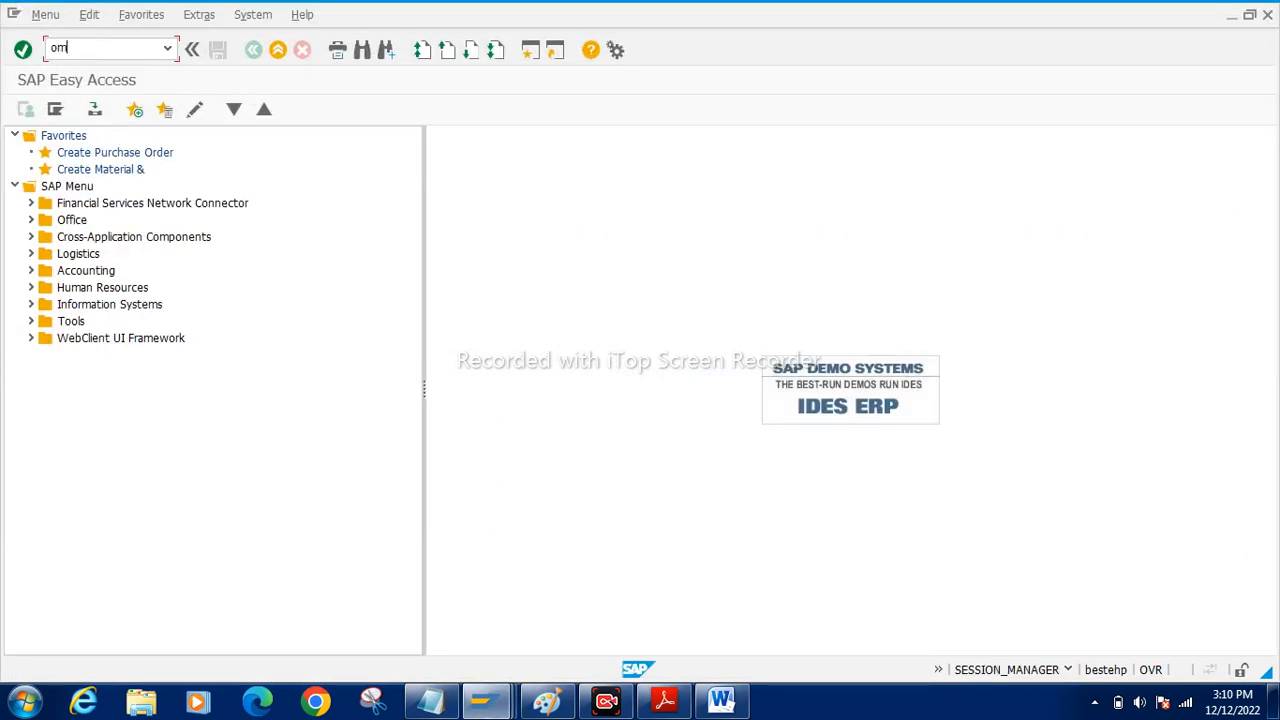
pyautogui.press('Return')
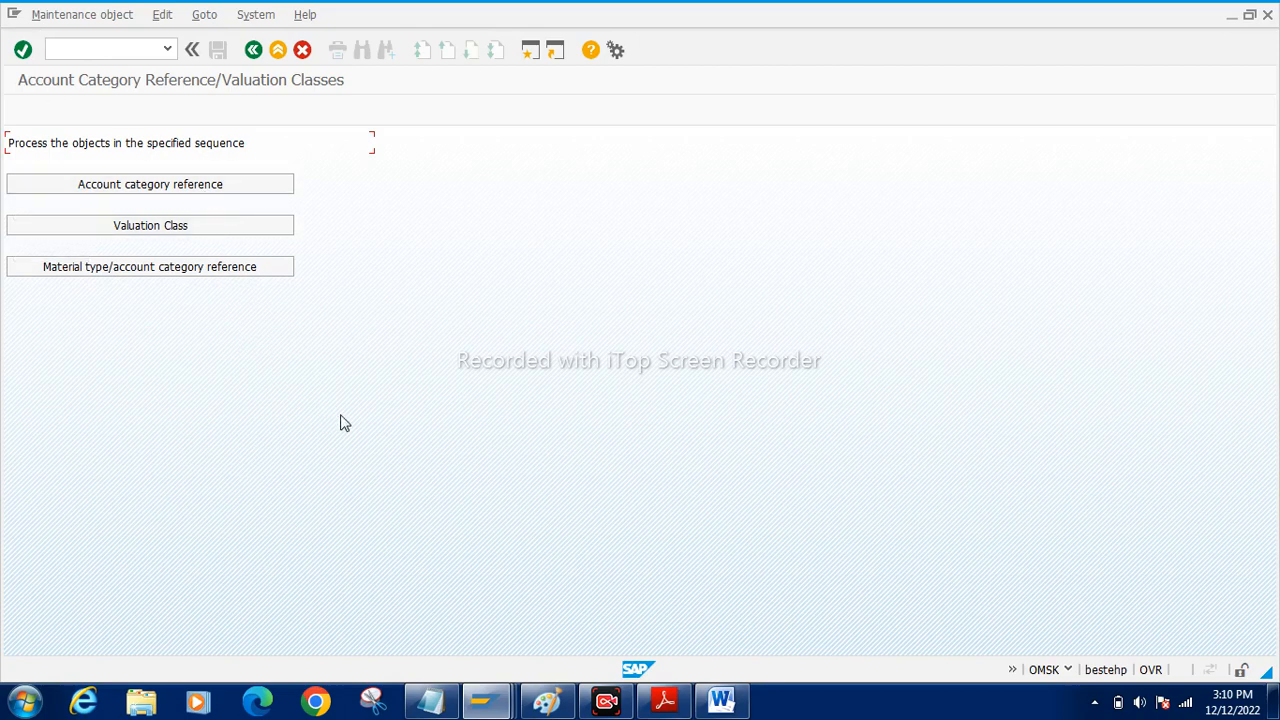
# Close the Display IMG session and open the details of material type HPP in the material types session.
pyautogui.click(487, 700)
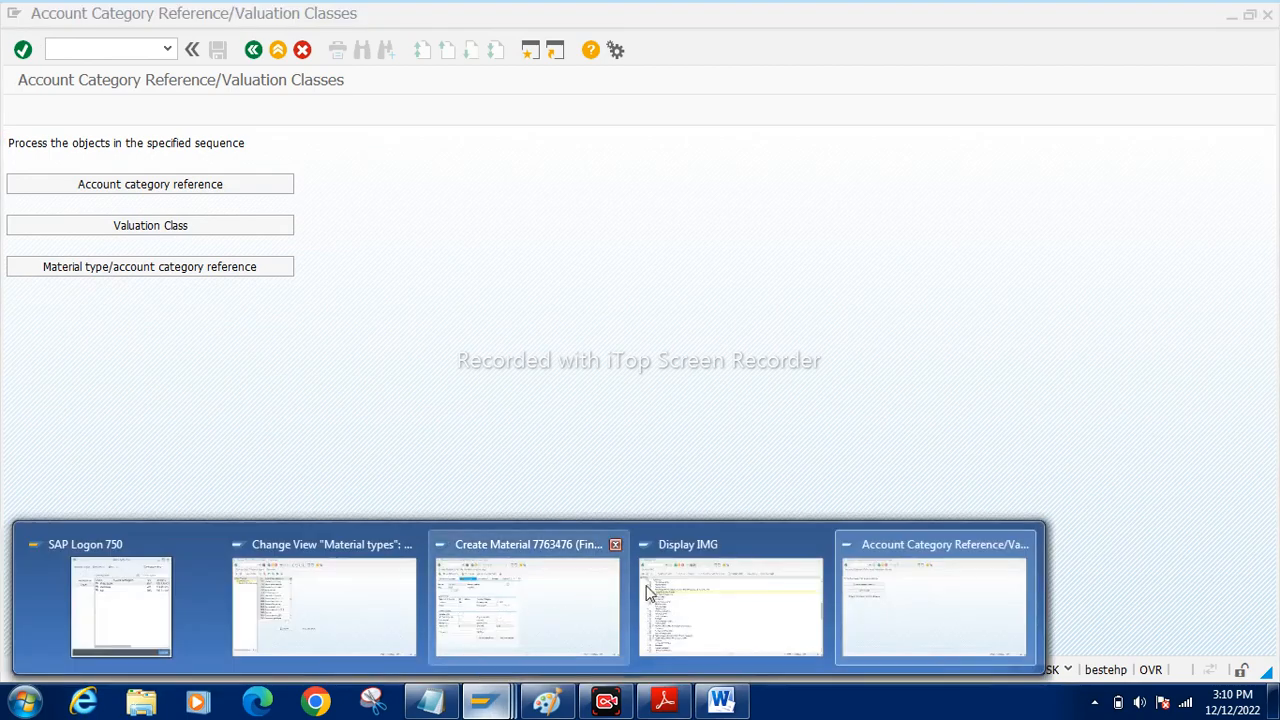
pyautogui.click(818, 544)
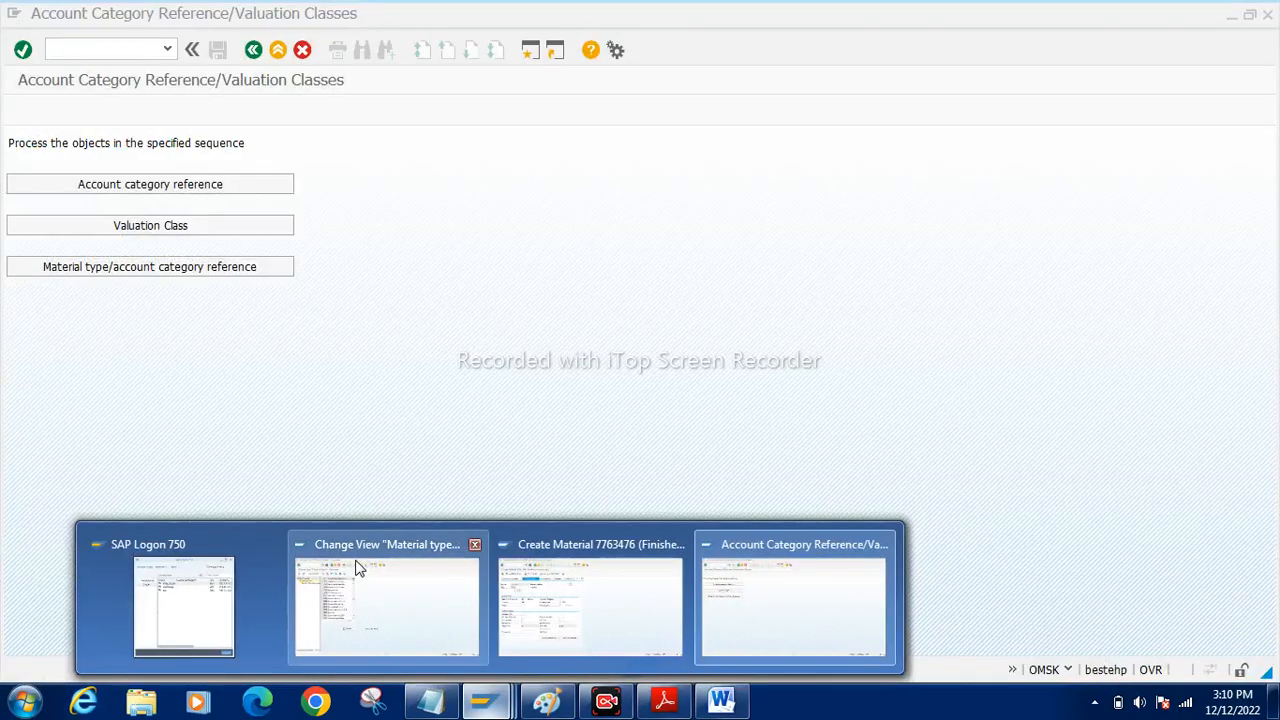
pyautogui.click(366, 577)
pyautogui.click(187, 163)
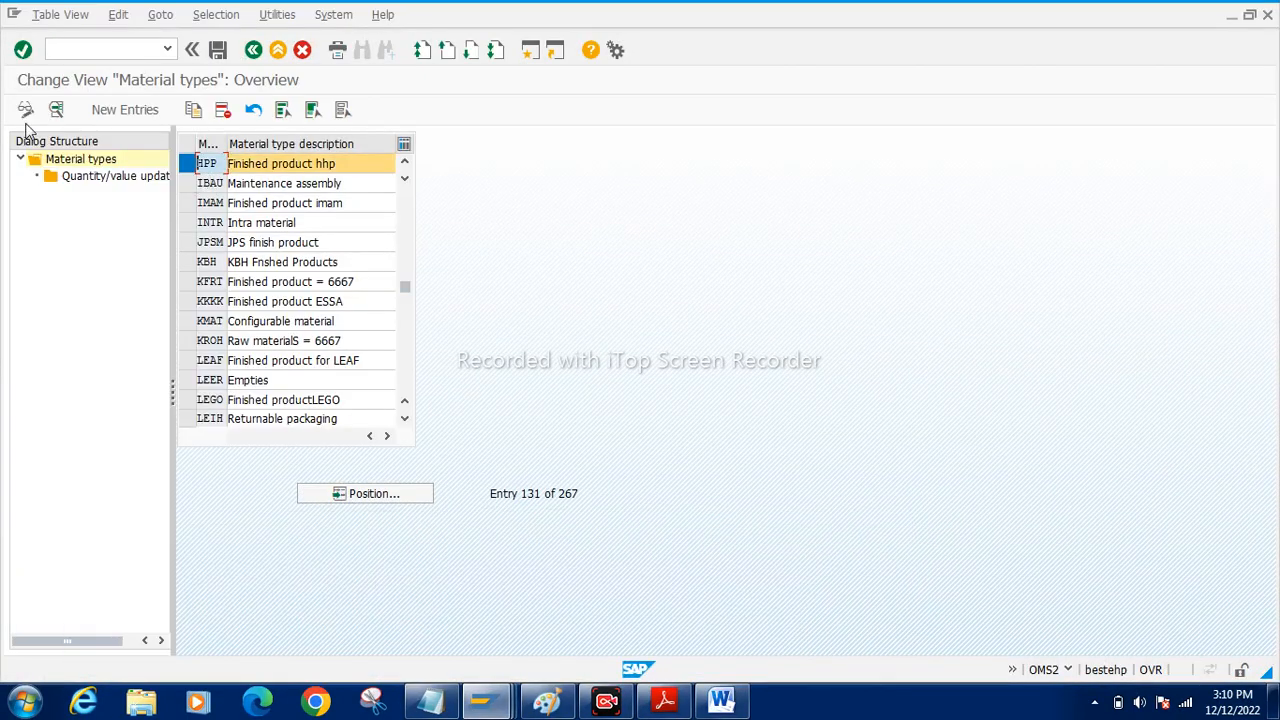
pyautogui.click(56, 110)
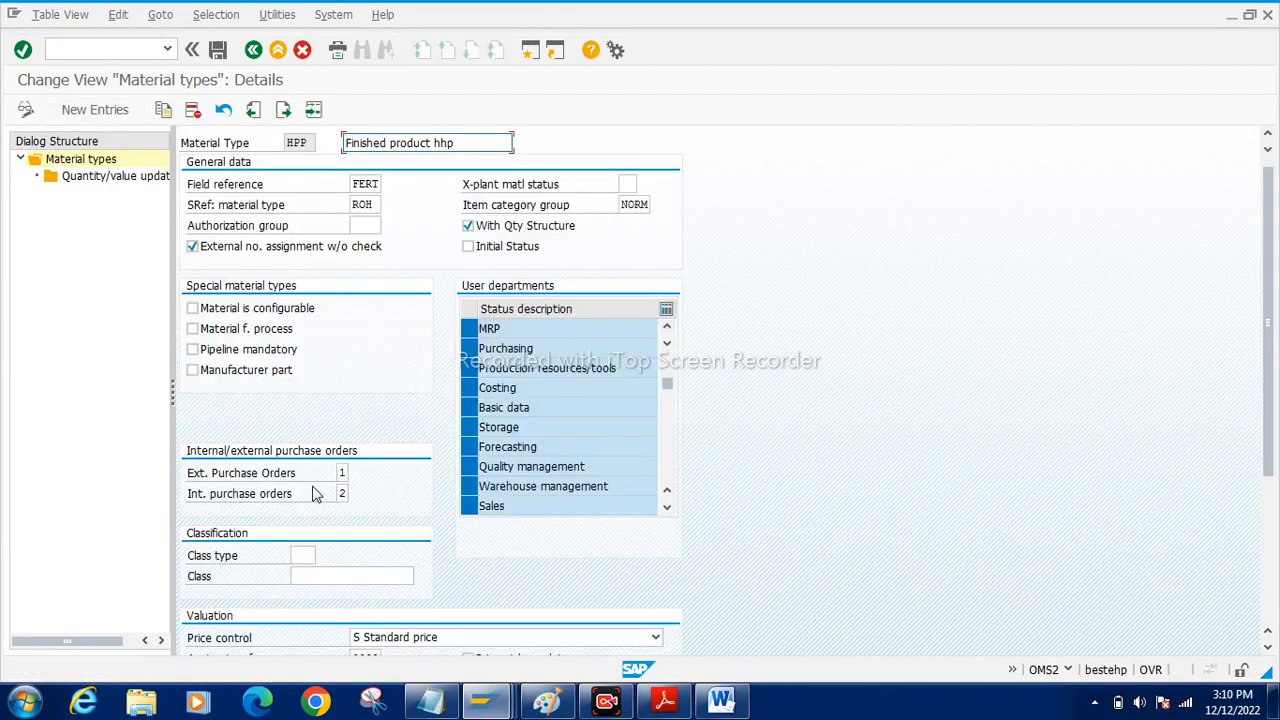
# Examine the account category reference of material type HPP and locate 0009 in its value list.
pyautogui.scroll(-4, 312, 493)
pyautogui.doubleClick(379, 419)
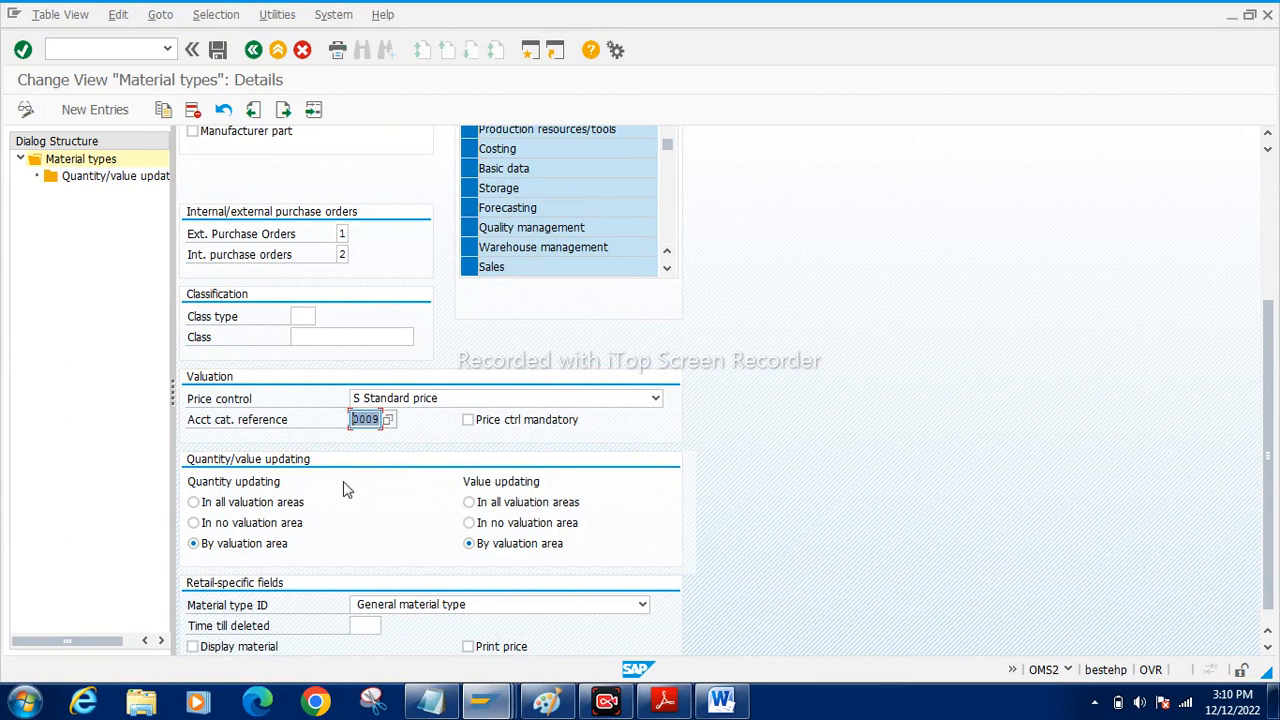
pyautogui.click(389, 421)
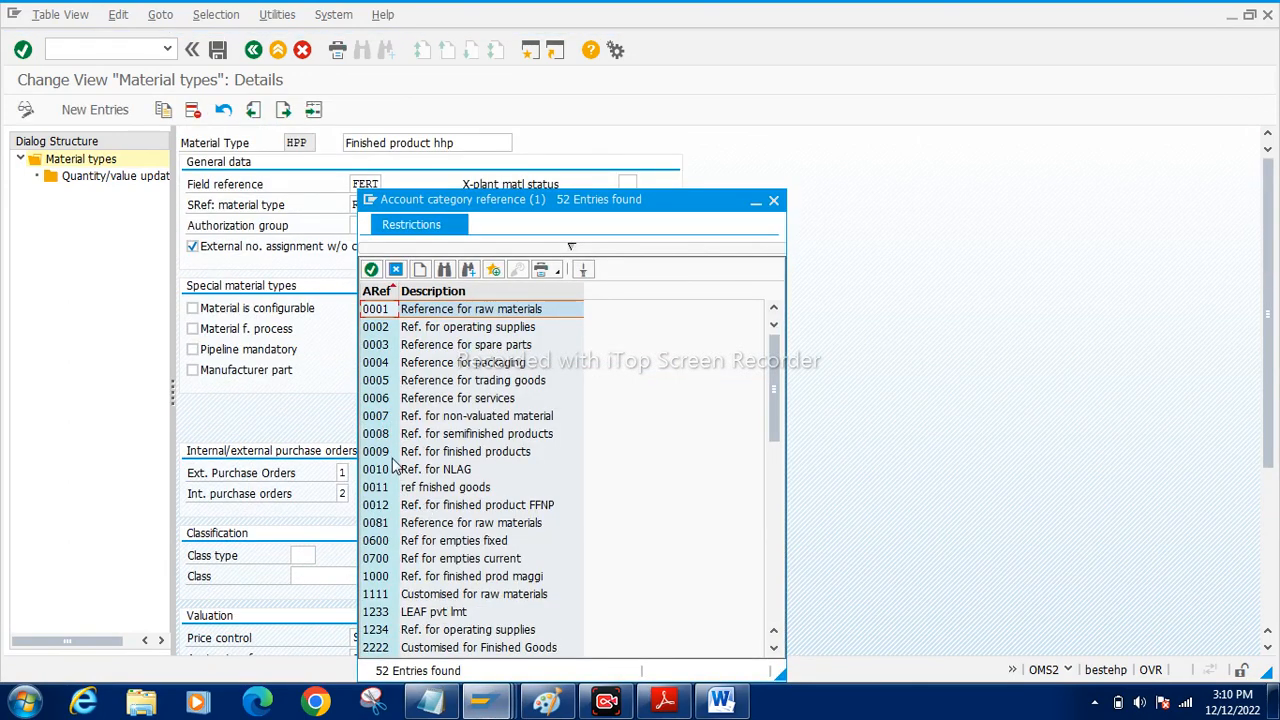
pyautogui.click(393, 453)
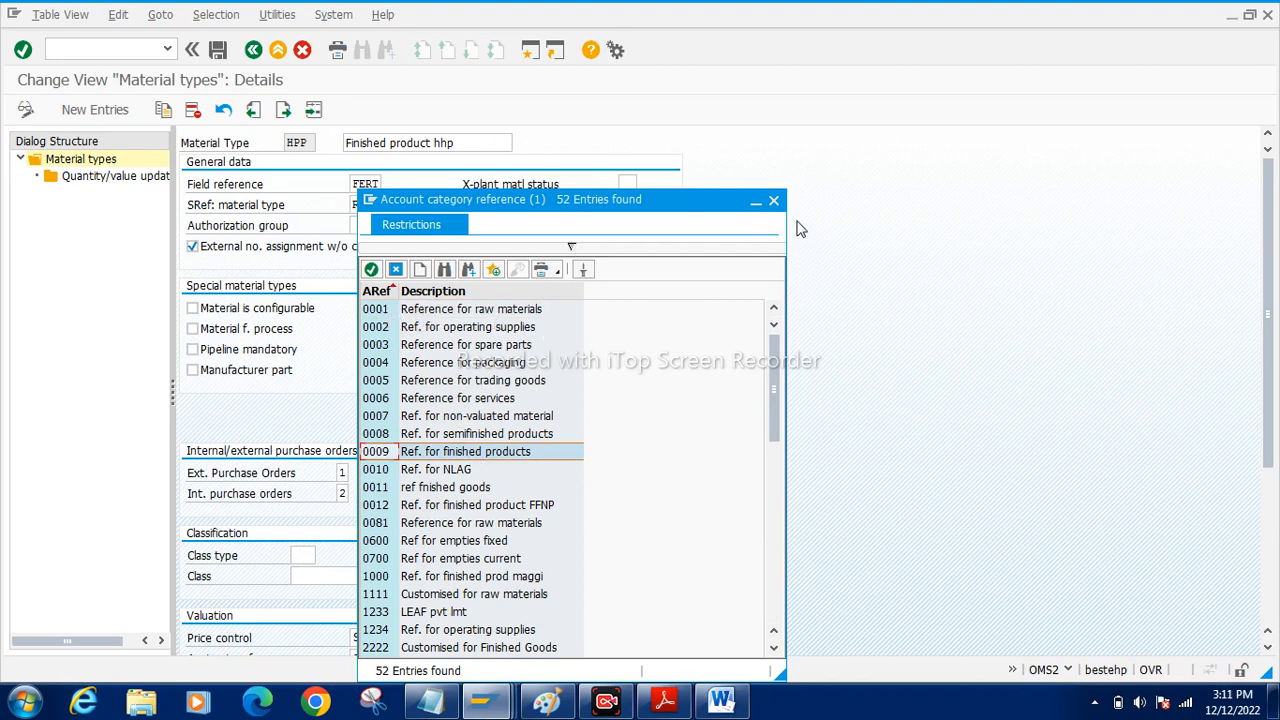
pyautogui.click(774, 201)
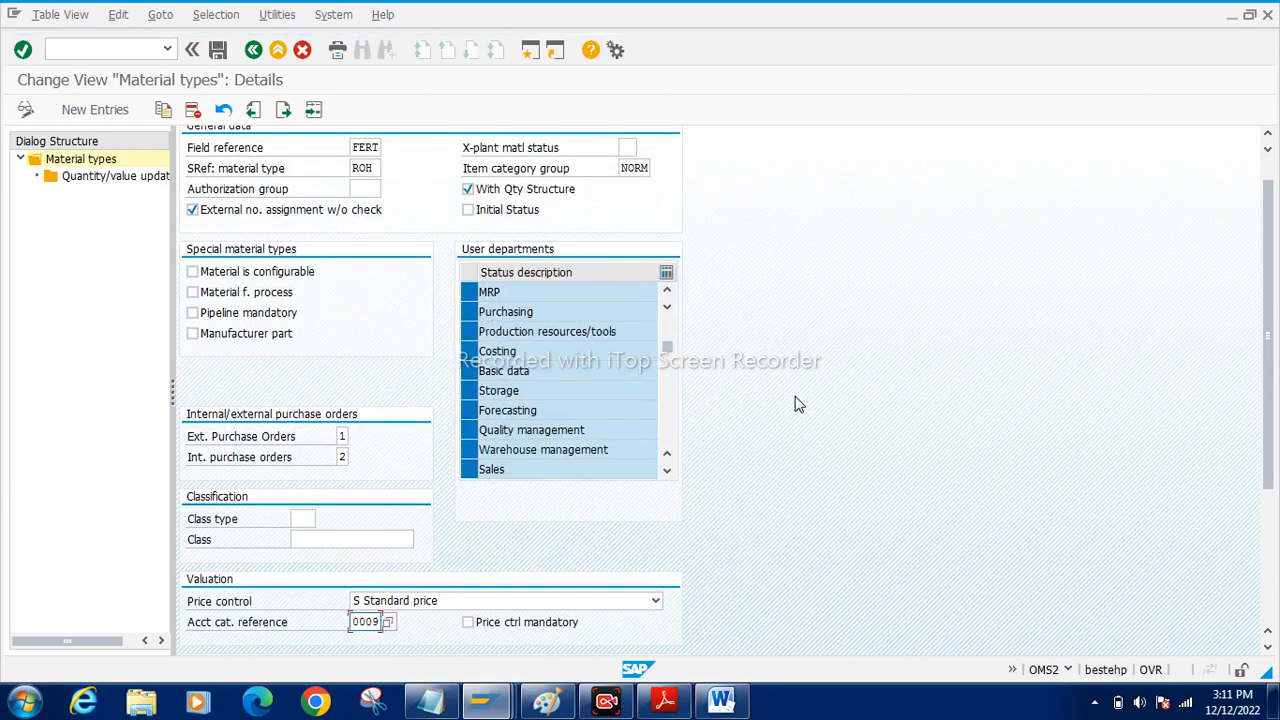
# Switch to the OMSK session, locate reference 0009 in the account category reference table and leave the table.
pyautogui.click(488, 701)
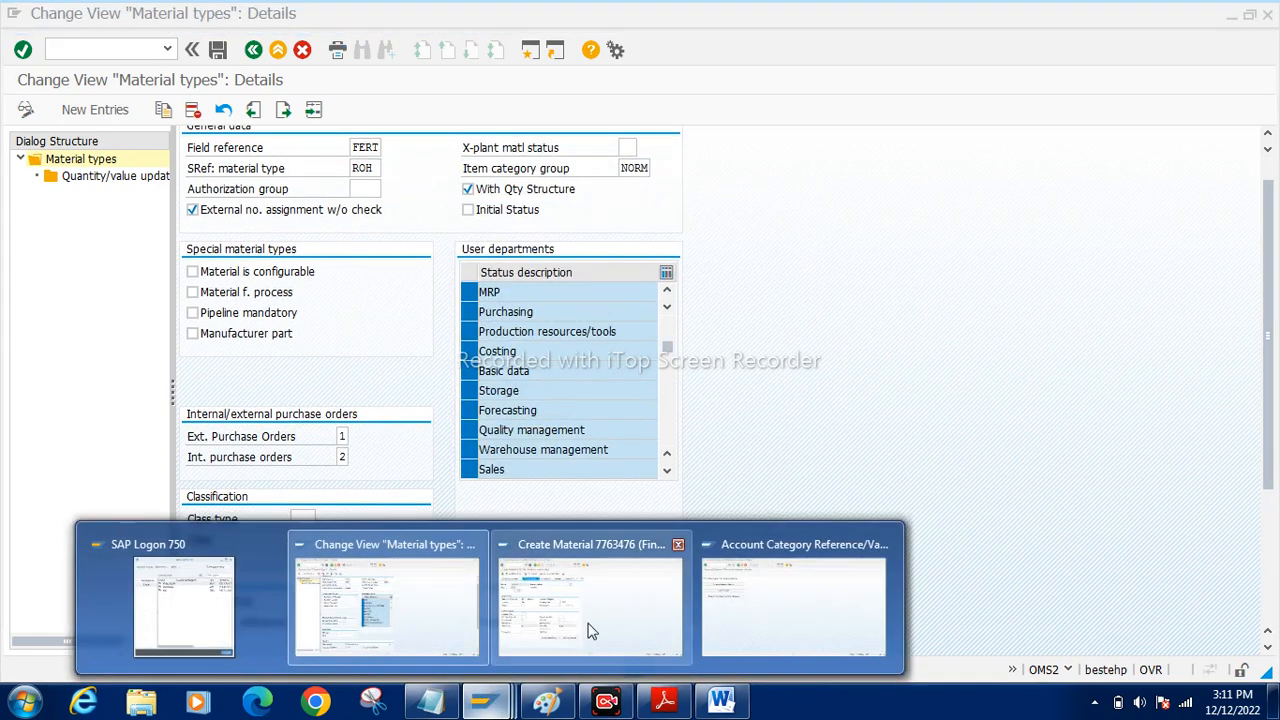
pyautogui.click(790, 600)
pyautogui.click(122, 186)
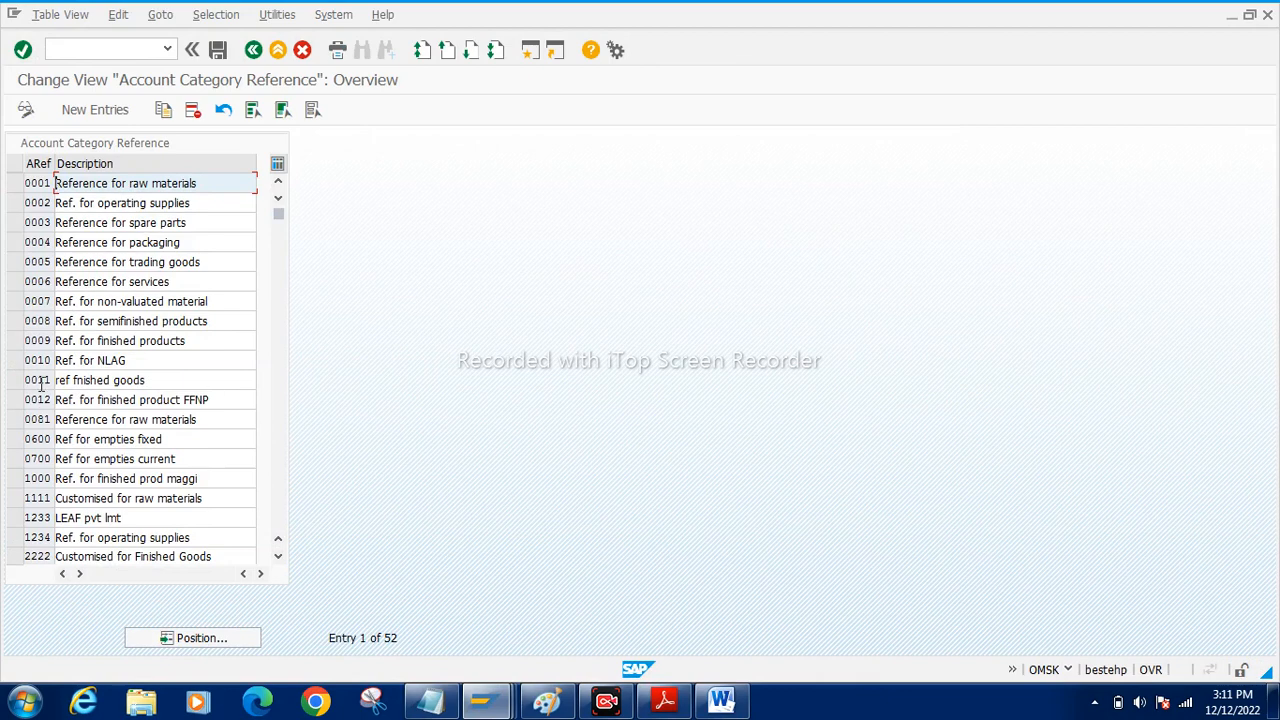
pyautogui.click(253, 50)
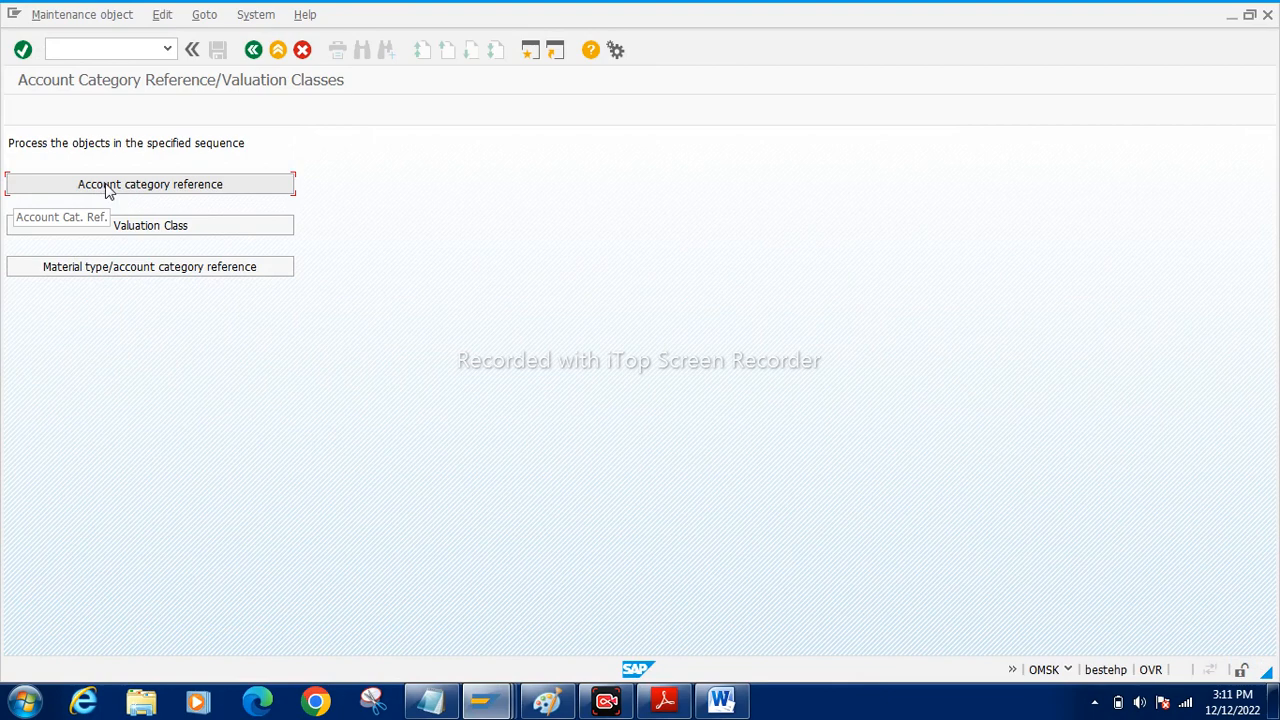
pyautogui.click(109, 190)
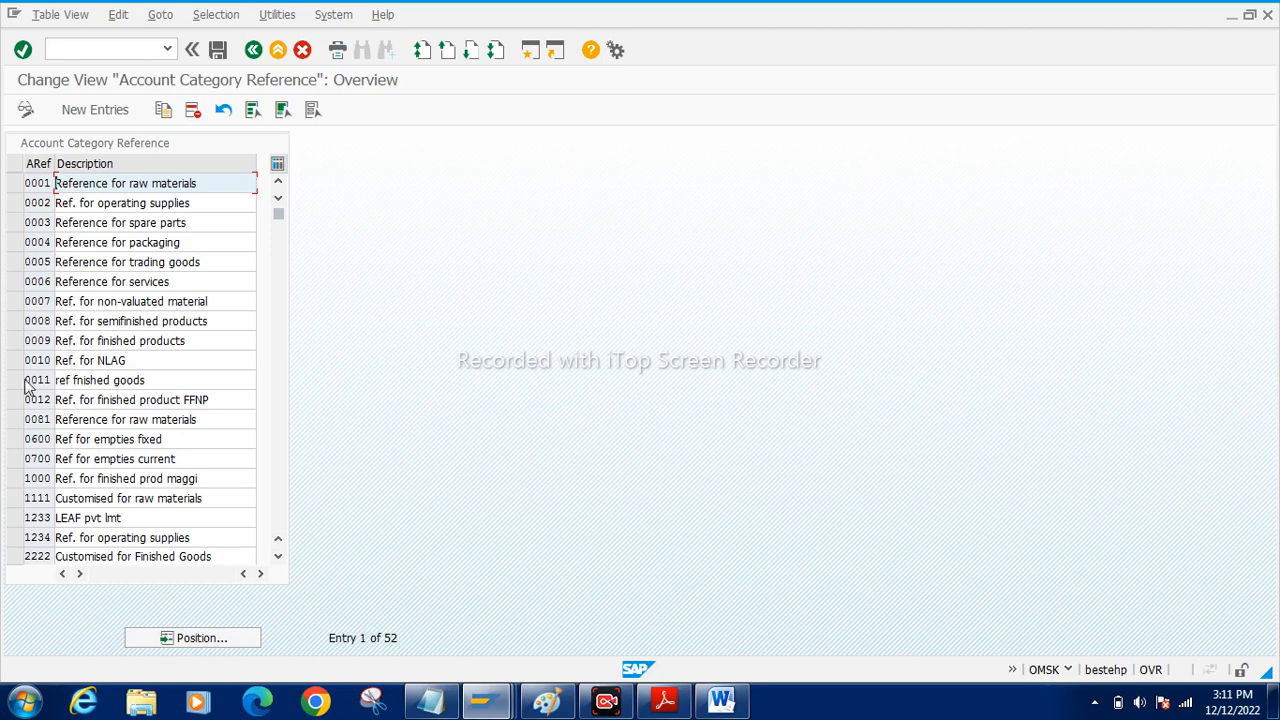
pyautogui.click(20, 340)
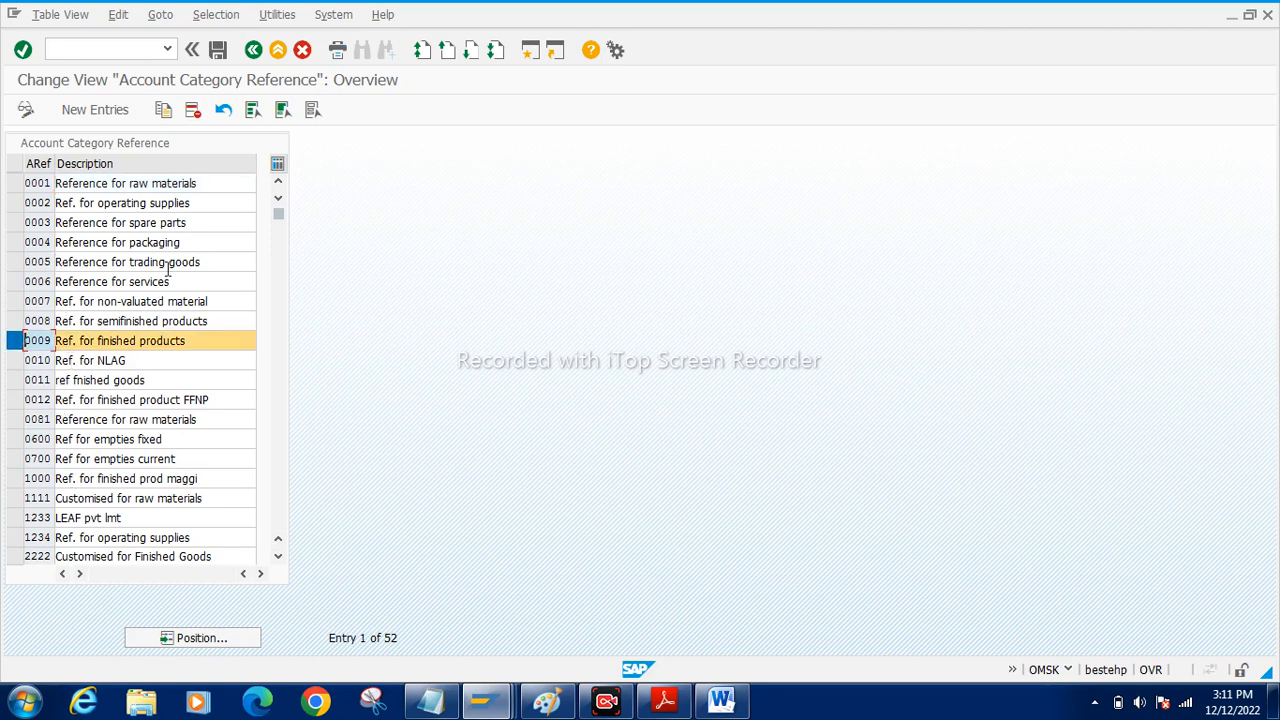
pyautogui.click(253, 49)
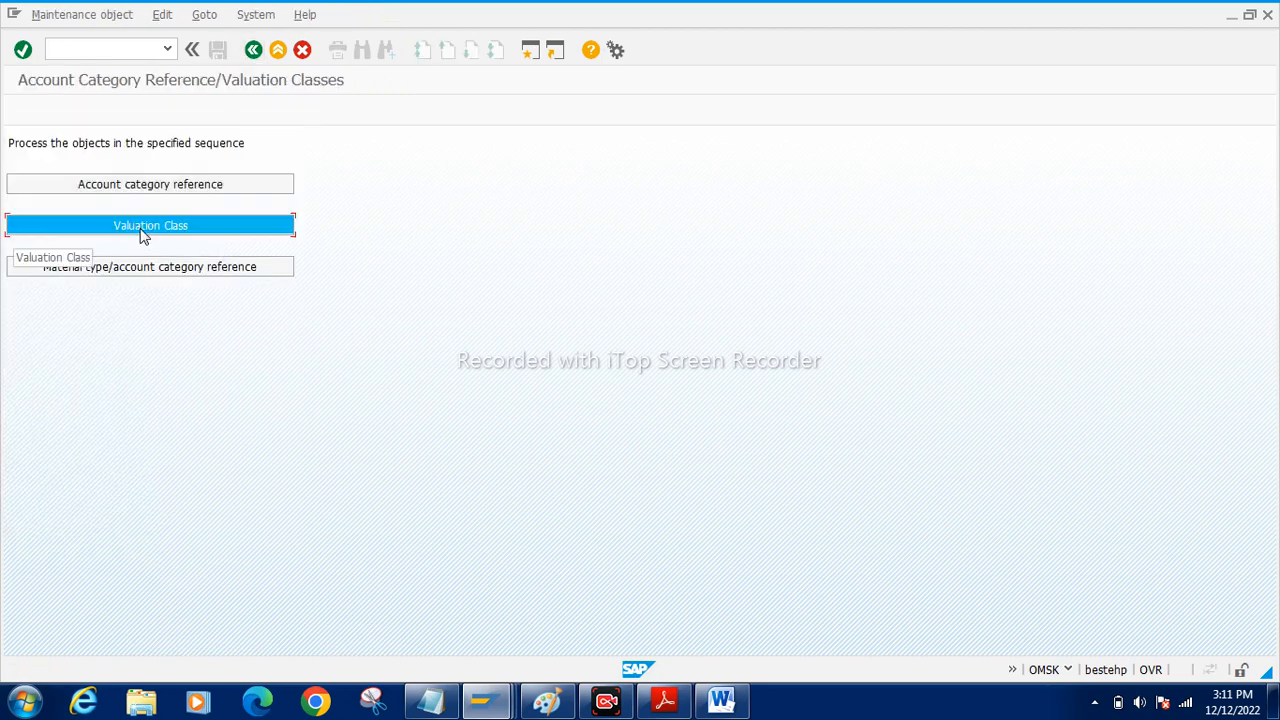
# Open the valuation classes table and examine class 1100, Finished products LEGO, and its account category reference 0009.
pyautogui.click(143, 230)
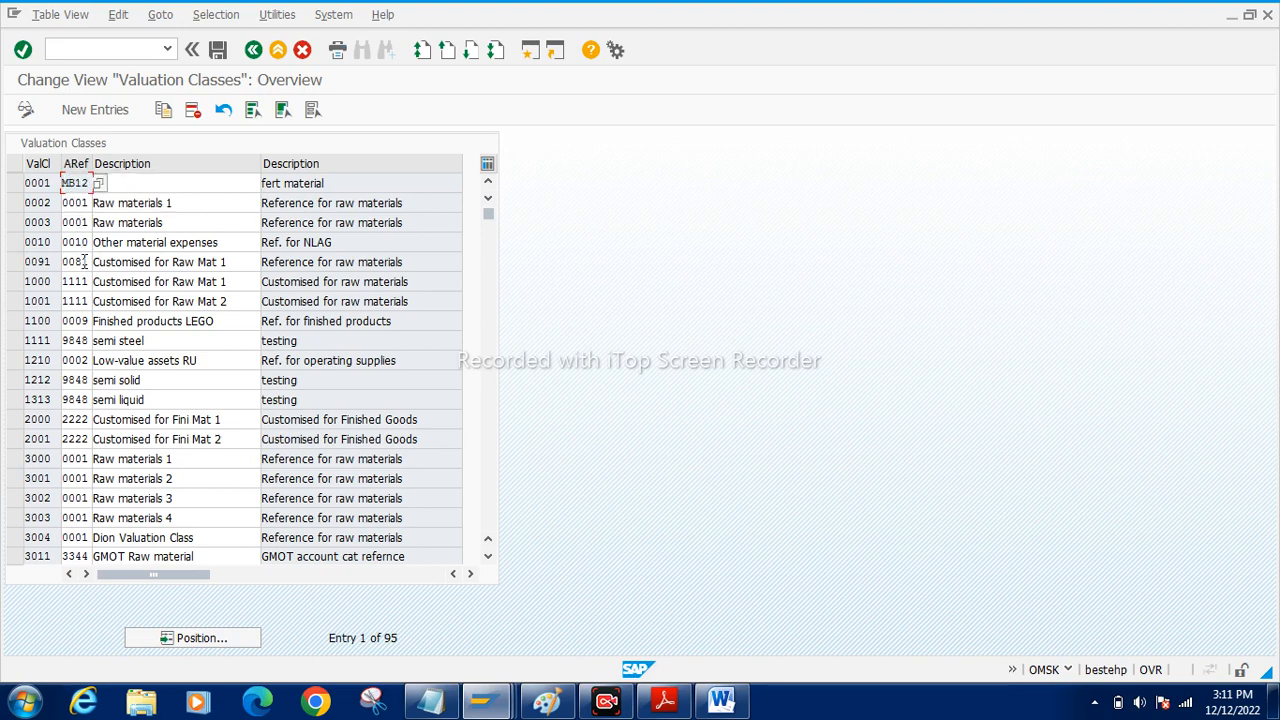
pyautogui.moveTo(90, 320); pyautogui.dragTo(60, 321)
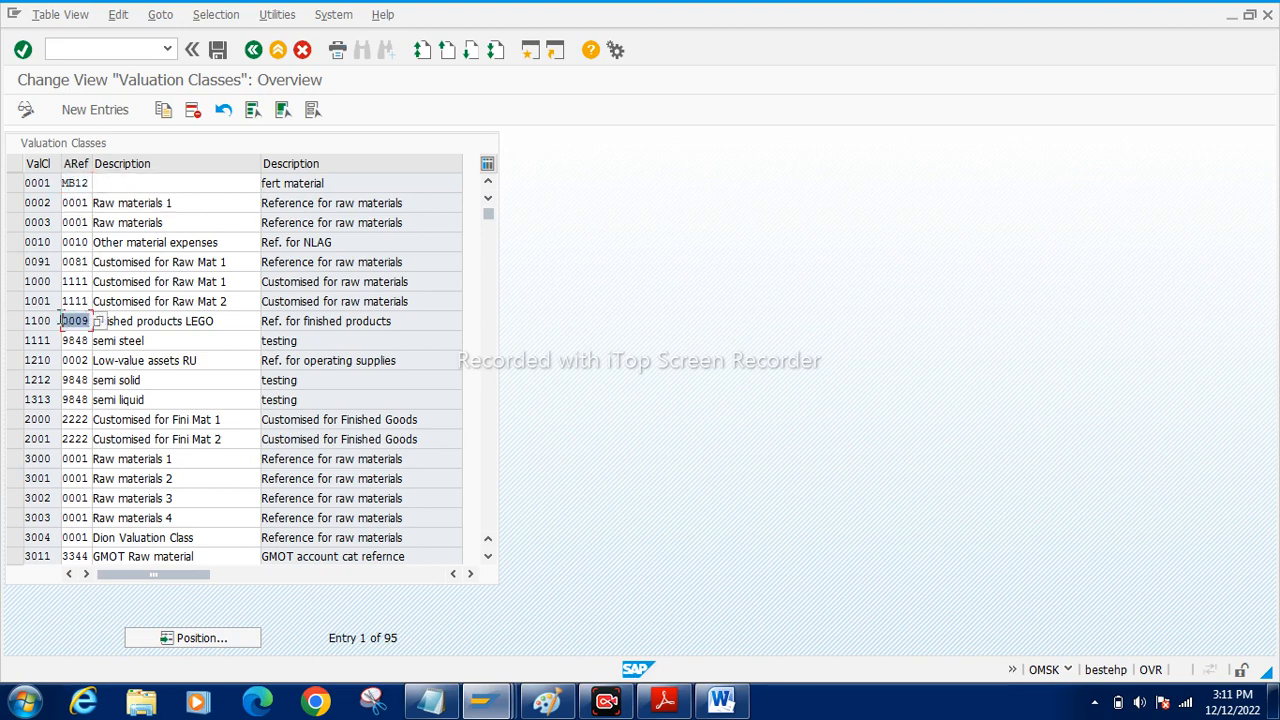
pyautogui.moveTo(218, 316); pyautogui.dragTo(36, 320)
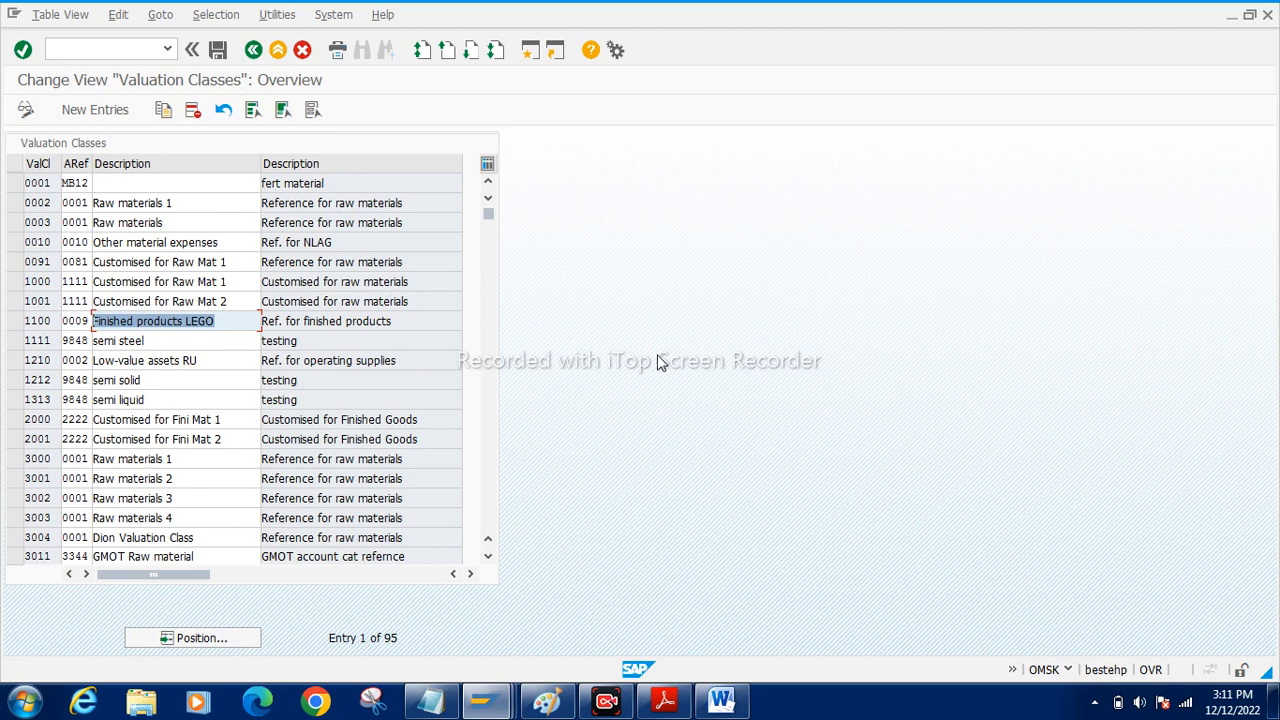
# Switch to the Paint diagram and add the text "material type" below the ACCOUNT CAT REFERENCE box.
pyautogui.click(548, 703)
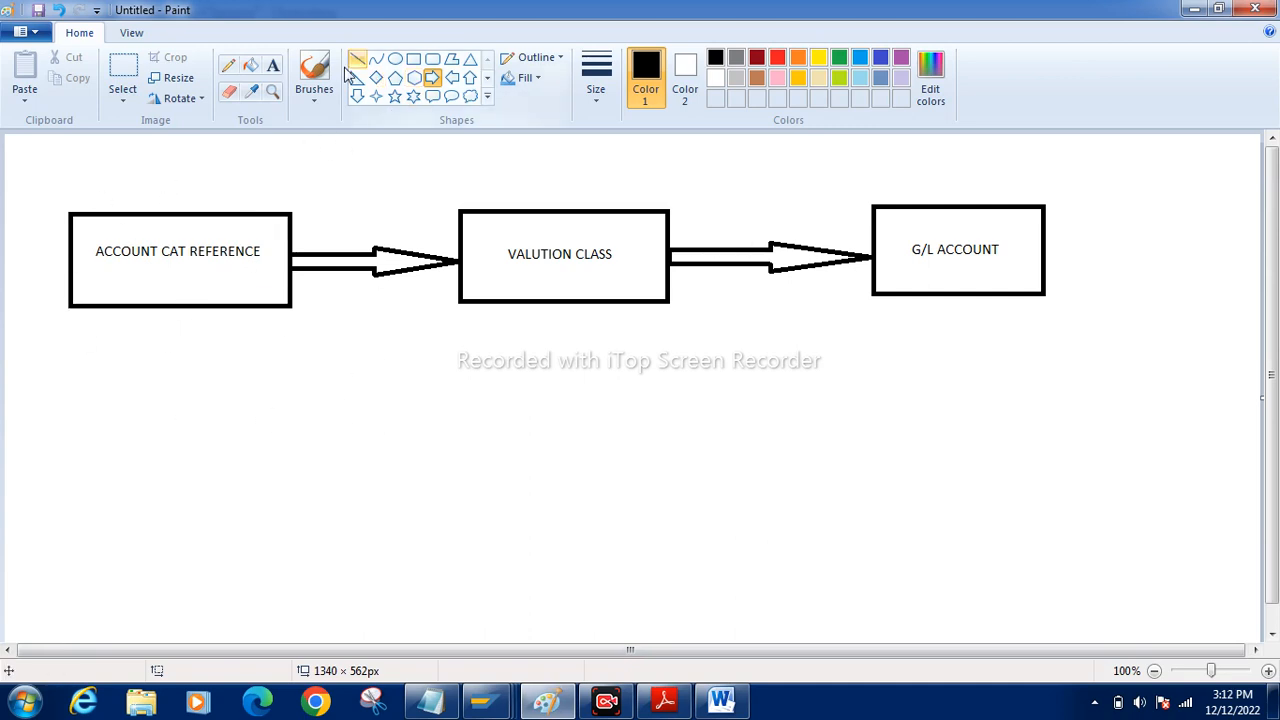
pyautogui.click(272, 65)
pyautogui.click(97, 378)
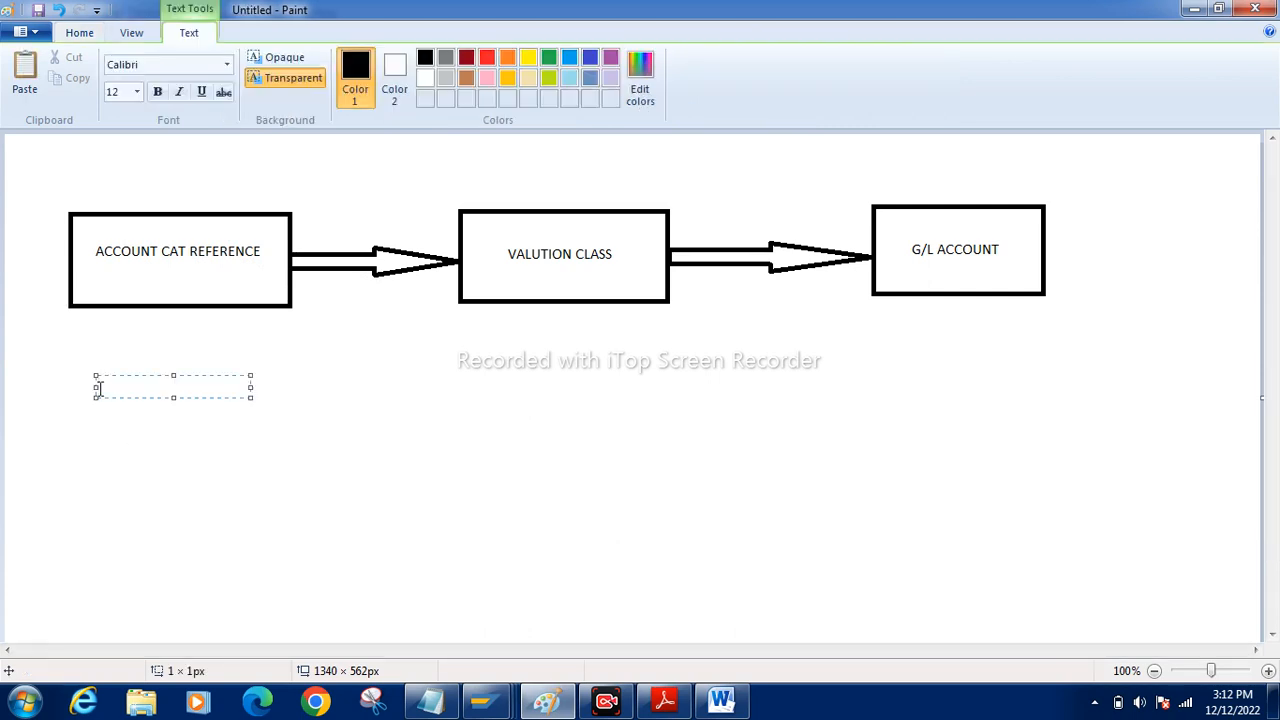
pyautogui.write('material type')
pyautogui.click(180, 549)
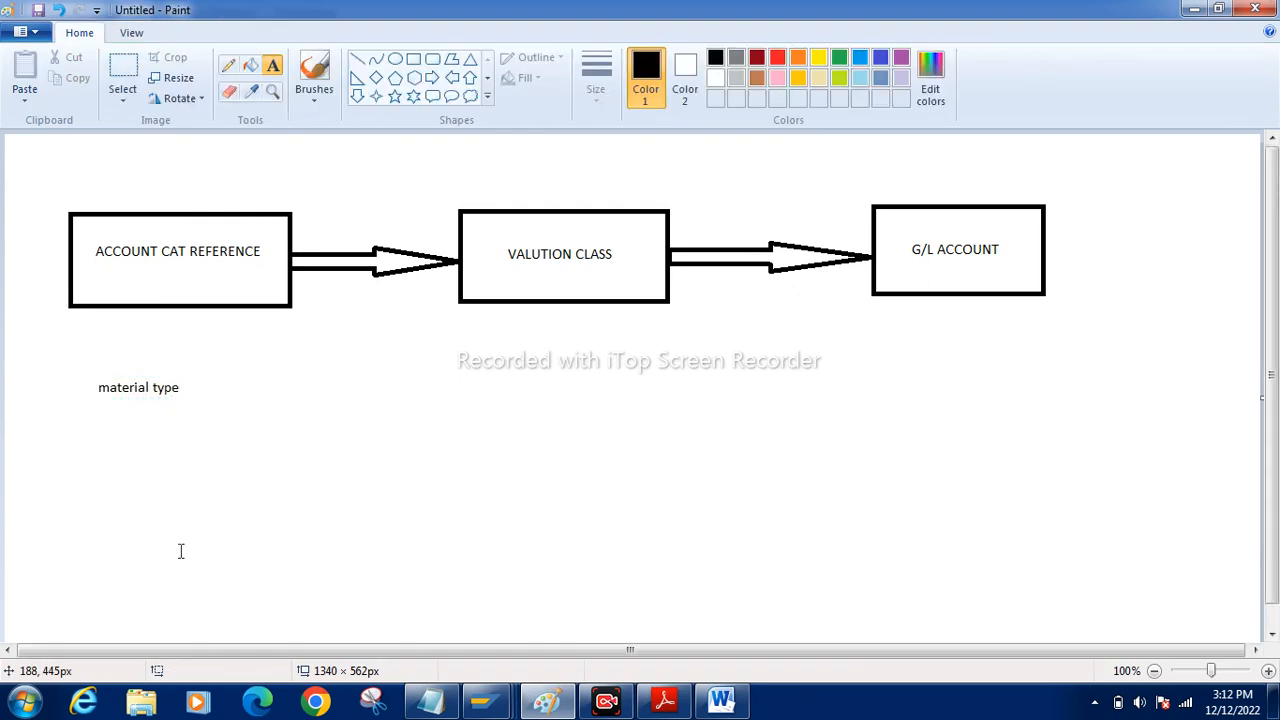
pyautogui.click(432, 77)
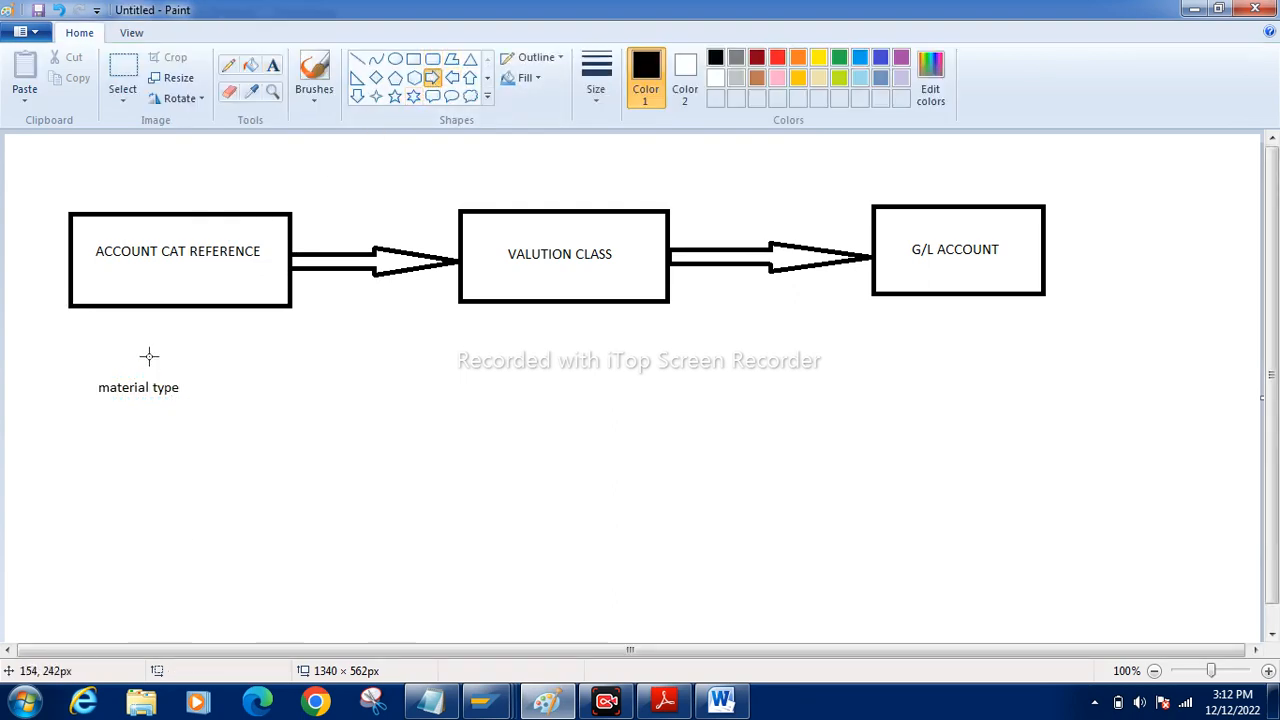
pyautogui.moveTo(152, 374); pyautogui.dragTo(168, 306)
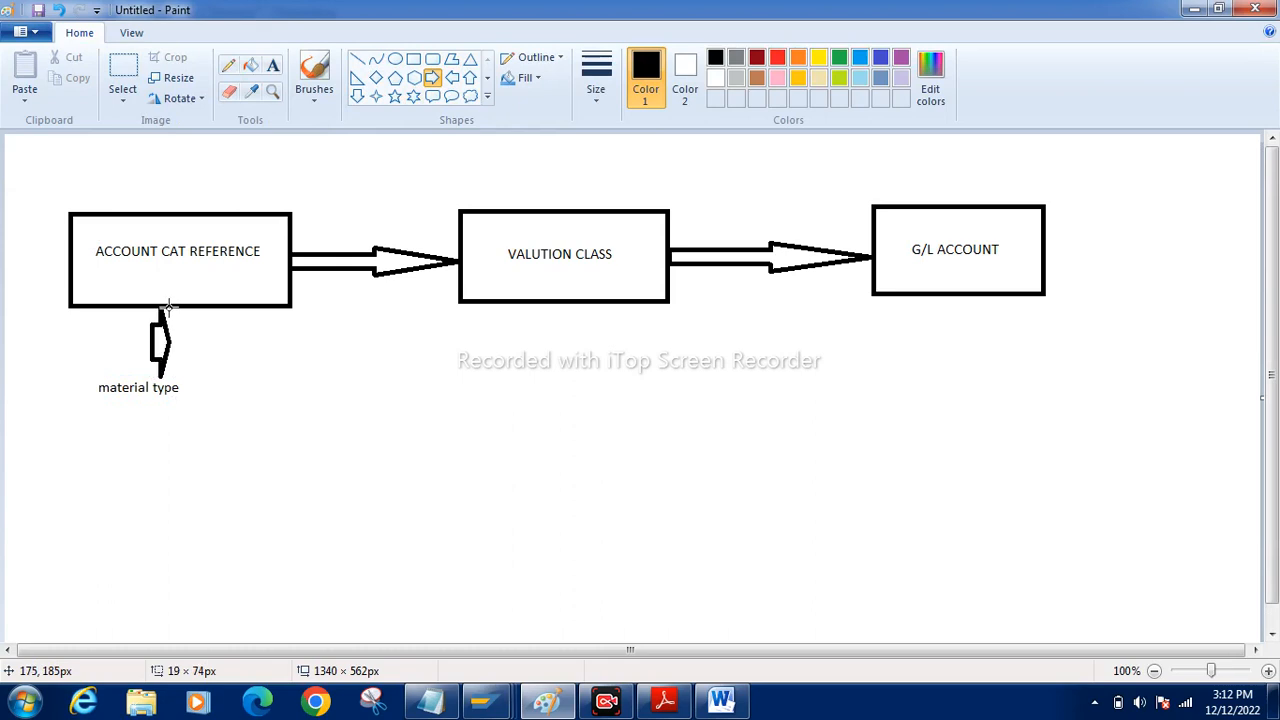
pyautogui.hotkey('ctrl', 'z')
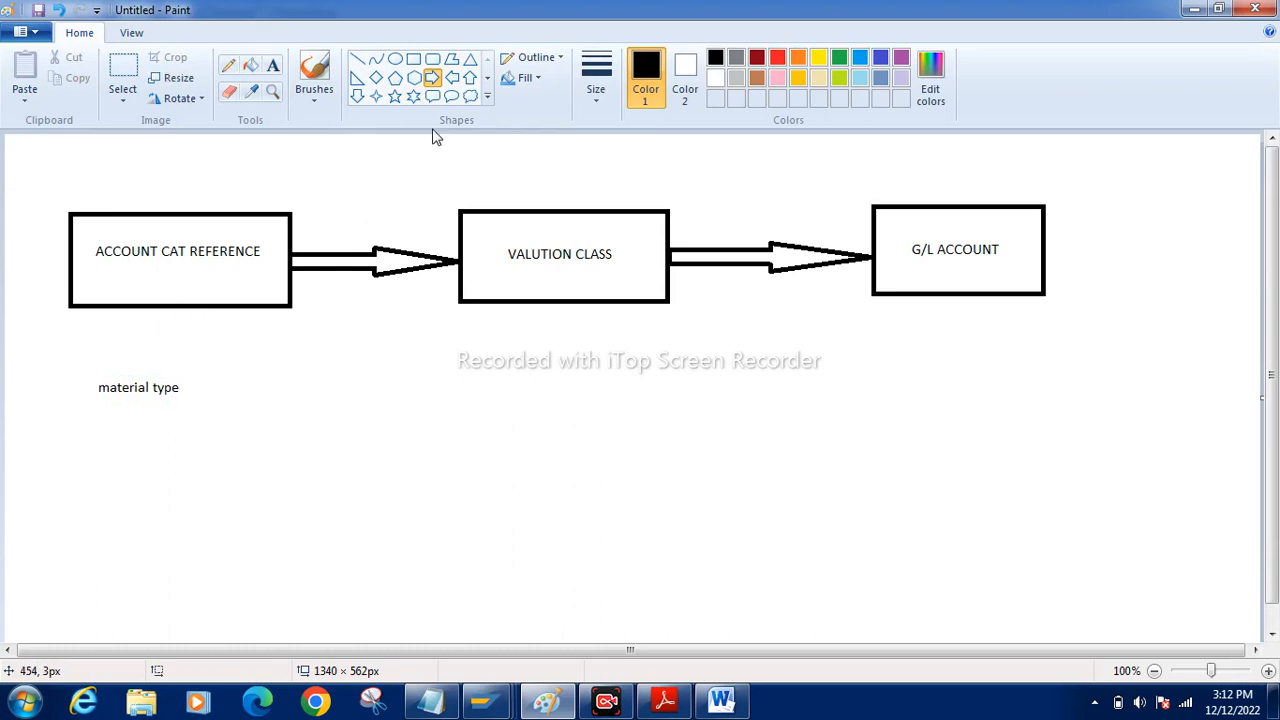
# Draw an upward block arrow from the "material type" text to the ACCOUNT CAT REFERENCE box.
pyautogui.click(469, 80)
pyautogui.moveTo(134, 380); pyautogui.dragTo(164, 305)
pyautogui.click(237, 351)
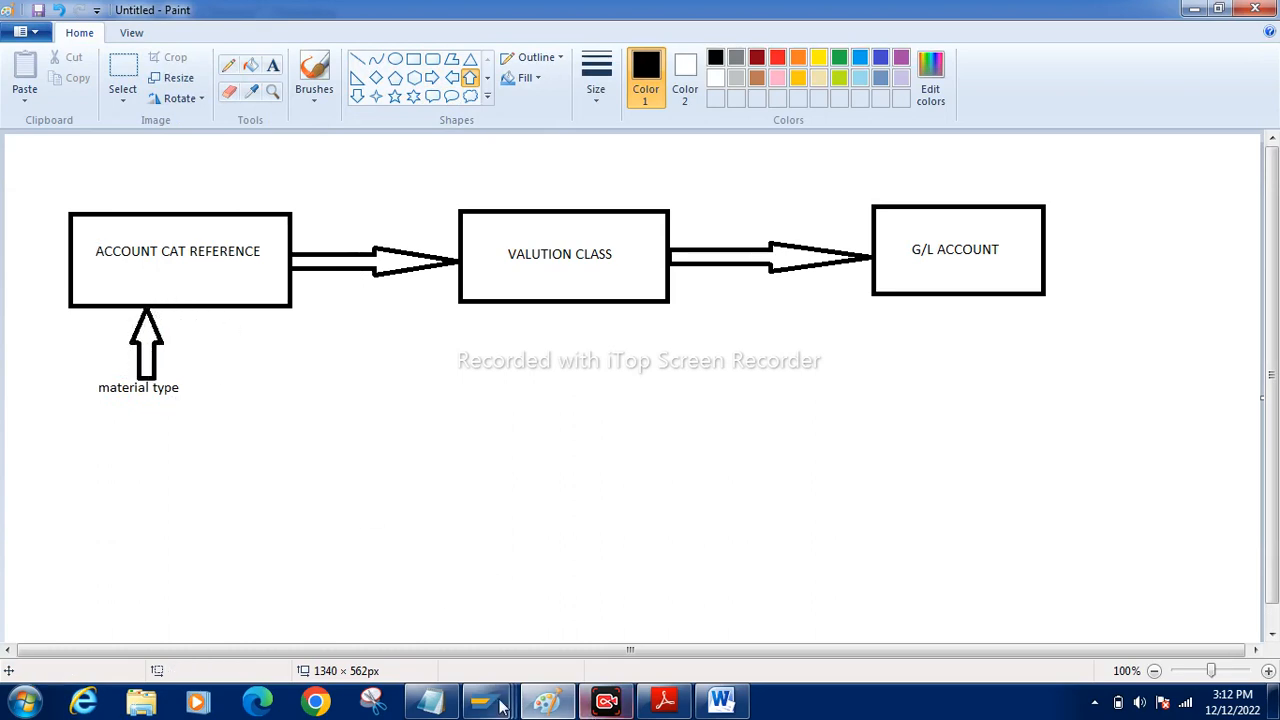
# Switch to the SAP material types session, examine the account category reference in the Valuation section, and return to the Paint diagram.
pyautogui.moveTo(517, 685)
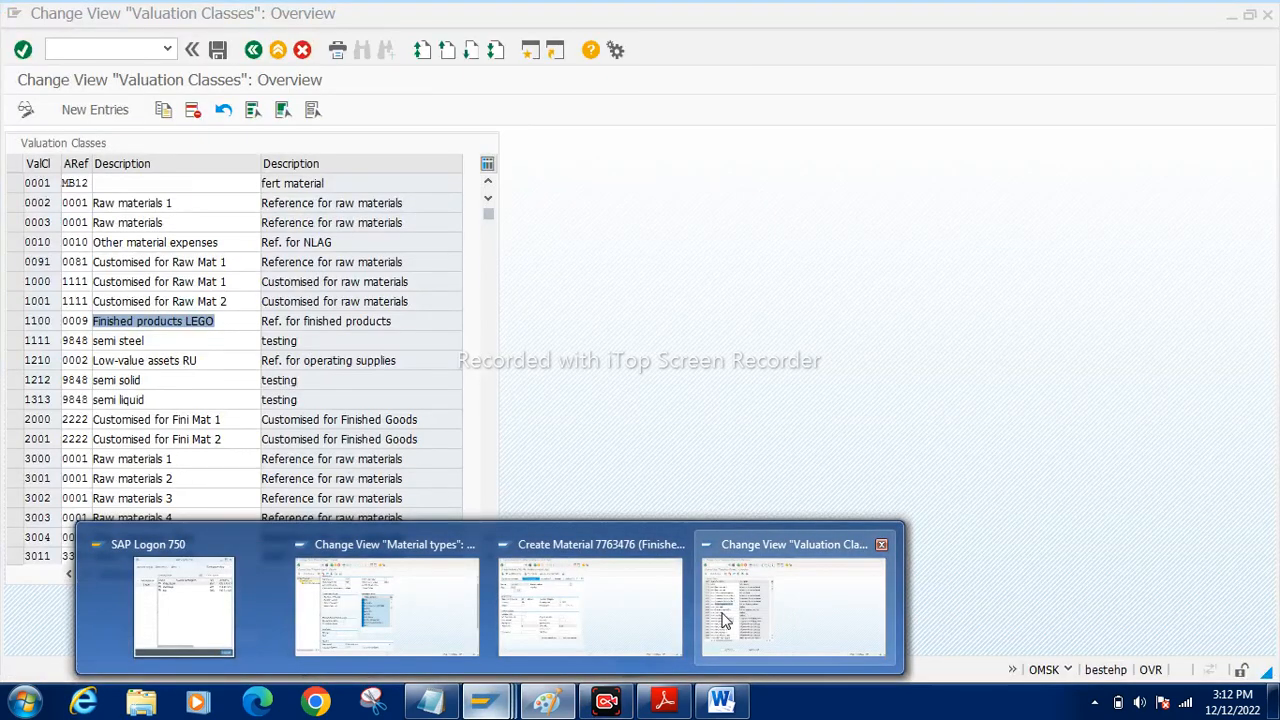
pyautogui.moveTo(614, 608)
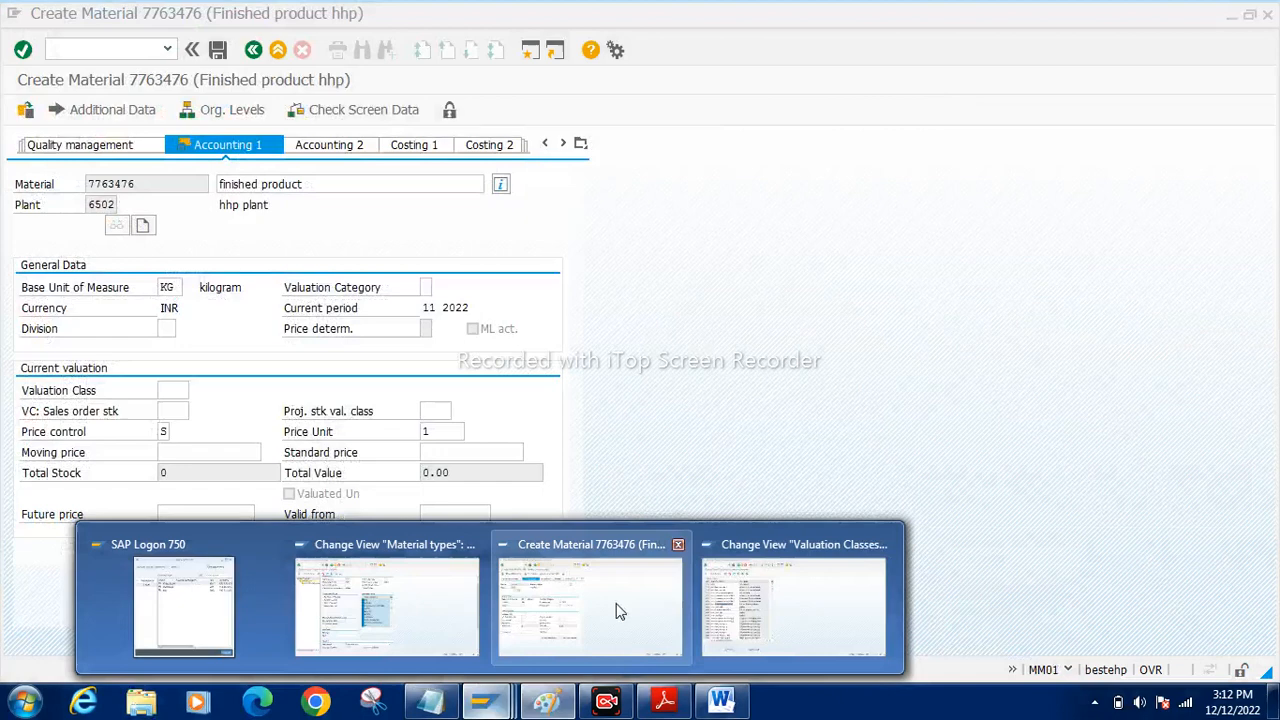
pyautogui.moveTo(452, 606)
pyautogui.click(452, 603)
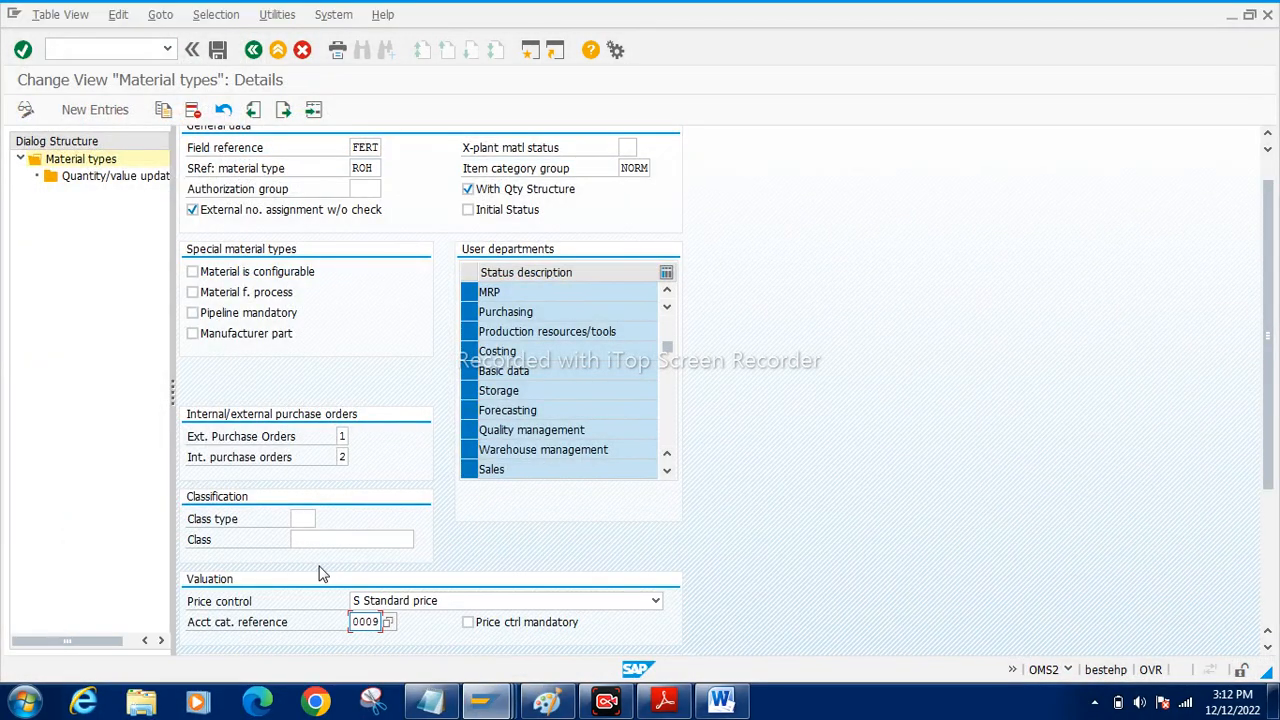
pyautogui.scroll(-1, 322, 574)
pyautogui.doubleClick(352, 594)
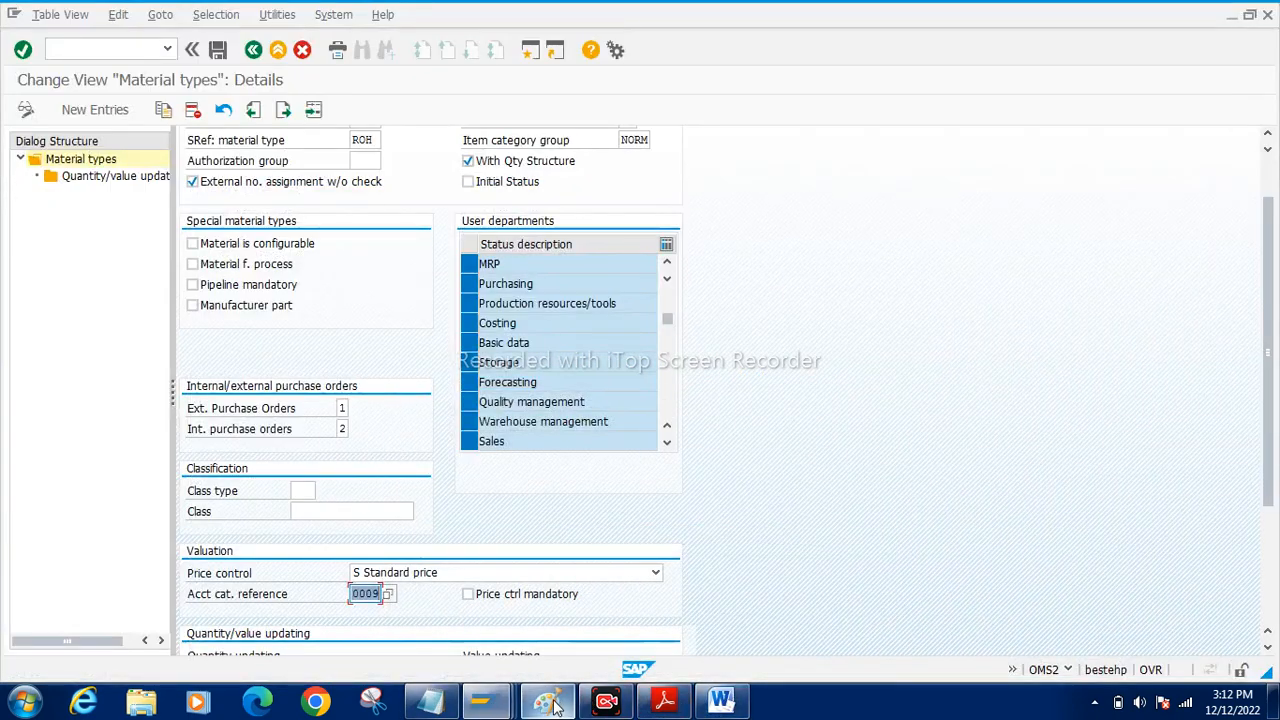
pyautogui.click(552, 704)
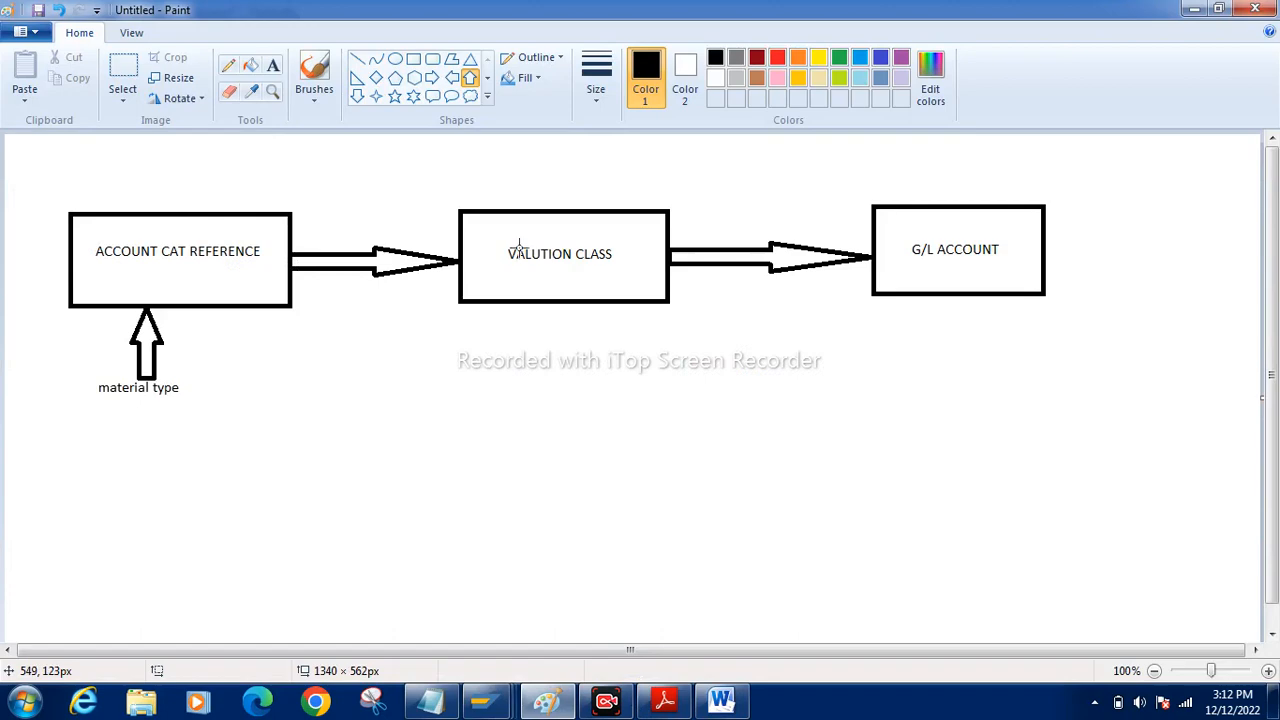
# Switch to the SAP valuation classes session and examine the account category reference 0009 and valuation class 1100 of Finished products LEGO.
pyautogui.moveTo(478, 704)
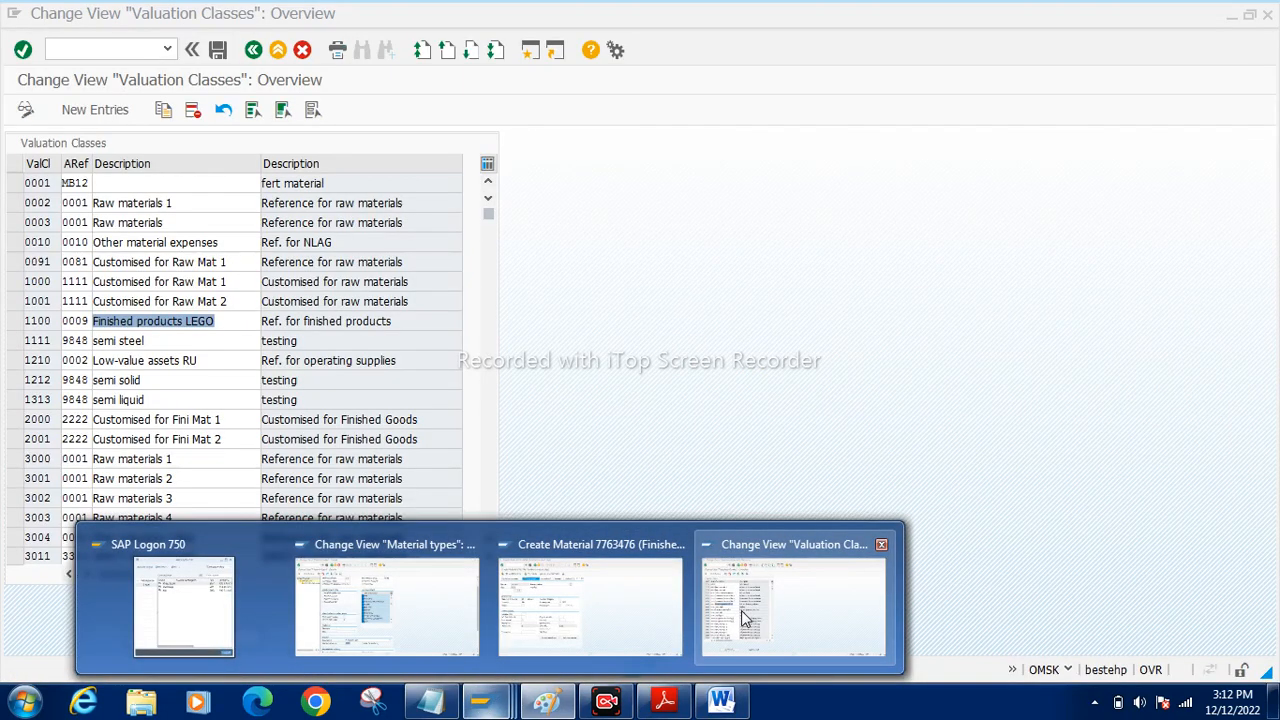
pyautogui.moveTo(580, 623)
pyautogui.click(860, 594)
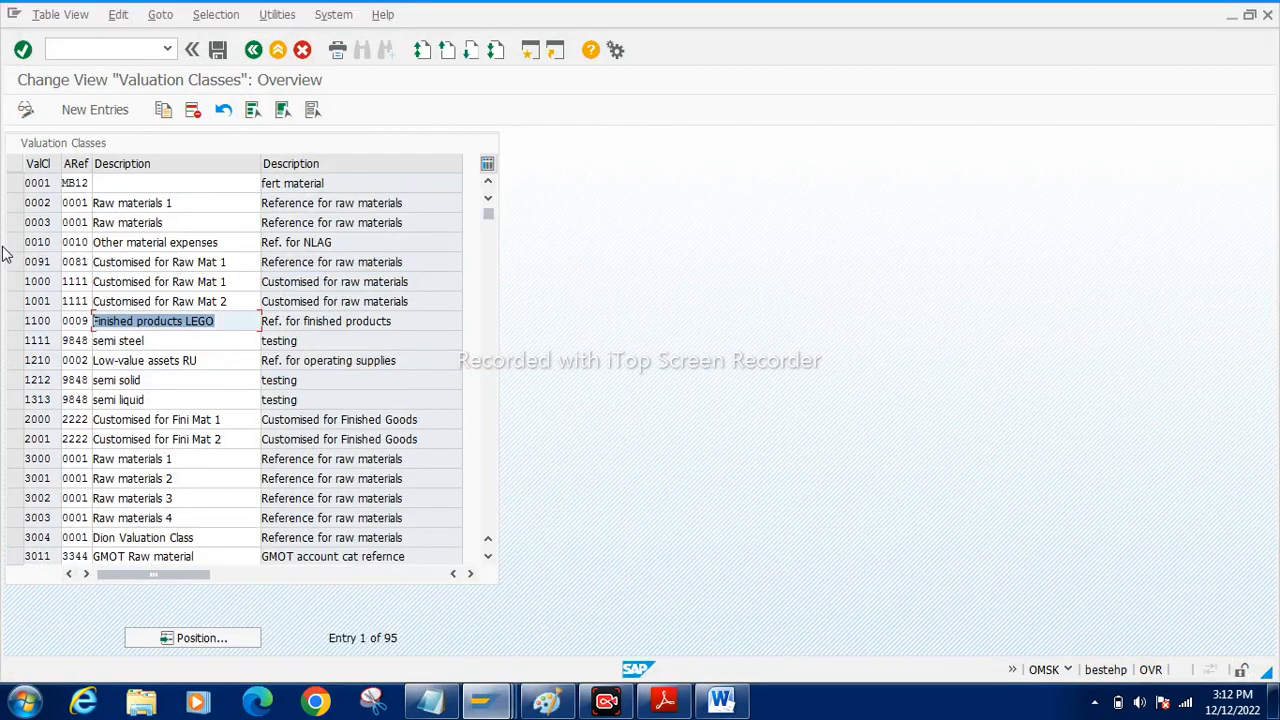
pyautogui.doubleClick(66, 320)
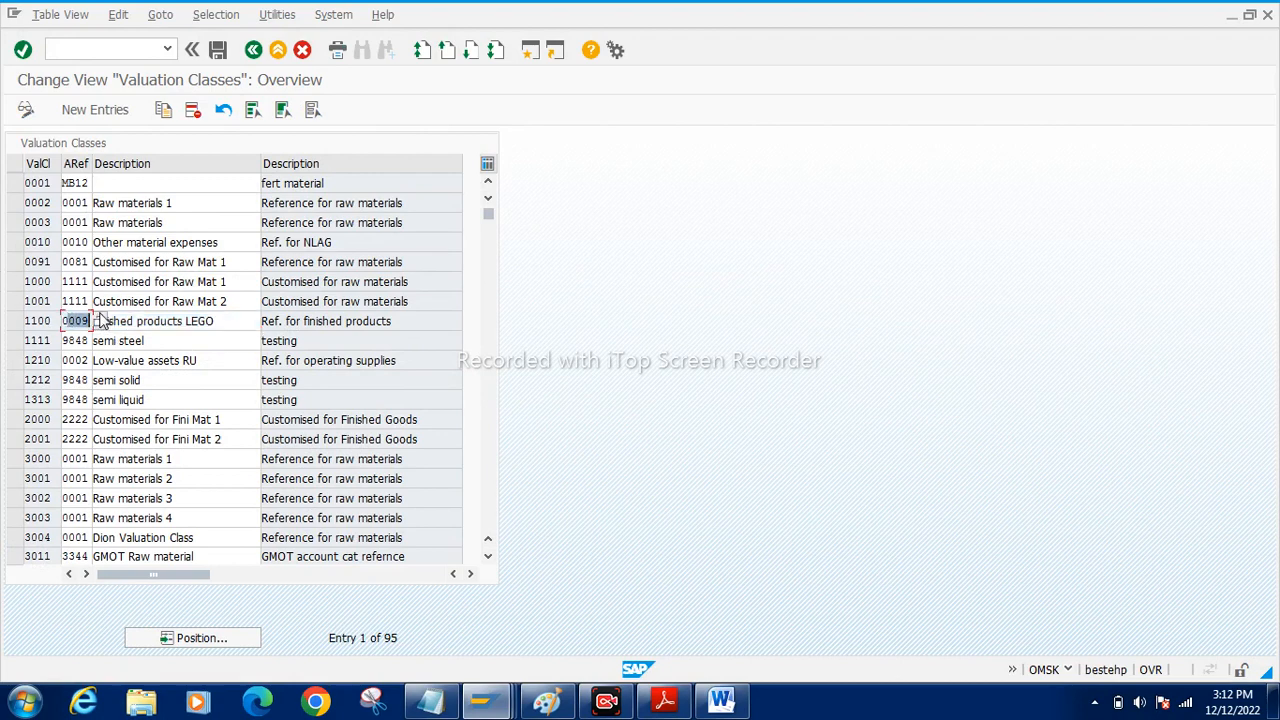
pyautogui.doubleClick(29, 320)
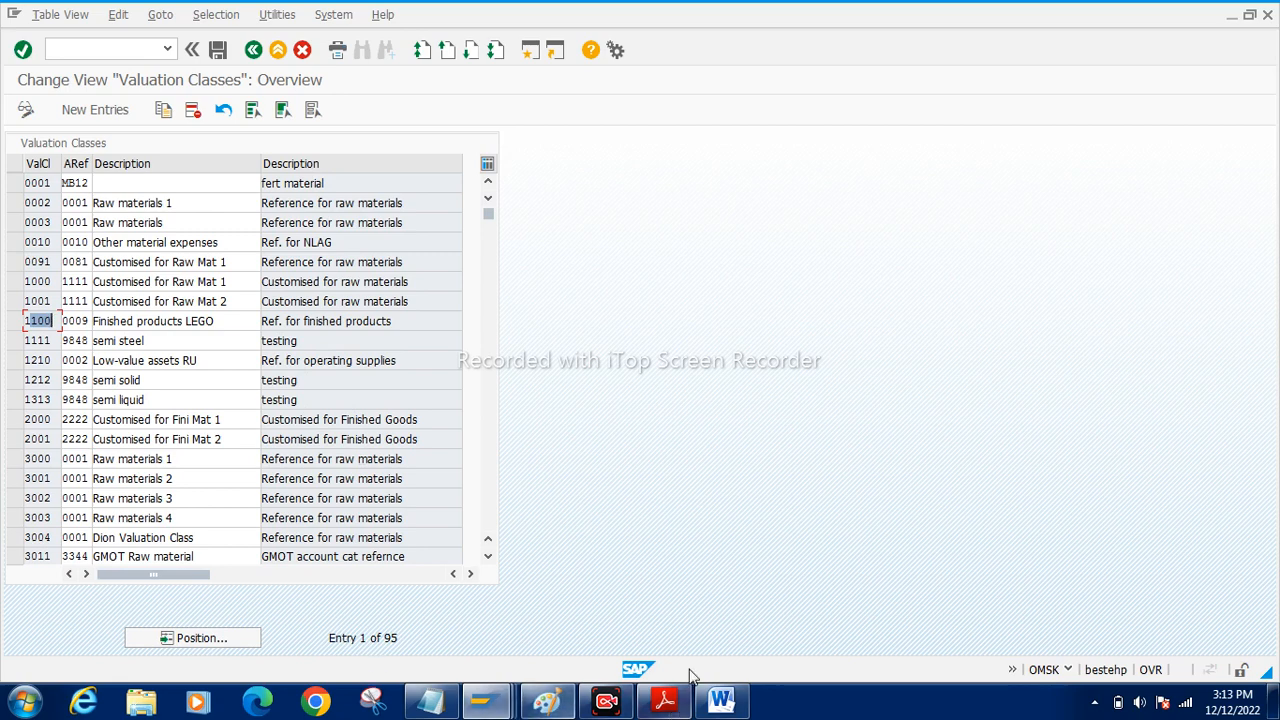
# Switch to the Paint diagram and add the text "oms2" below "material type".
pyautogui.click(546, 700)
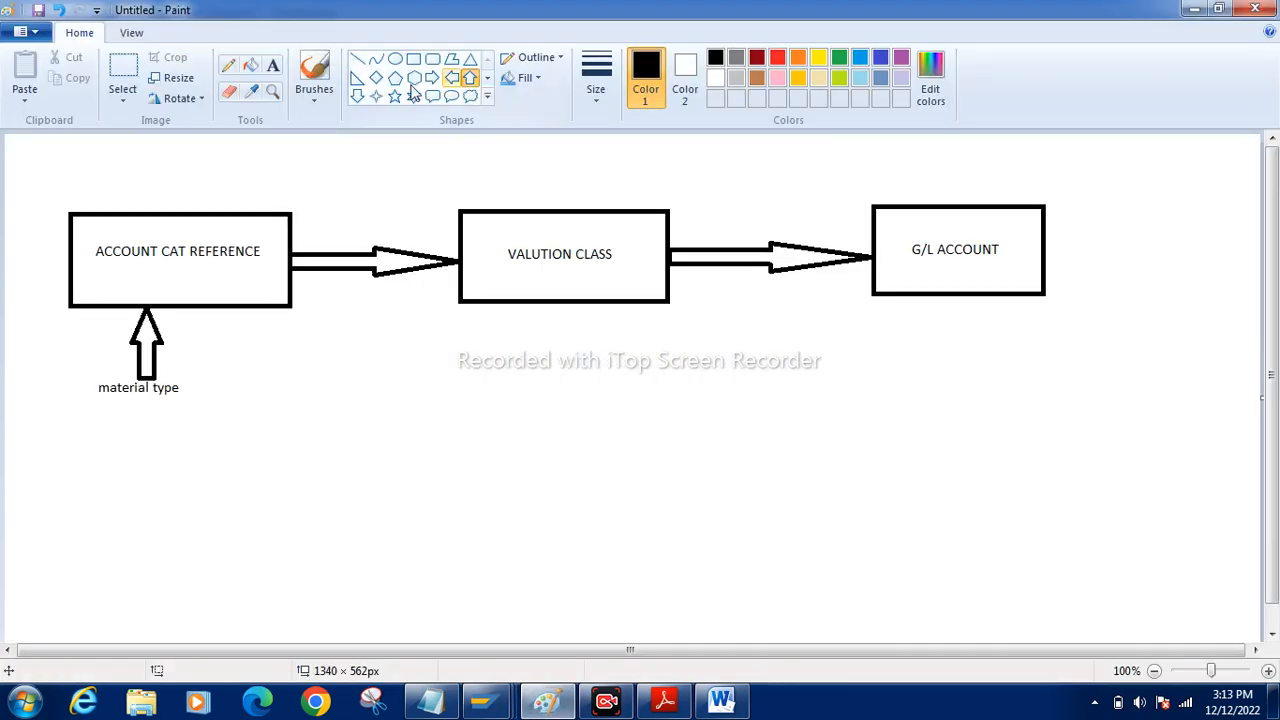
pyautogui.click(272, 66)
pyautogui.click(144, 418)
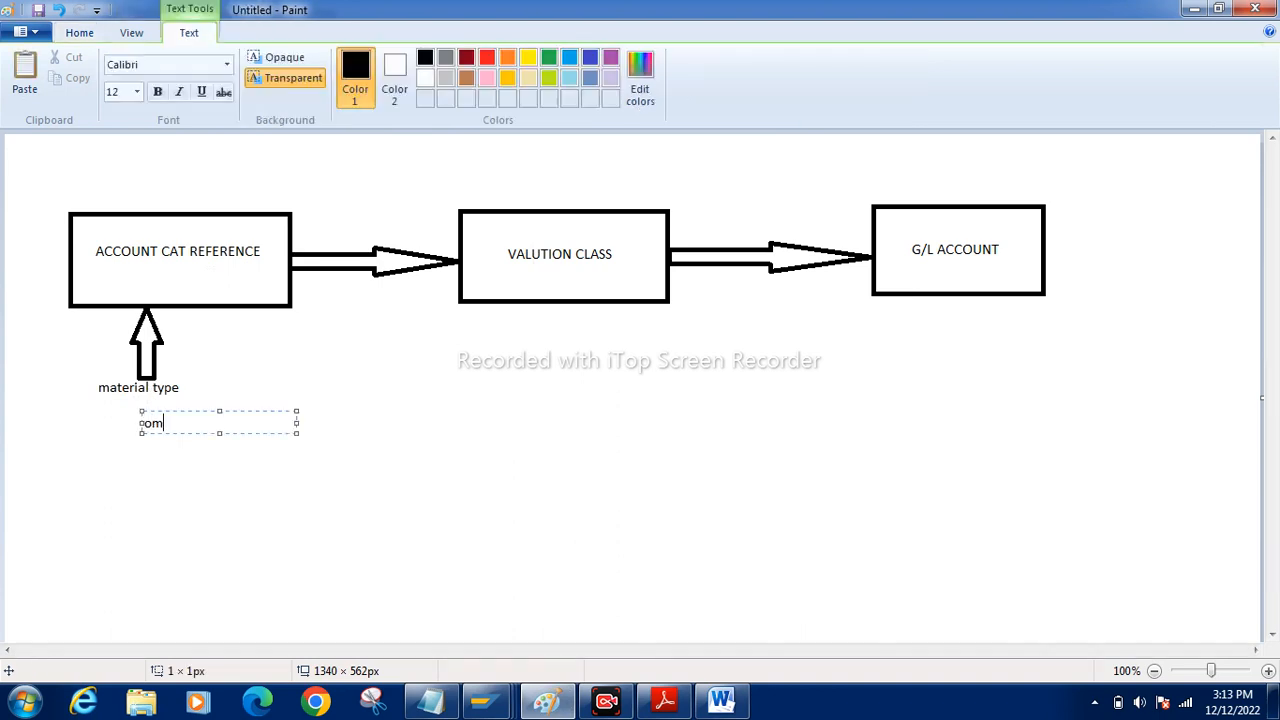
pyautogui.click(150, 448)
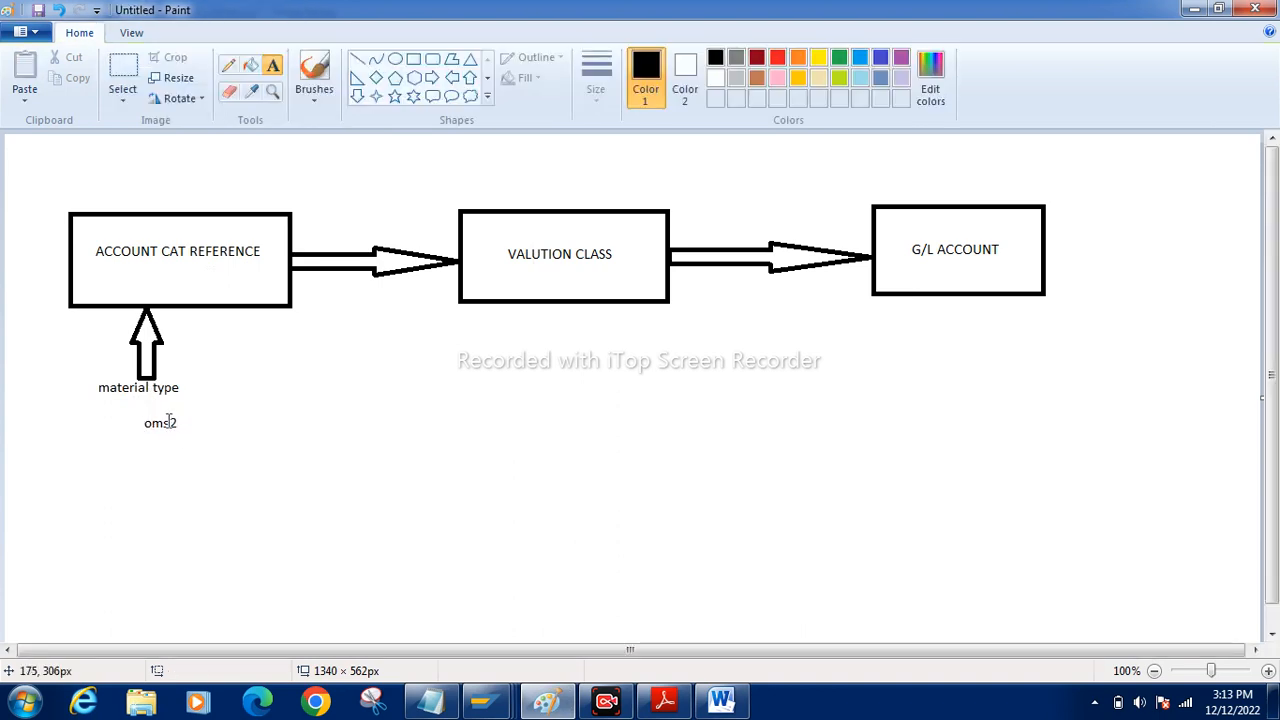
# Add the text "omsk" below the VALUTION CLASS box.
pyautogui.moveTo(89, 250); pyautogui.dragTo(264, 252)
pyautogui.click(304, 345)
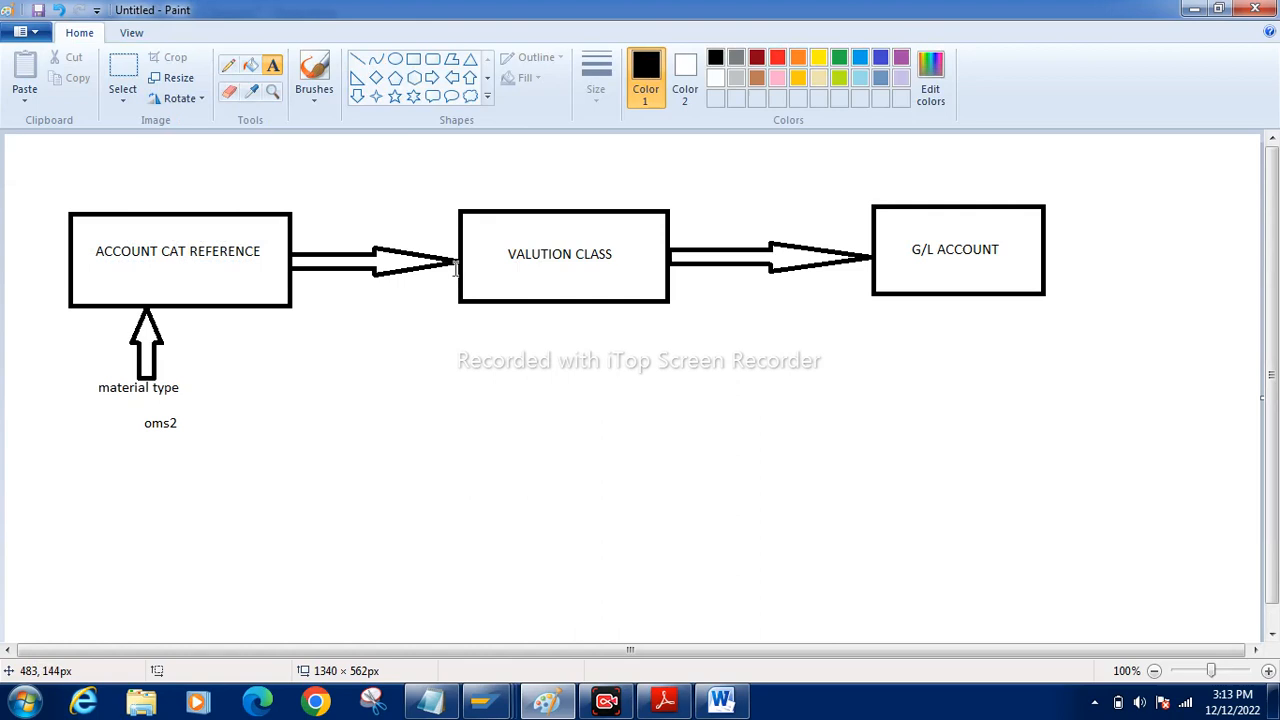
pyautogui.click(540, 340)
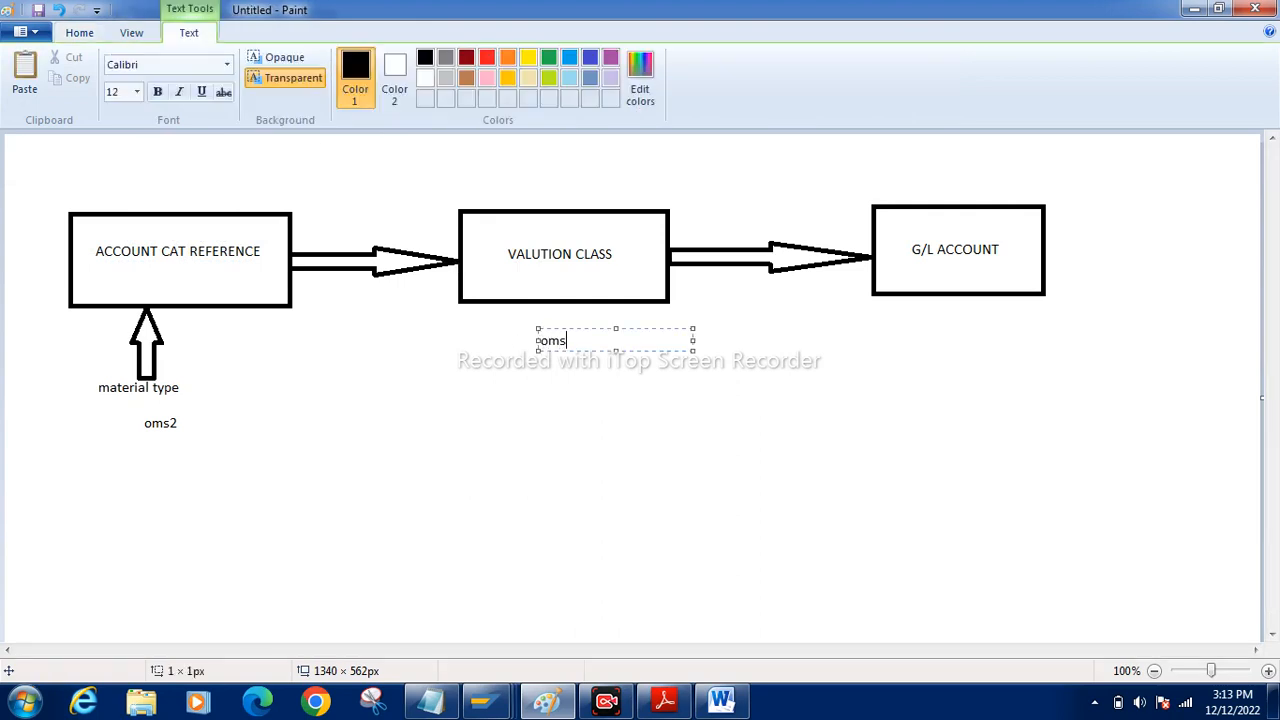
pyautogui.click(506, 409)
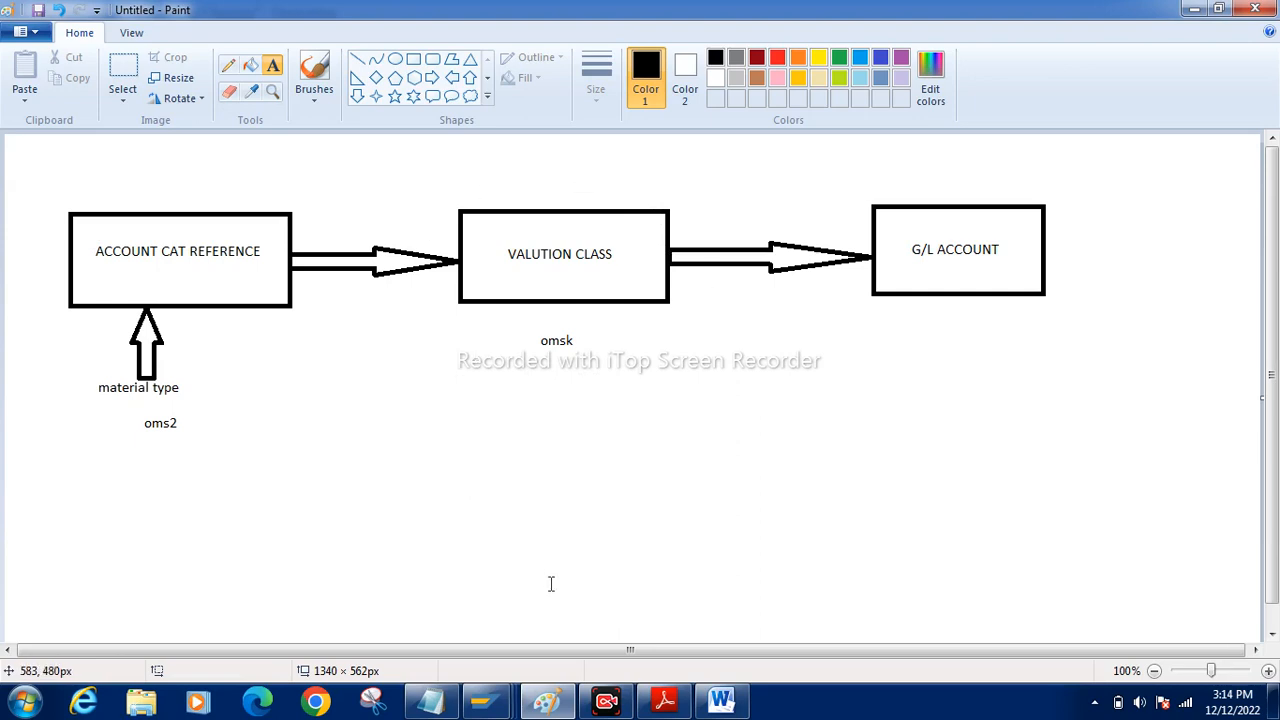
# Switch to the SAP Create Material session and set the valuation class to 7920, Finished products.
pyautogui.moveTo(485, 703)
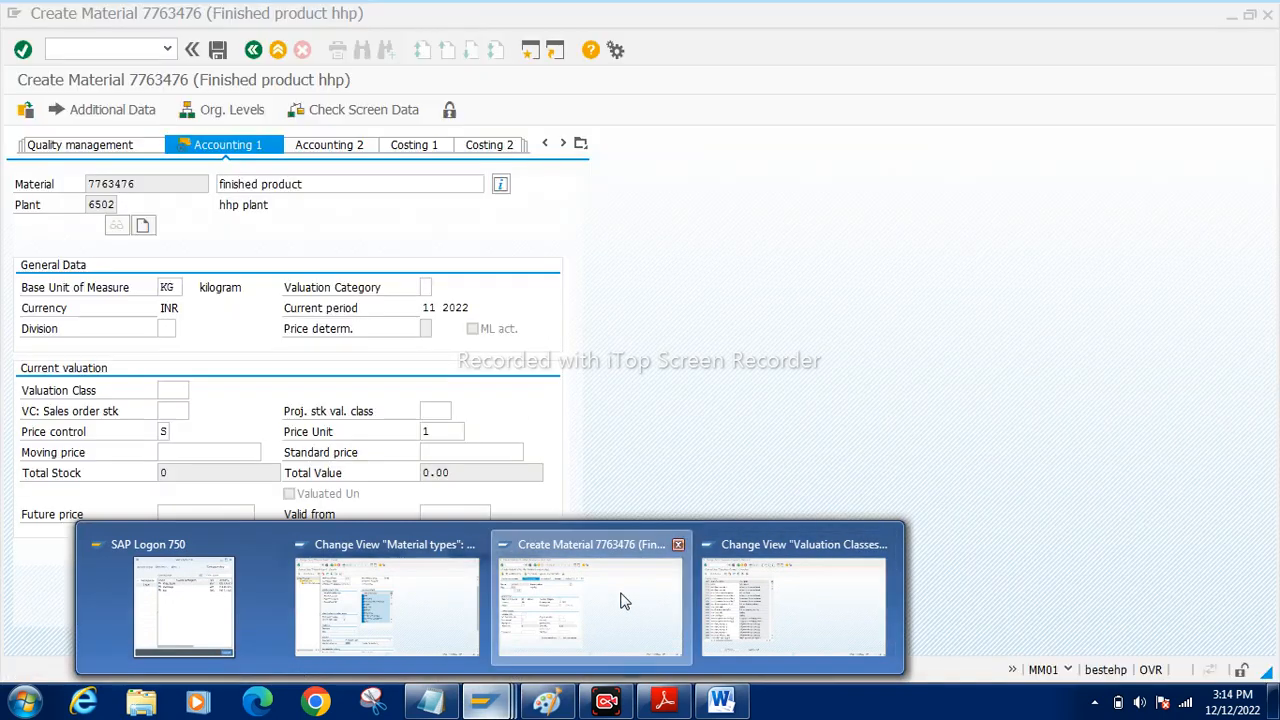
pyautogui.click(623, 600)
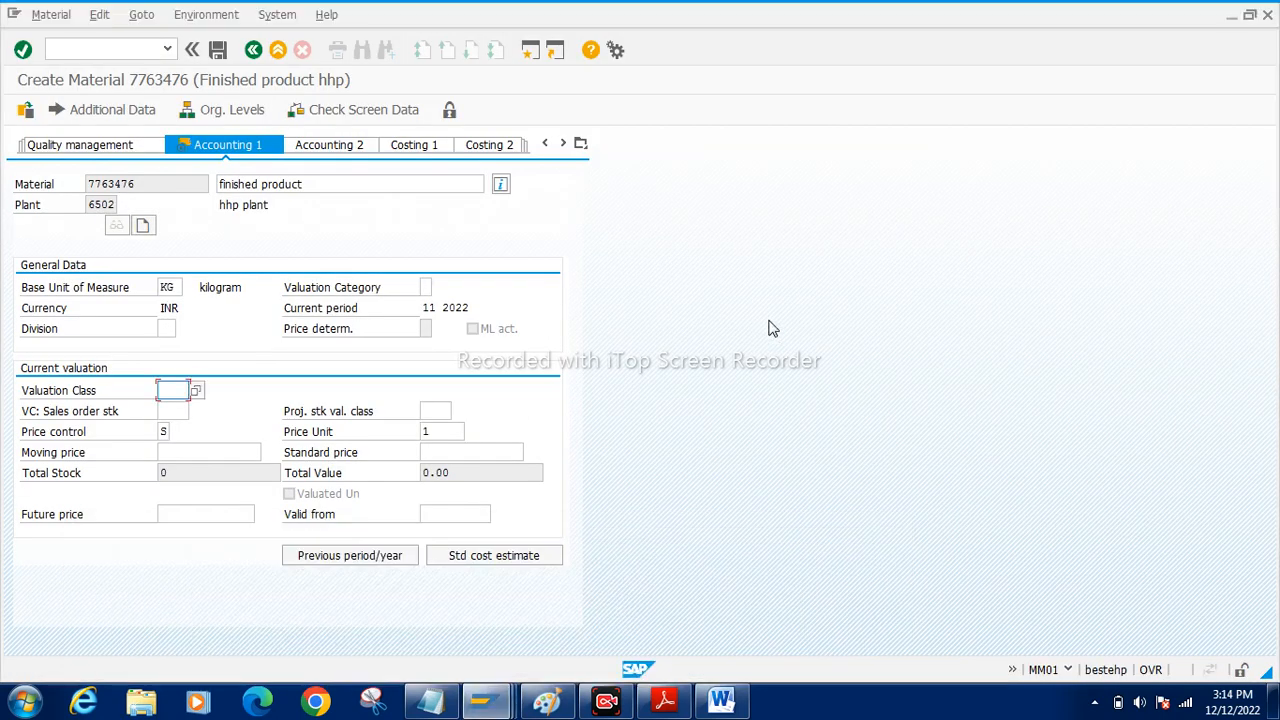
pyautogui.click(196, 390)
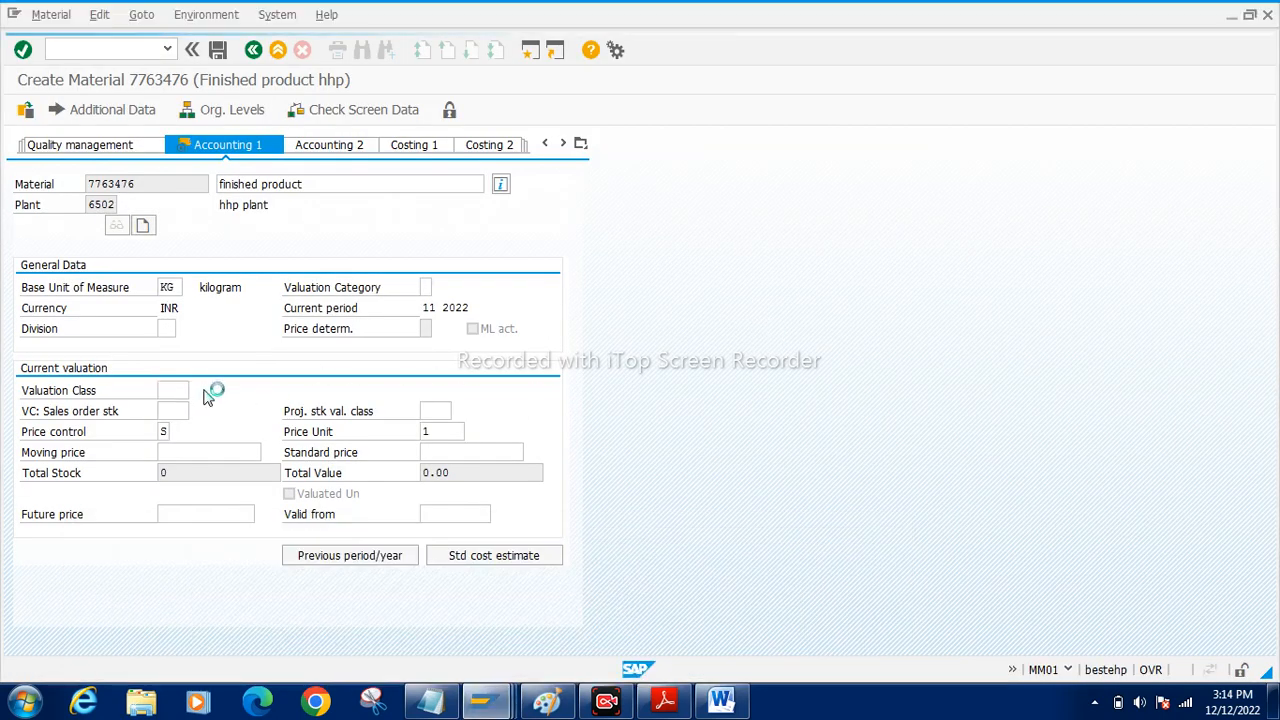
pyautogui.click(46, 193)
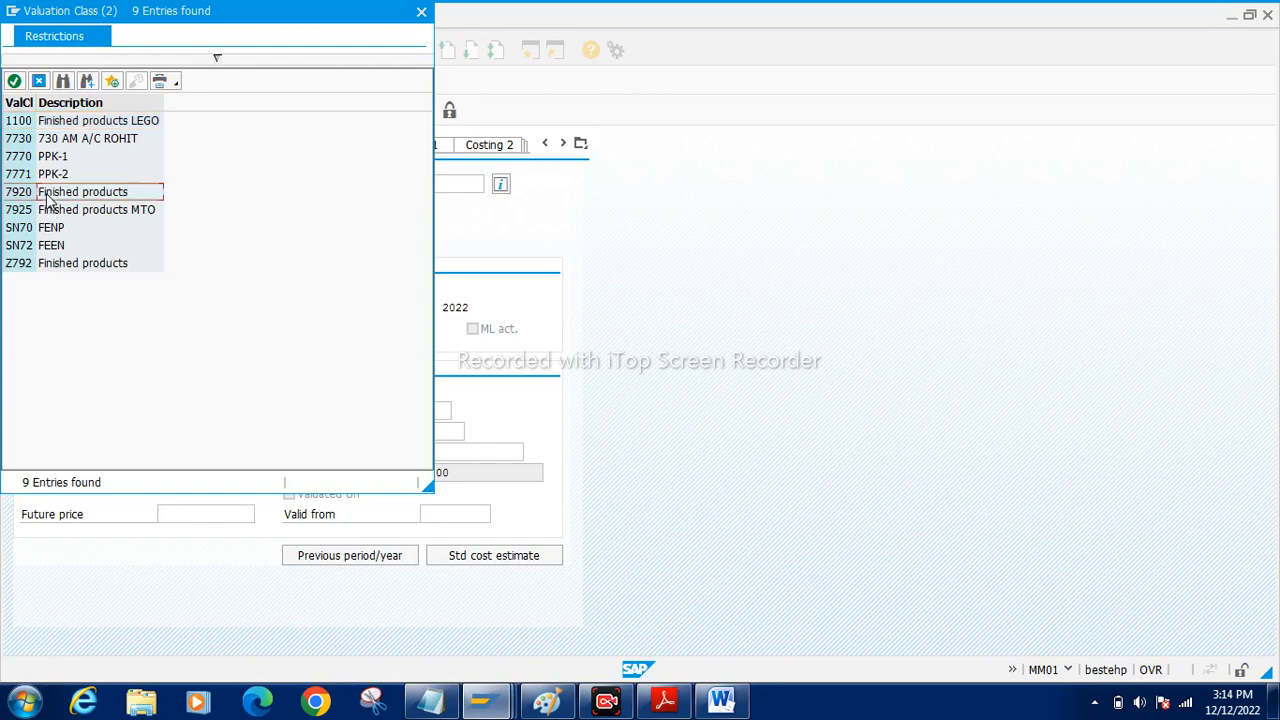
pyautogui.click(14, 80)
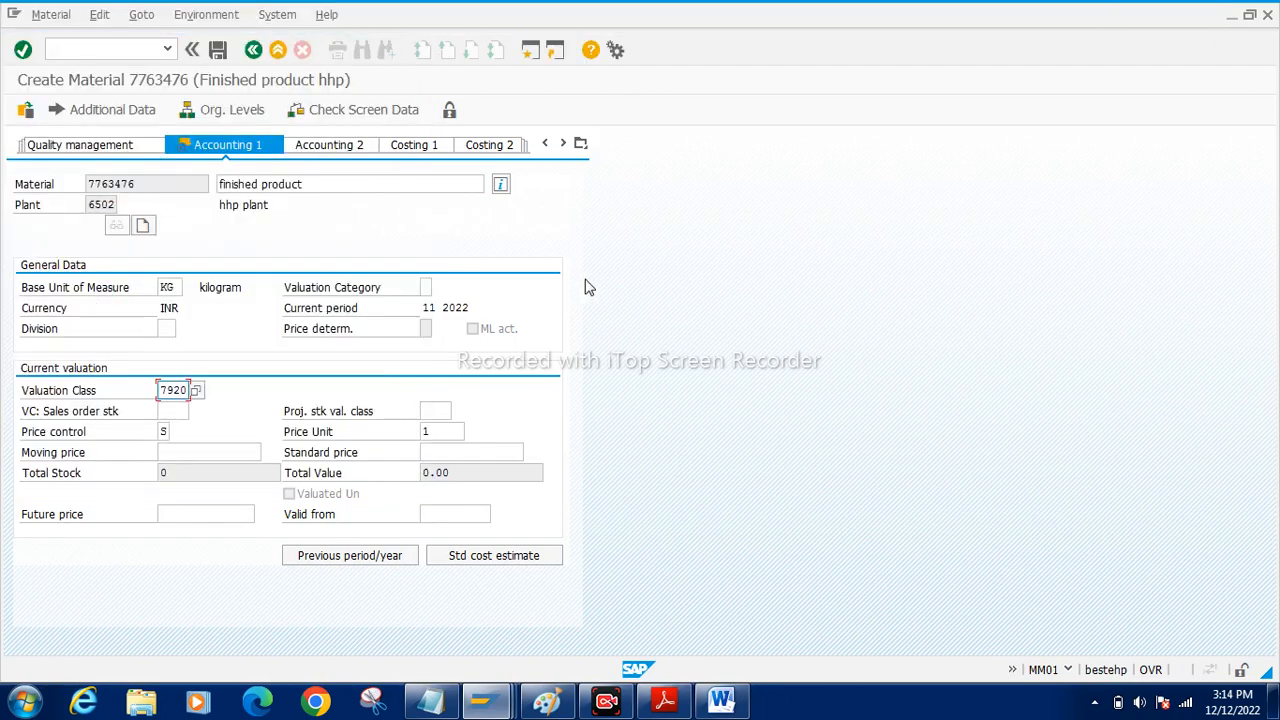
# Set the material's standard price to 100.
pyautogui.click(446, 455)
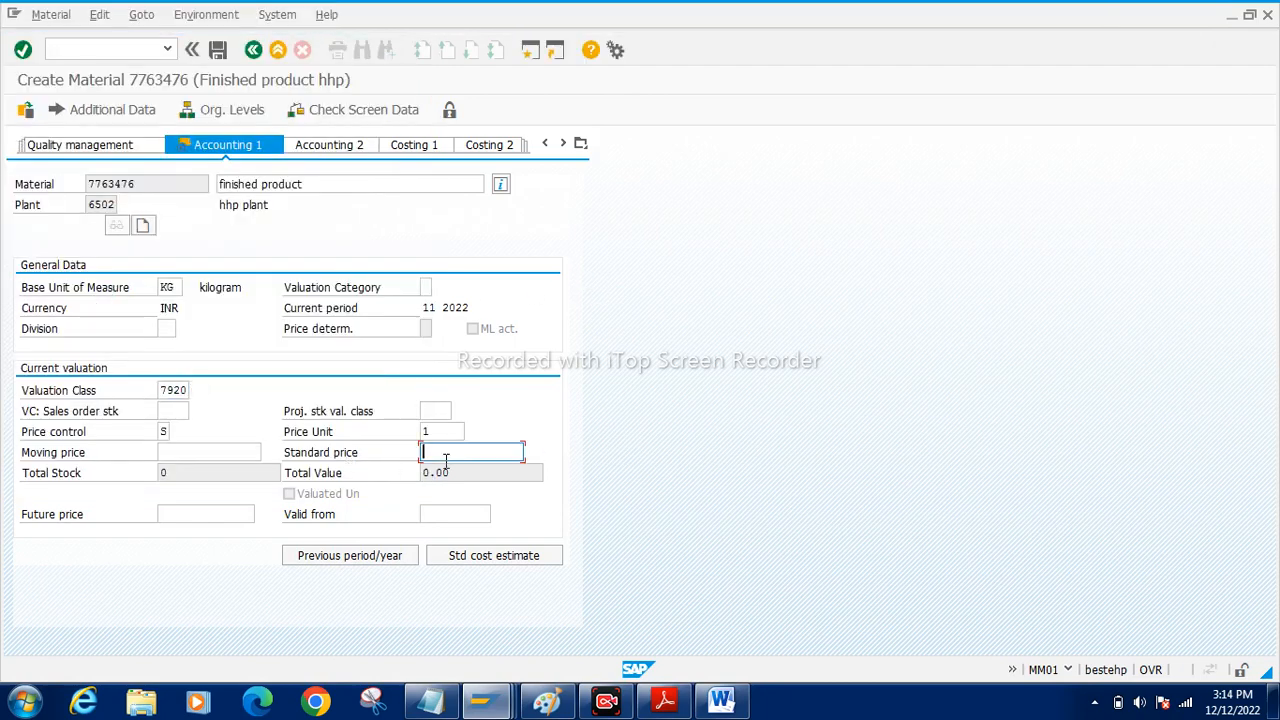
pyautogui.write('110')
pyautogui.press('BackSpace')
pyautogui.write('00')
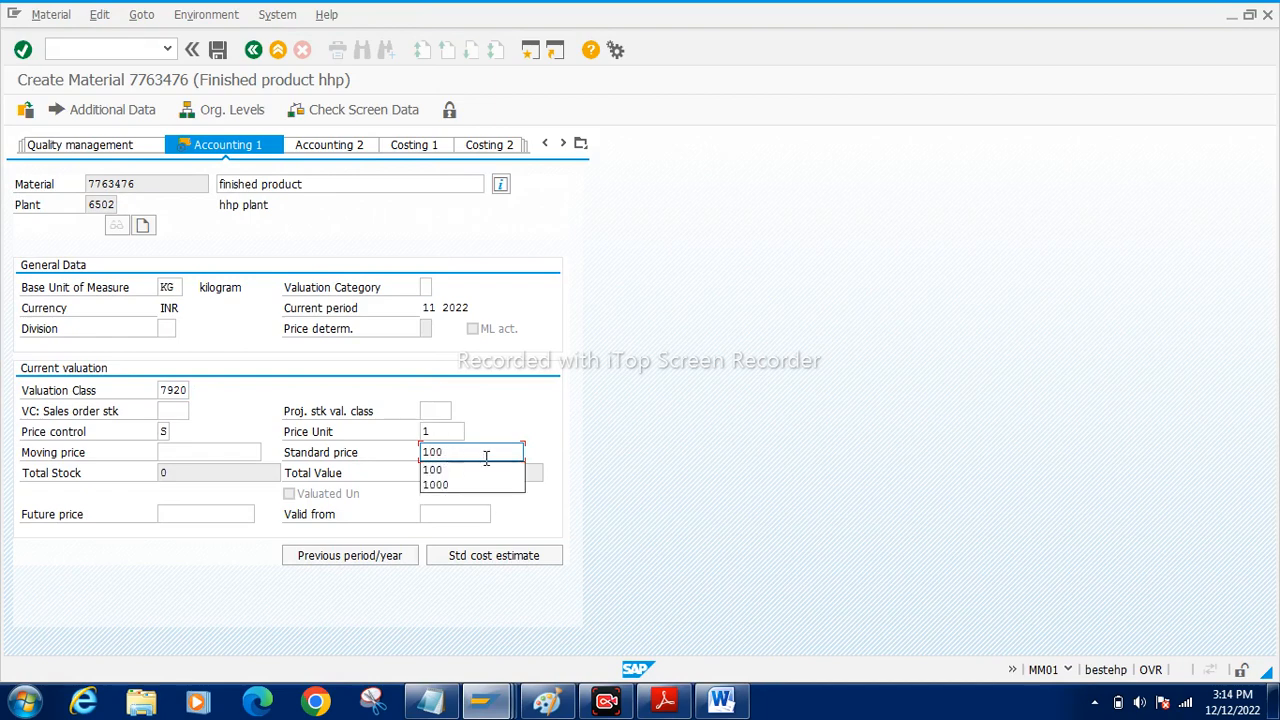
pyautogui.click(634, 423)
pyautogui.moveTo(450, 453); pyautogui.dragTo(413, 452)
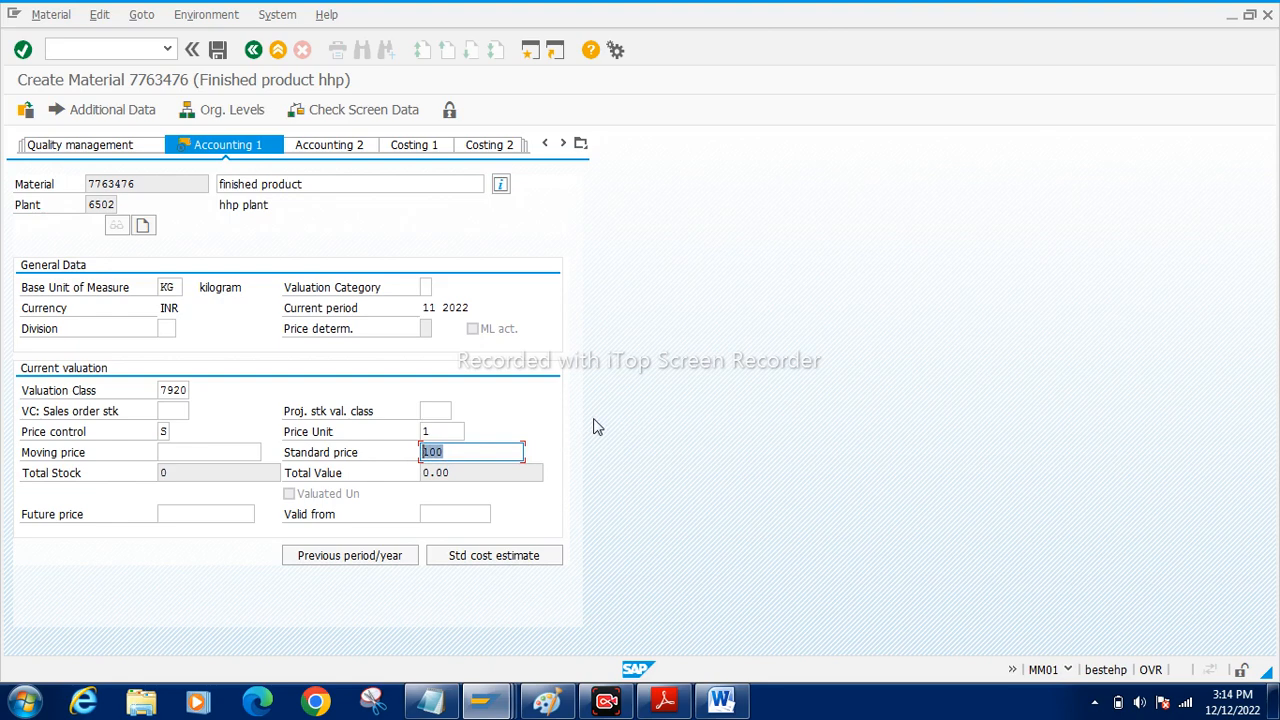
# Confirm the Accounting 1 data and save the new material.
pyautogui.click(166, 391)
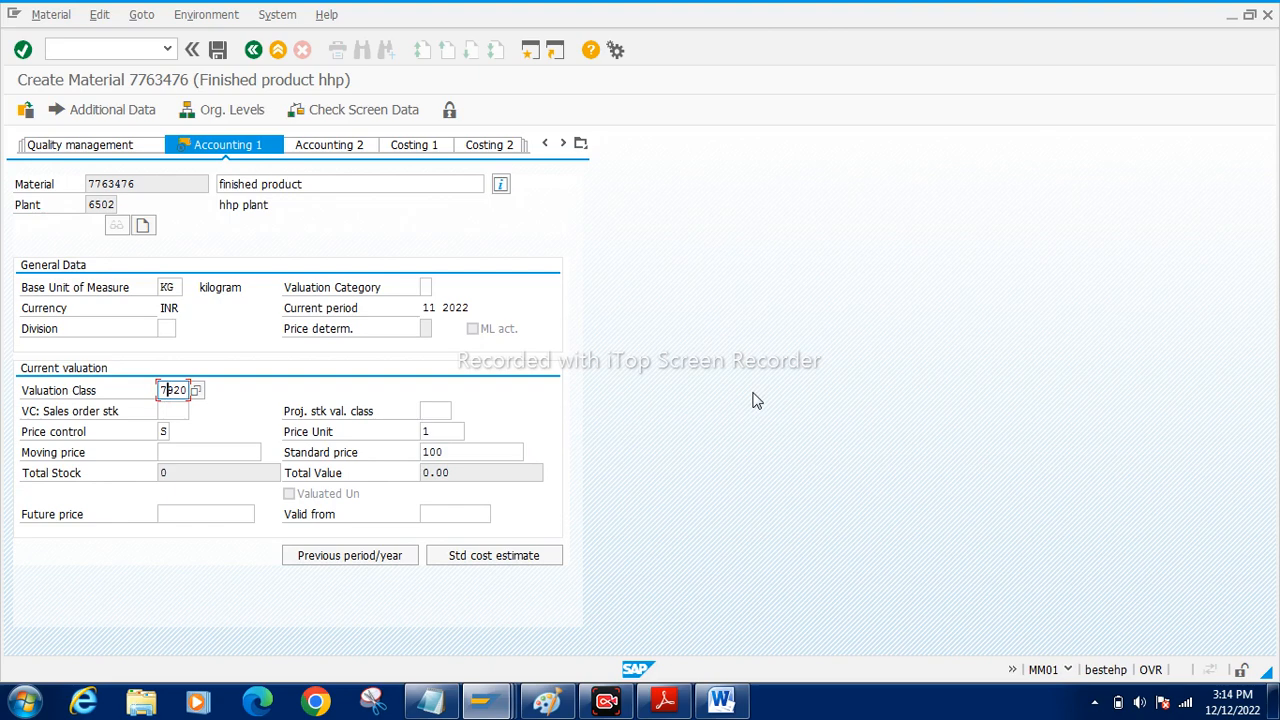
pyautogui.press('Return')
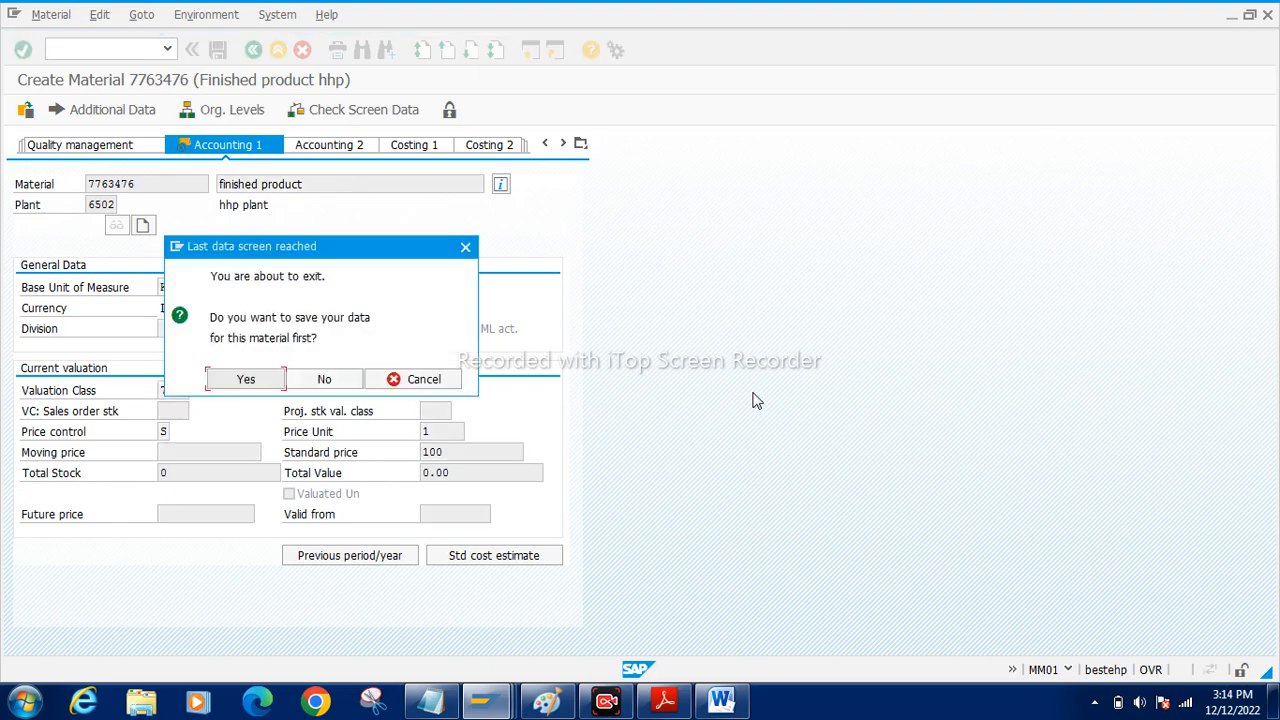
pyautogui.click(240, 380)
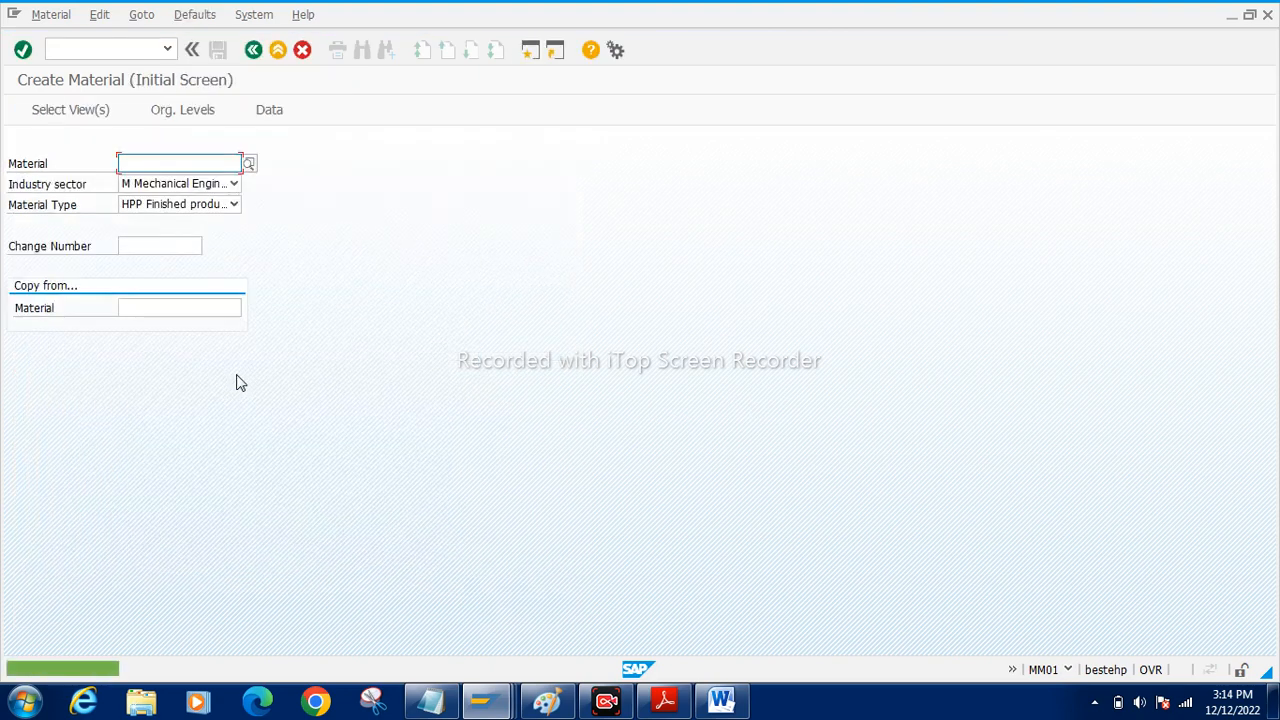
# Open the details of the status message and examine the material number in it.
pyautogui.click(136, 669)
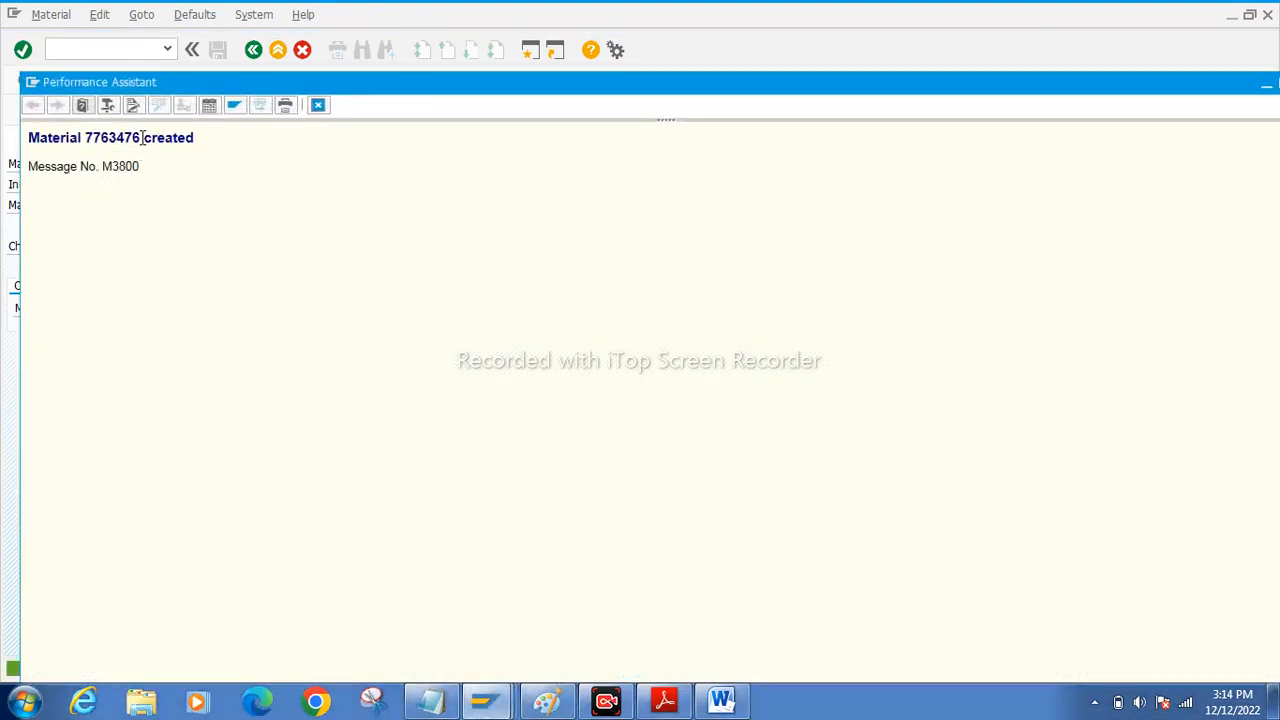
pyautogui.moveTo(141, 137); pyautogui.dragTo(30, 138)
pyautogui.click(88, 137)
pyautogui.moveTo(85, 138); pyautogui.dragTo(146, 140)
pyautogui.click(137, 222)
# Switch to the Word notes, review the number assignment function and the MATERIAL TYPE heading, and return to the Paint diagram.
pyautogui.click(545, 705)
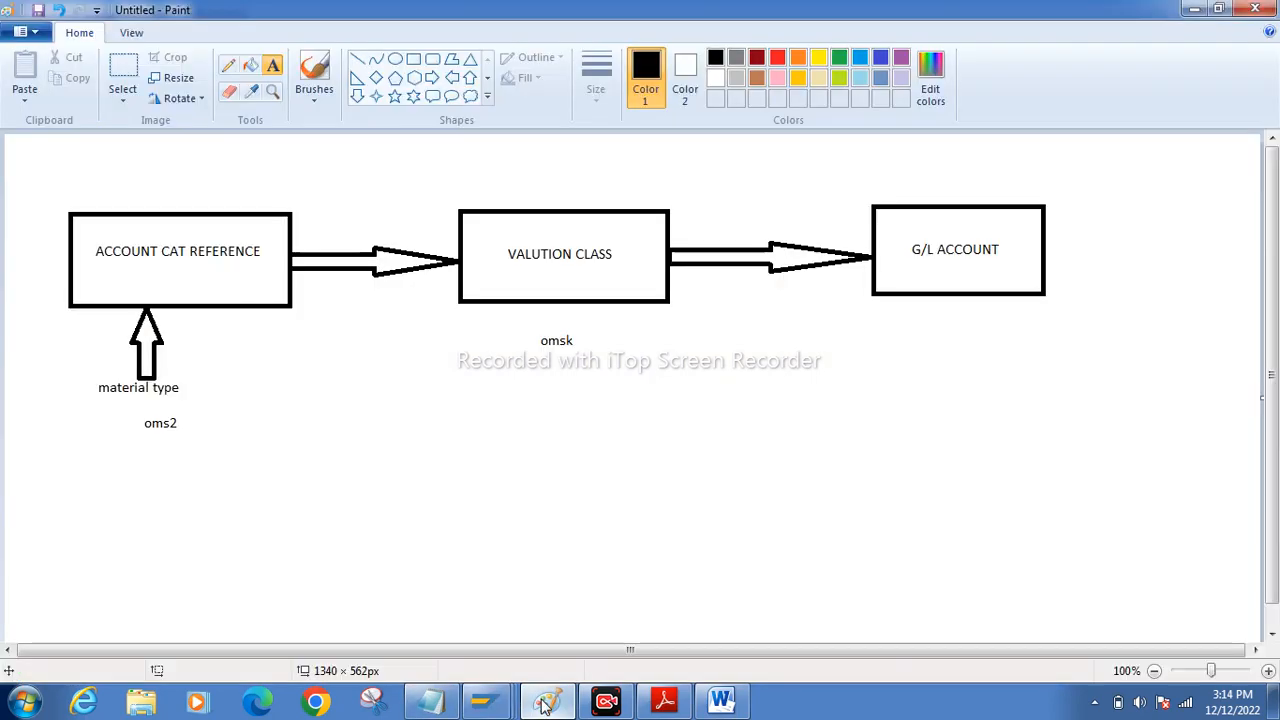
pyautogui.click(722, 703)
pyautogui.moveTo(397, 343); pyautogui.dragTo(738, 344)
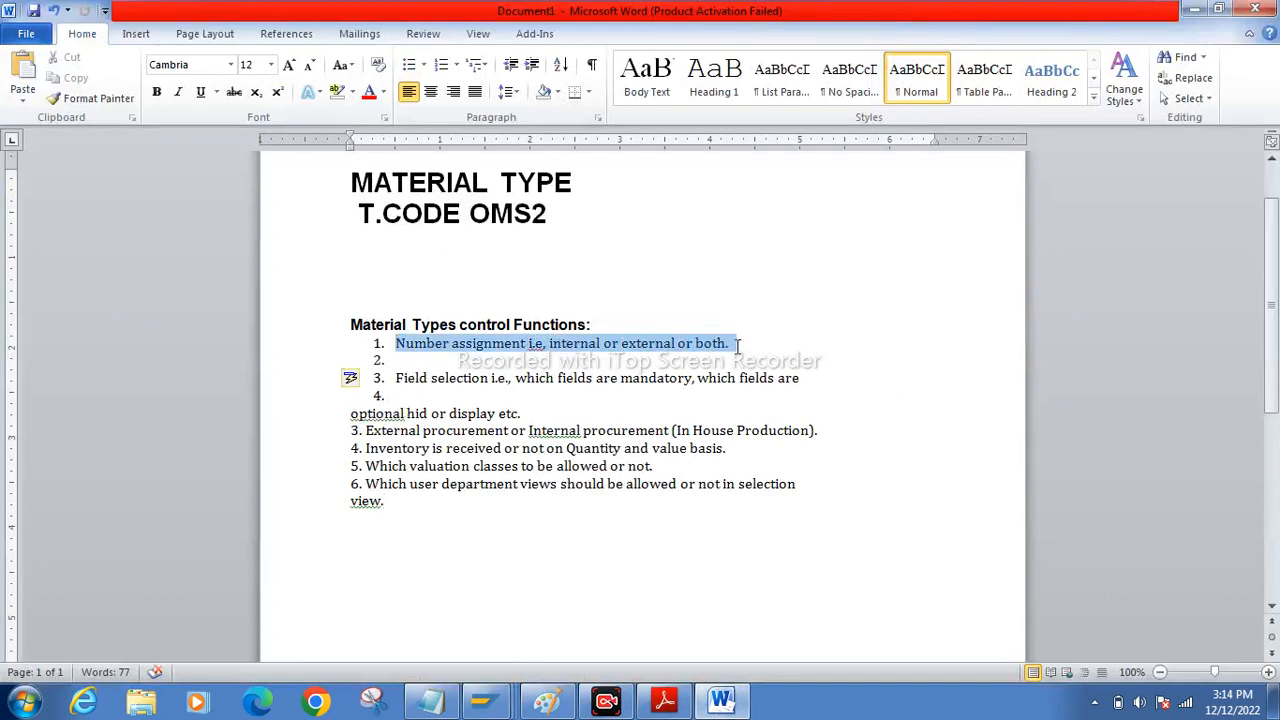
pyautogui.click(674, 509)
pyautogui.moveTo(574, 183); pyautogui.dragTo(350, 183)
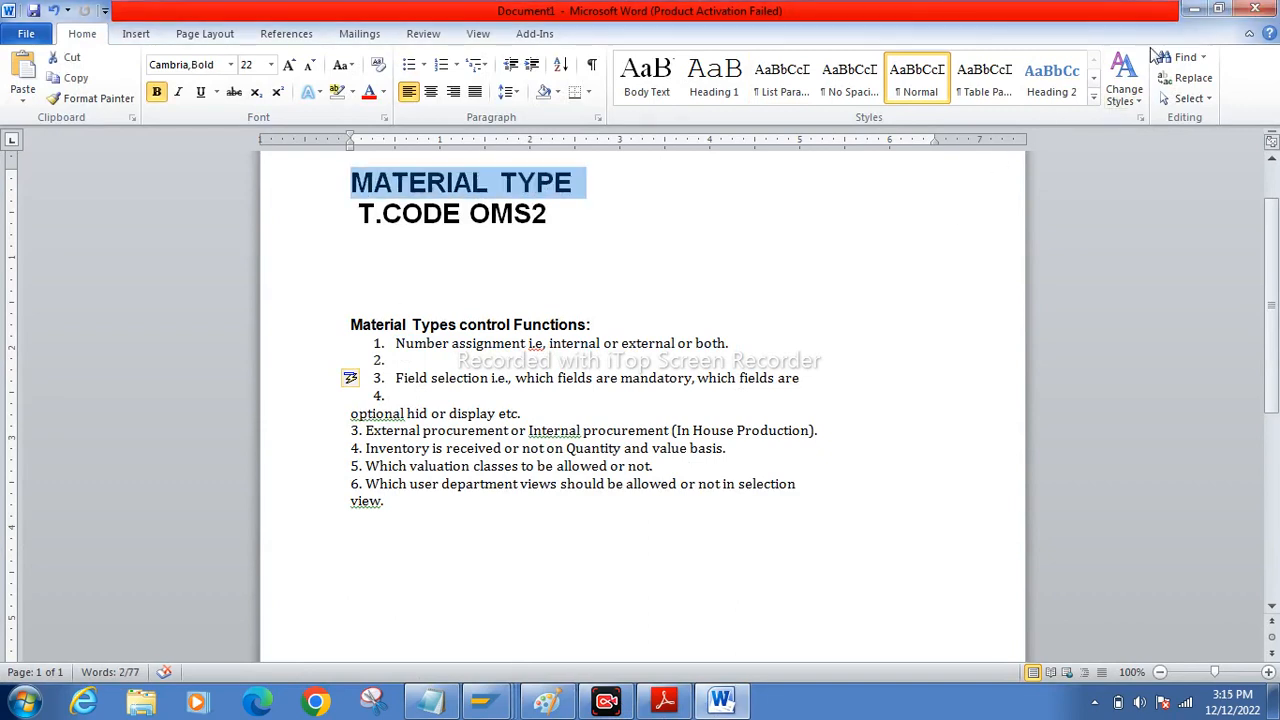
pyautogui.click(1194, 9)
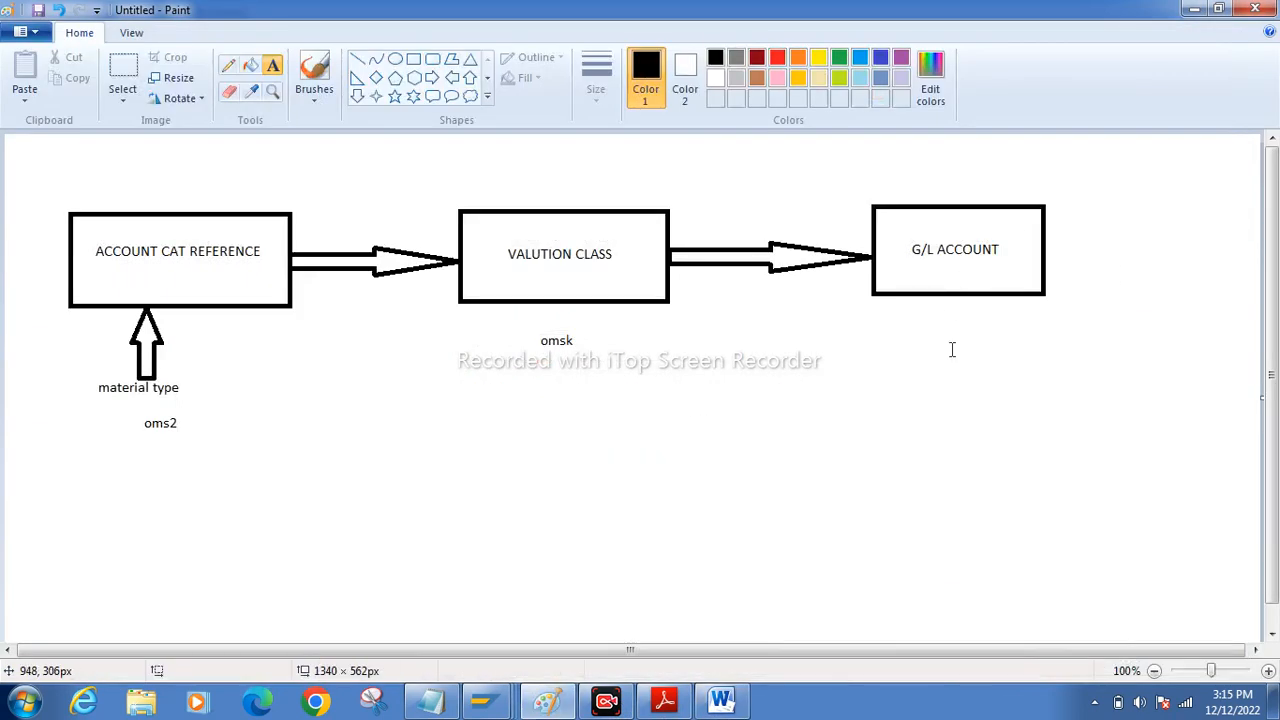
# Switch back to SAP and close the details of the material creation message.
pyautogui.click(1194, 9)
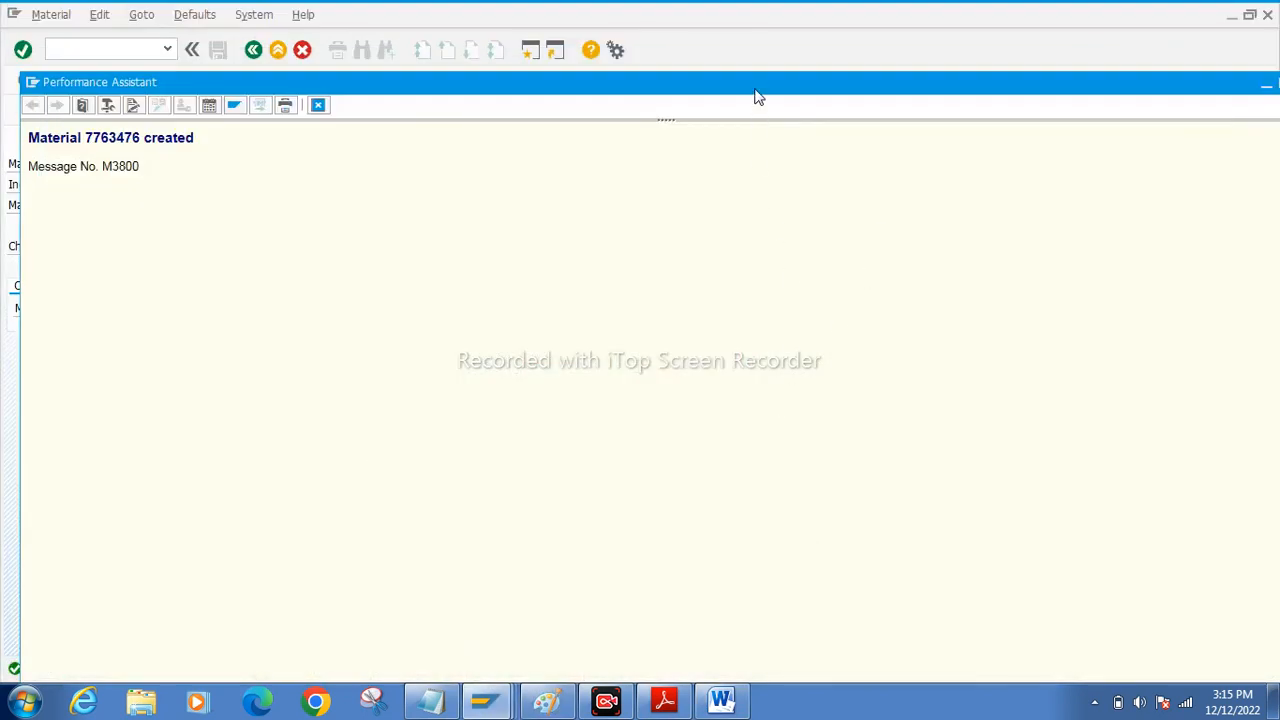
pyautogui.moveTo(760, 98); pyautogui.dragTo(713, 100)
pyautogui.click(1255, 86)
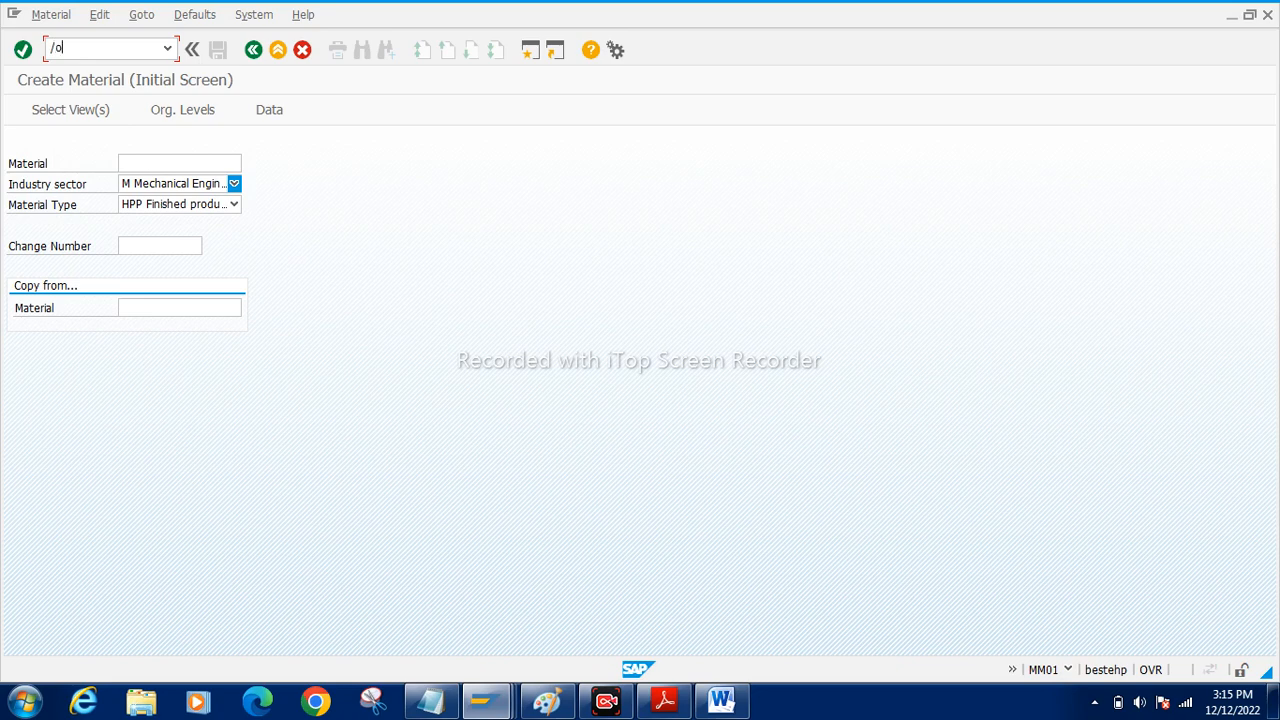
# Open SPRO in a new session, display the SAP Reference IMG, and expand Logistics - General down to Material Master.
pyautogui.press('Return')
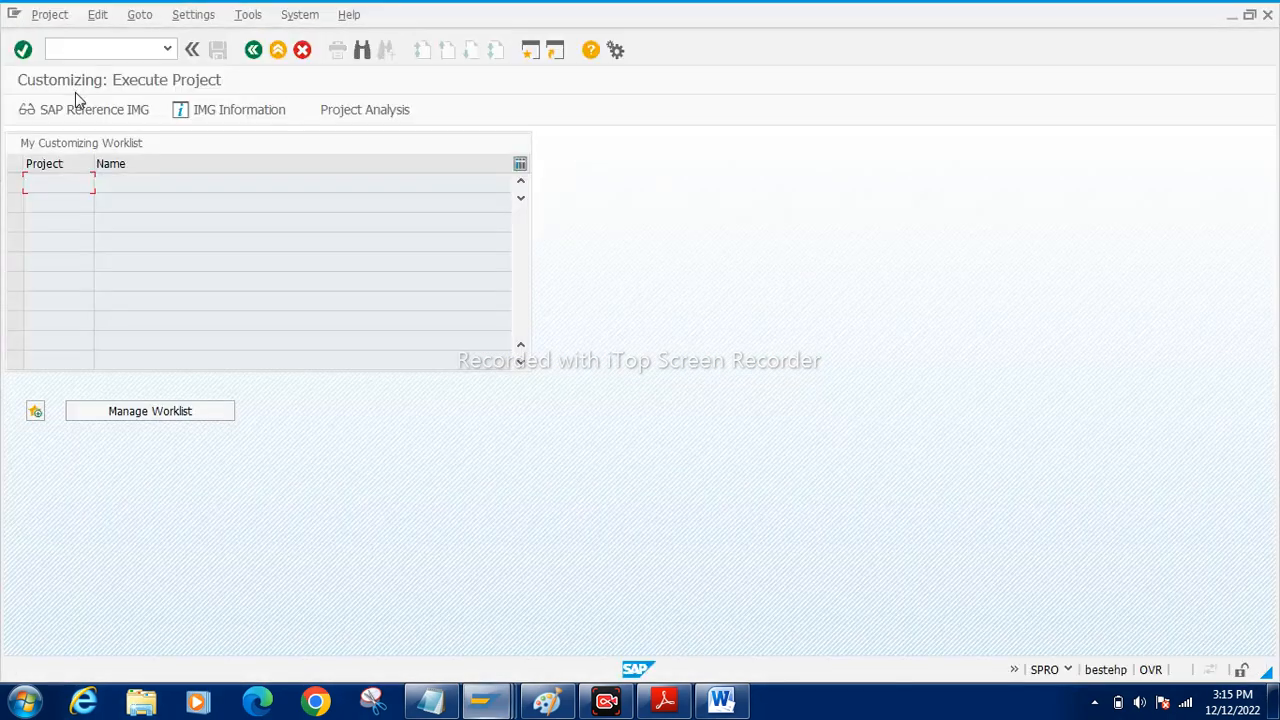
pyautogui.click(88, 110)
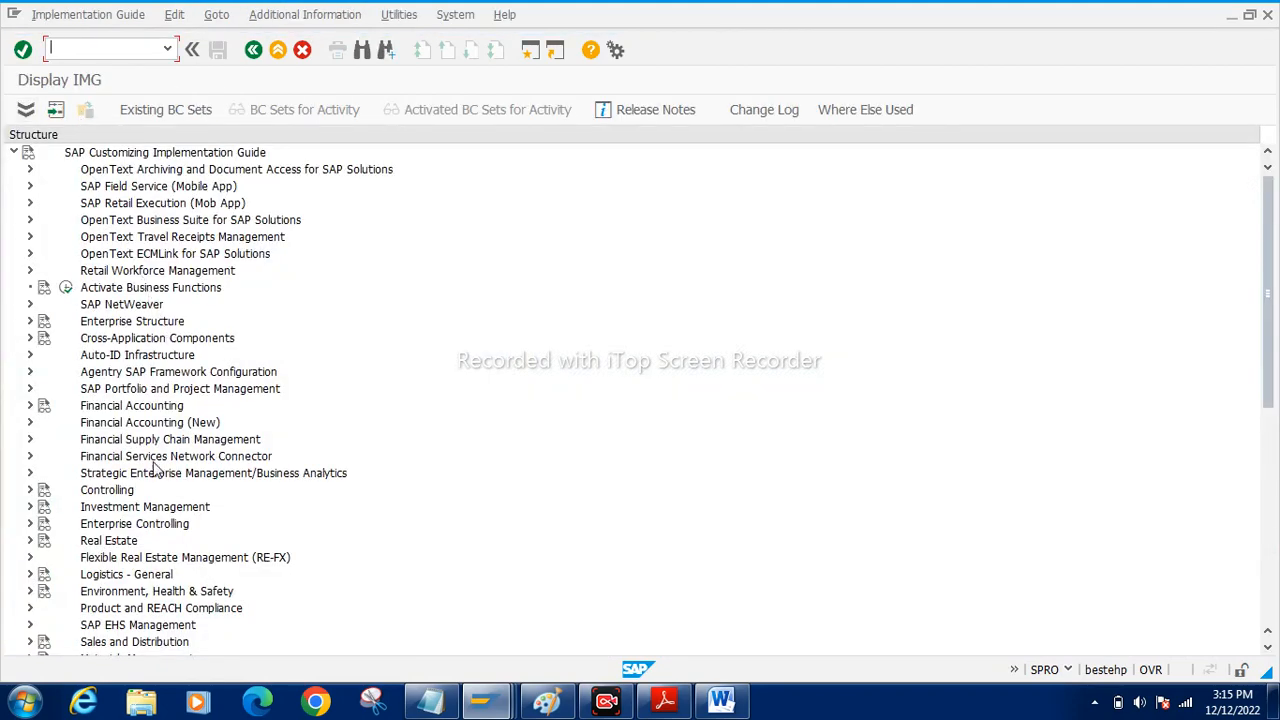
pyautogui.click(1266, 648)
pyautogui.click(1266, 648)
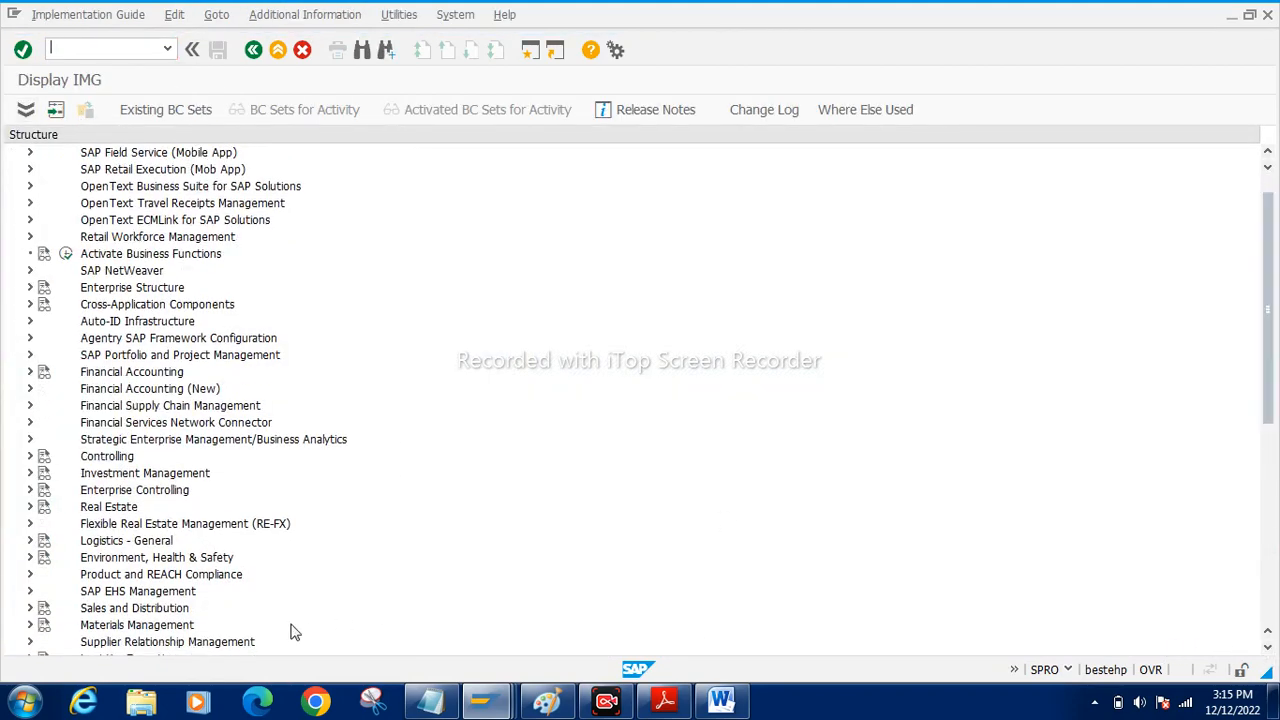
pyautogui.click(29, 540)
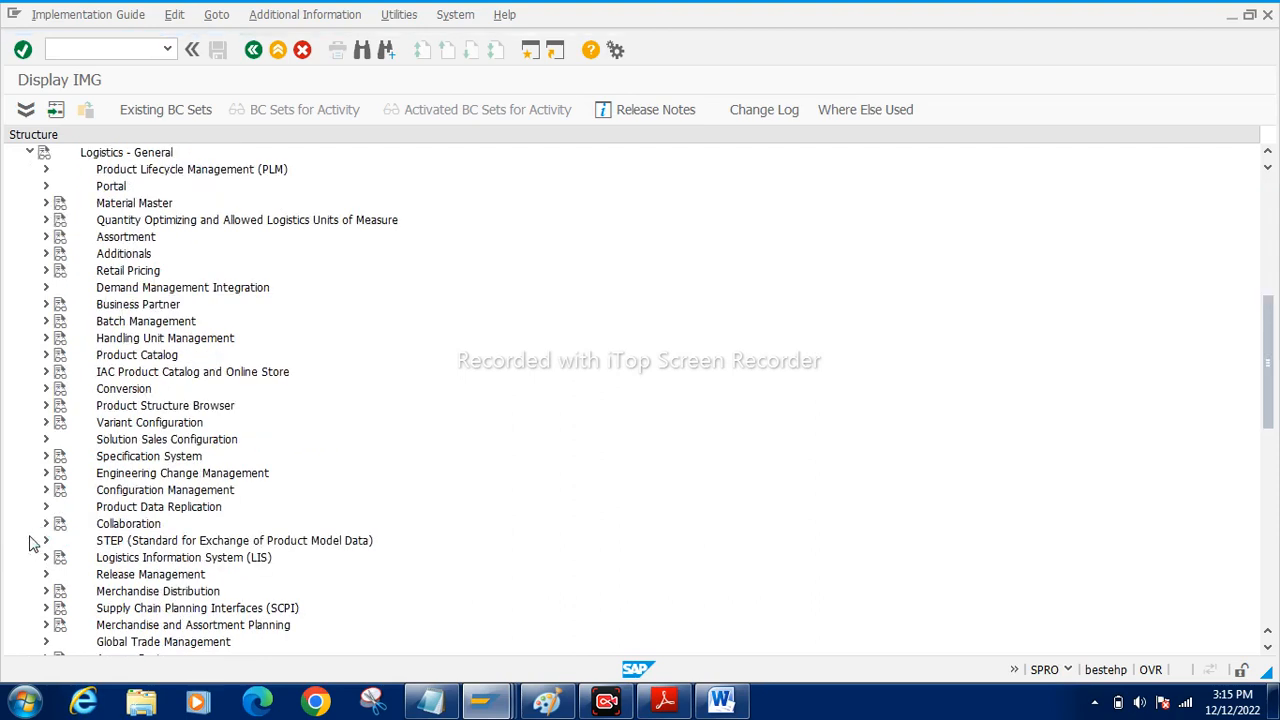
pyautogui.click(45, 203)
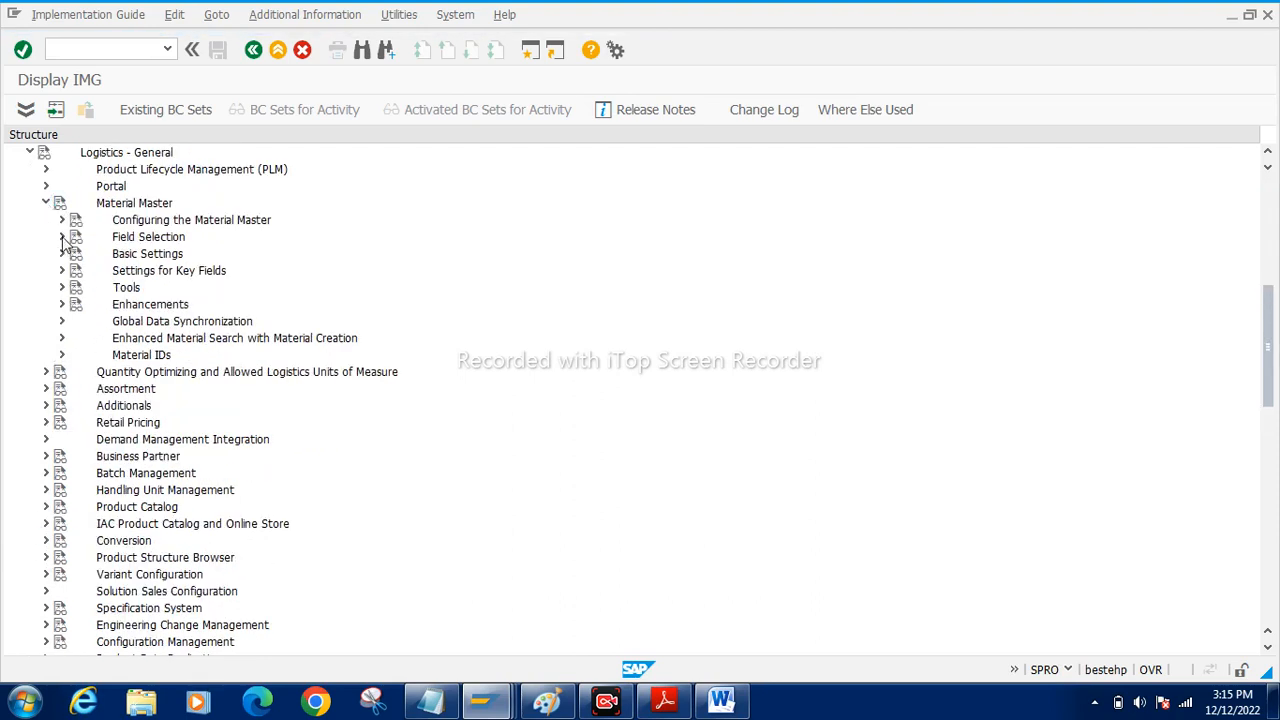
# Expand Basic Settings and its Material Types node under Material Master.
pyautogui.click(61, 237)
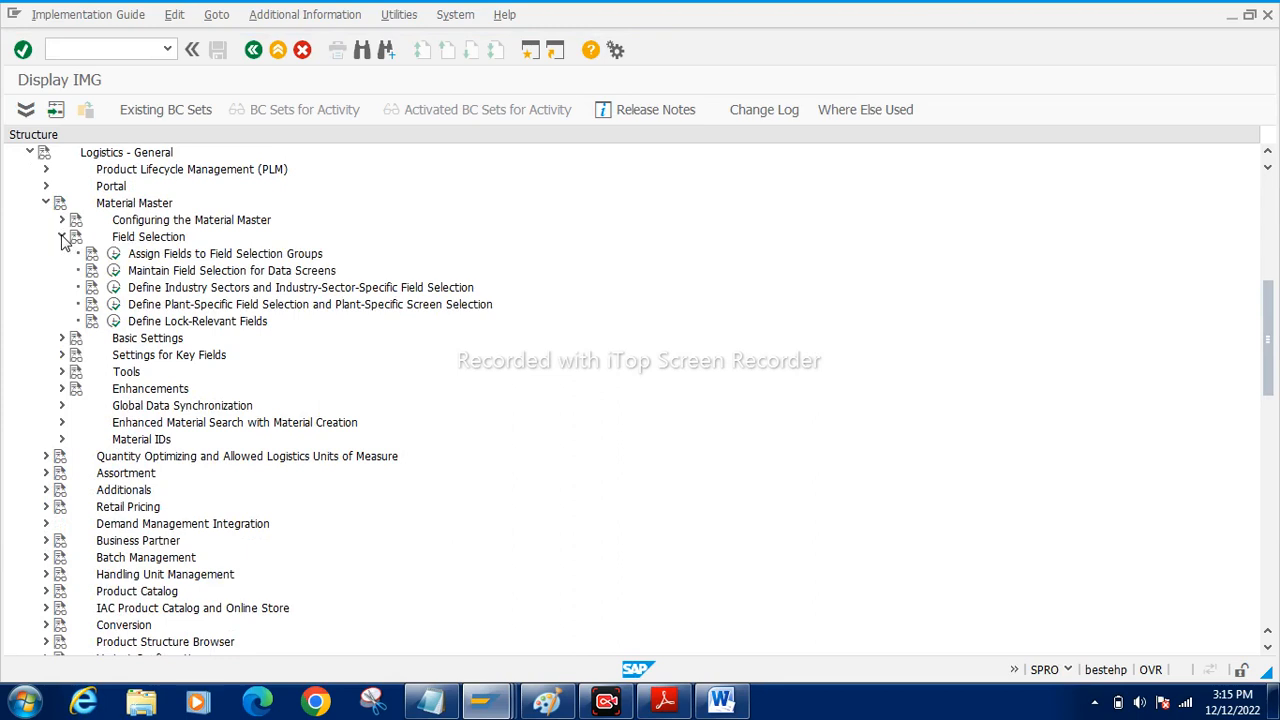
pyautogui.click(61, 237)
pyautogui.click(61, 220)
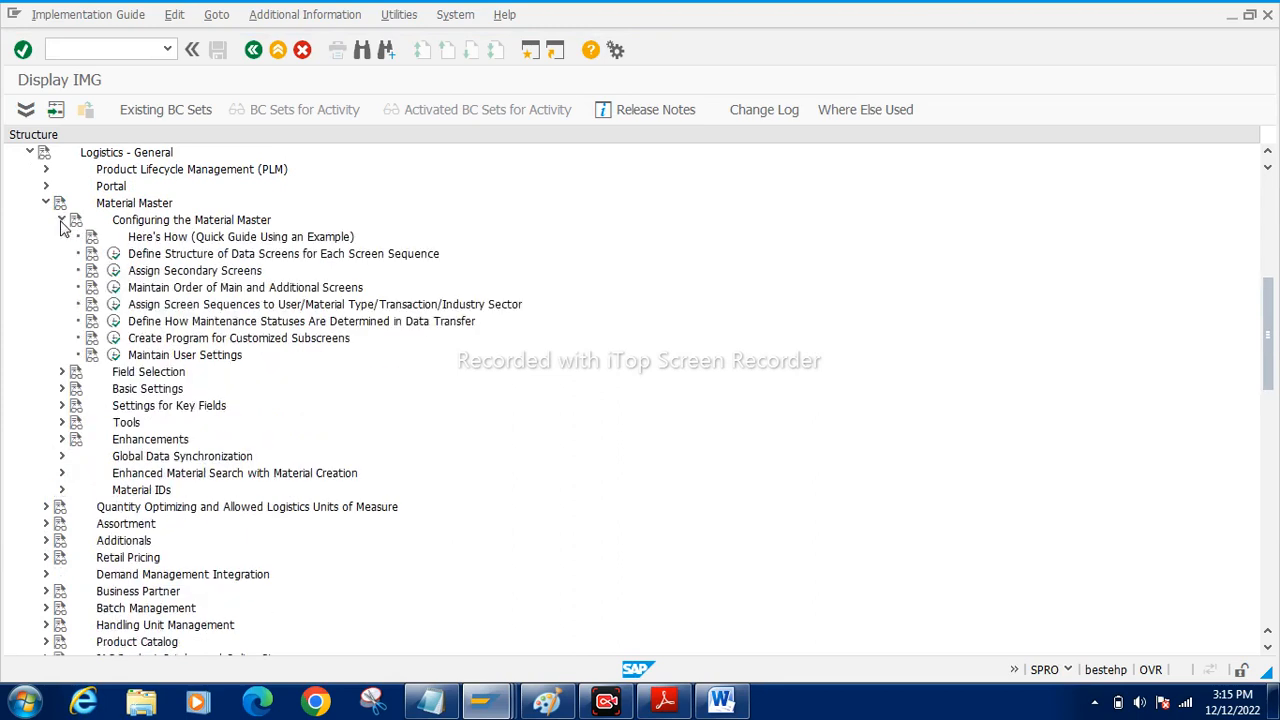
pyautogui.click(61, 220)
pyautogui.click(61, 254)
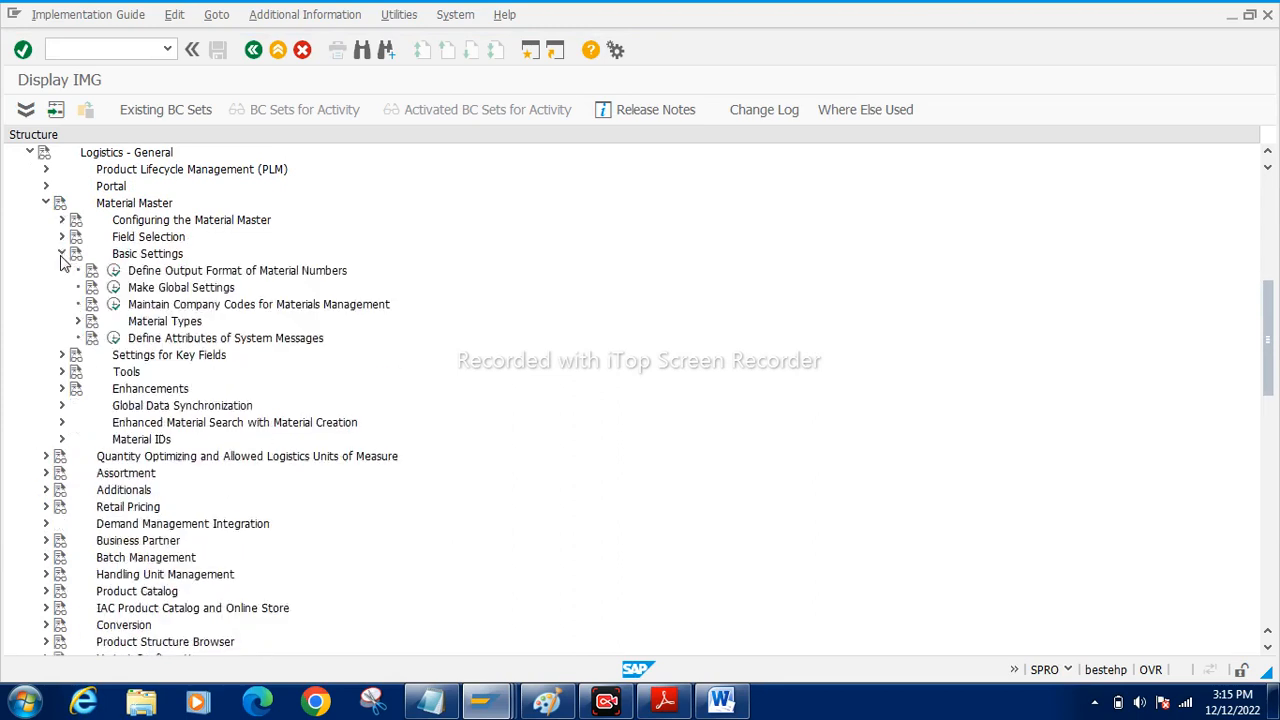
pyautogui.click(77, 322)
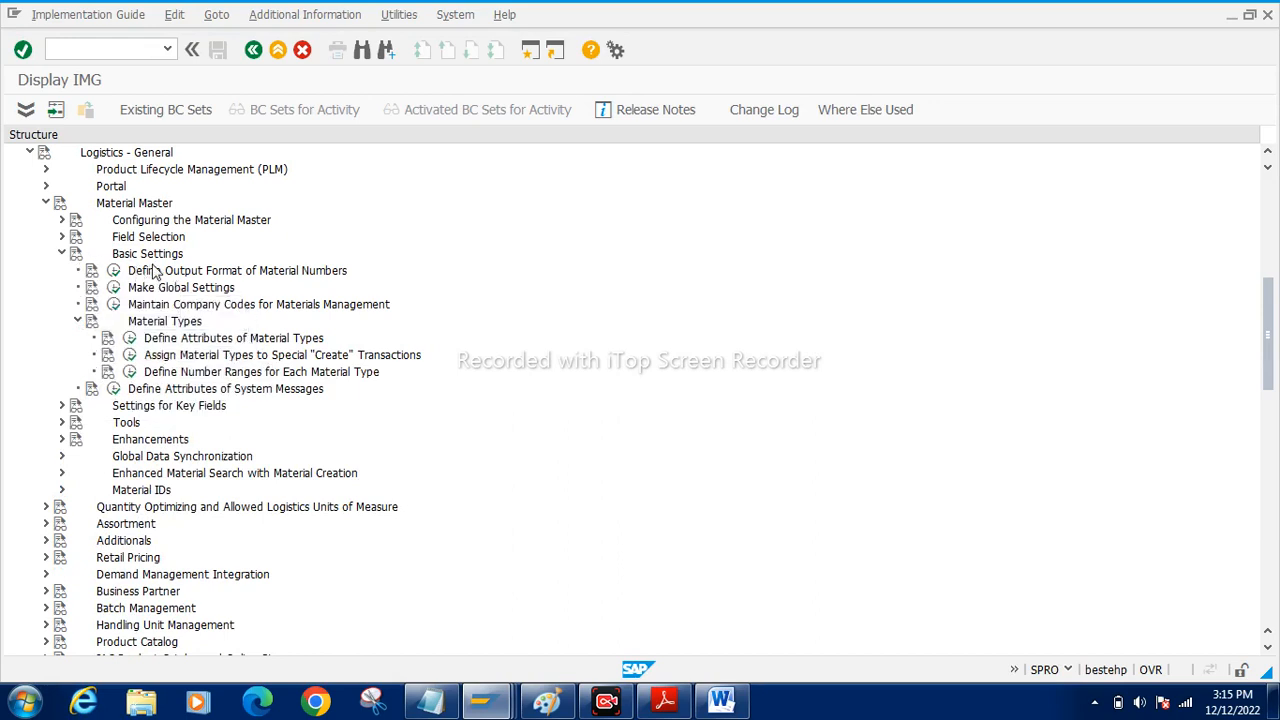
# Trace the path from Logistics - General to Material Types and execute Define Number Ranges for Each Material Type.
pyautogui.scroll(1, 113, 207)
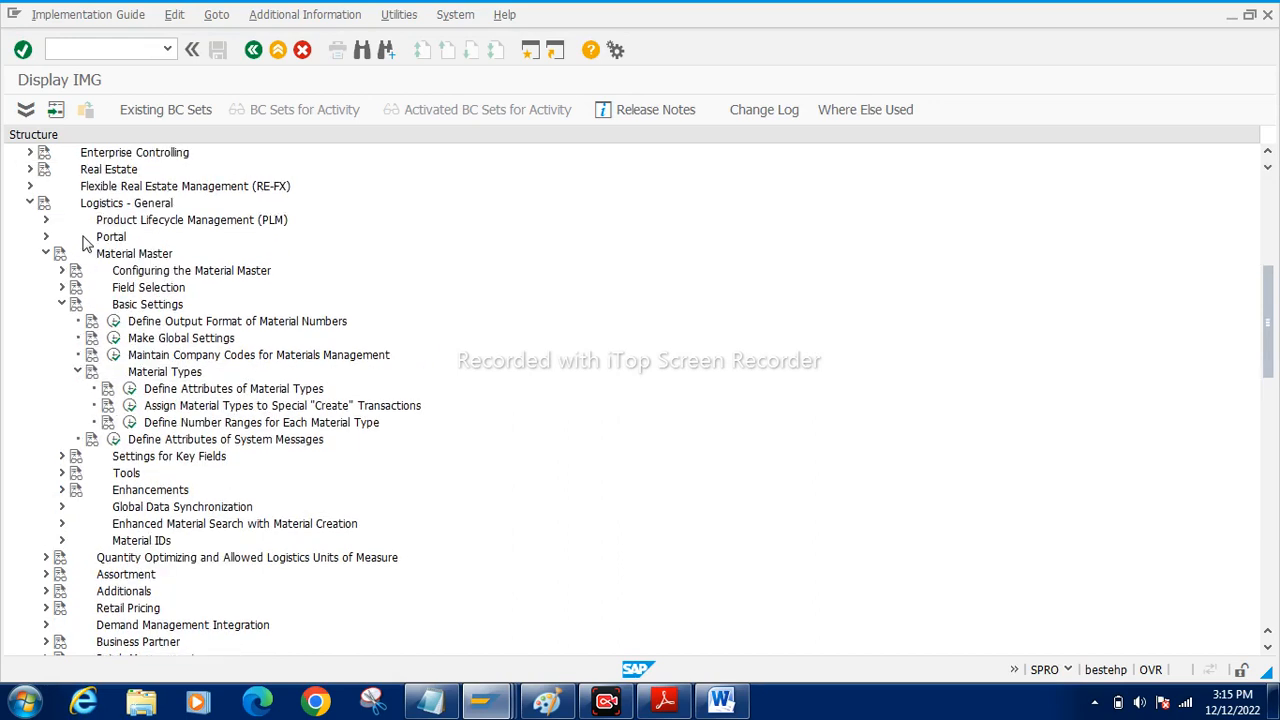
pyautogui.click(148, 208)
pyautogui.click(113, 256)
pyautogui.click(124, 304)
pyautogui.scroll(-1, 124, 304)
pyautogui.click(150, 342)
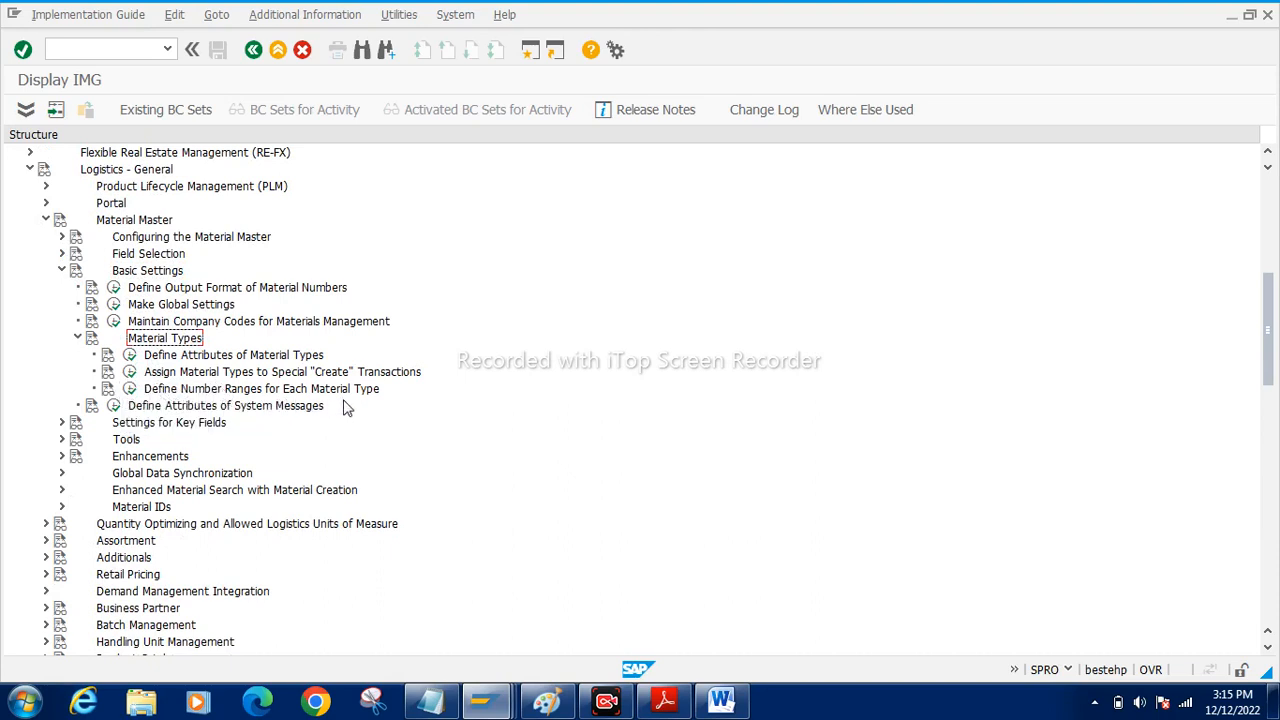
pyautogui.click(130, 390)
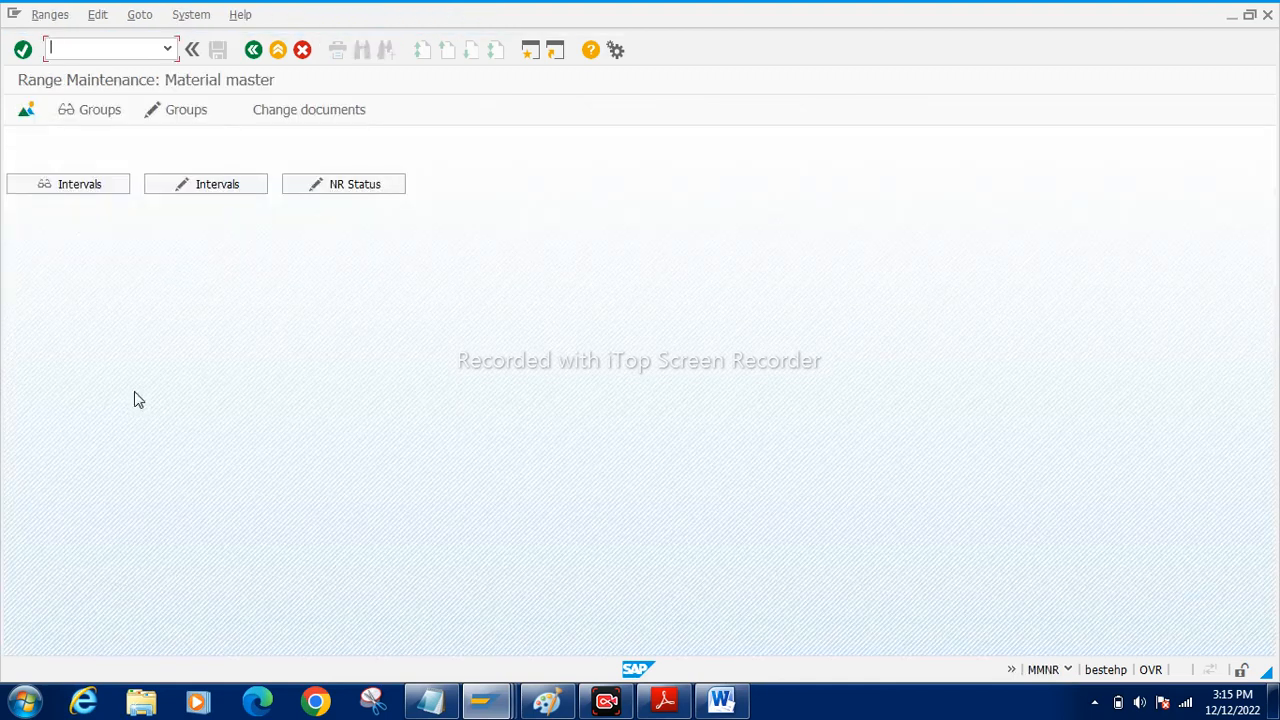
# Display the material master number intervals and examine the From and To numbers of intervals 25 to 27.
pyautogui.click(62, 196)
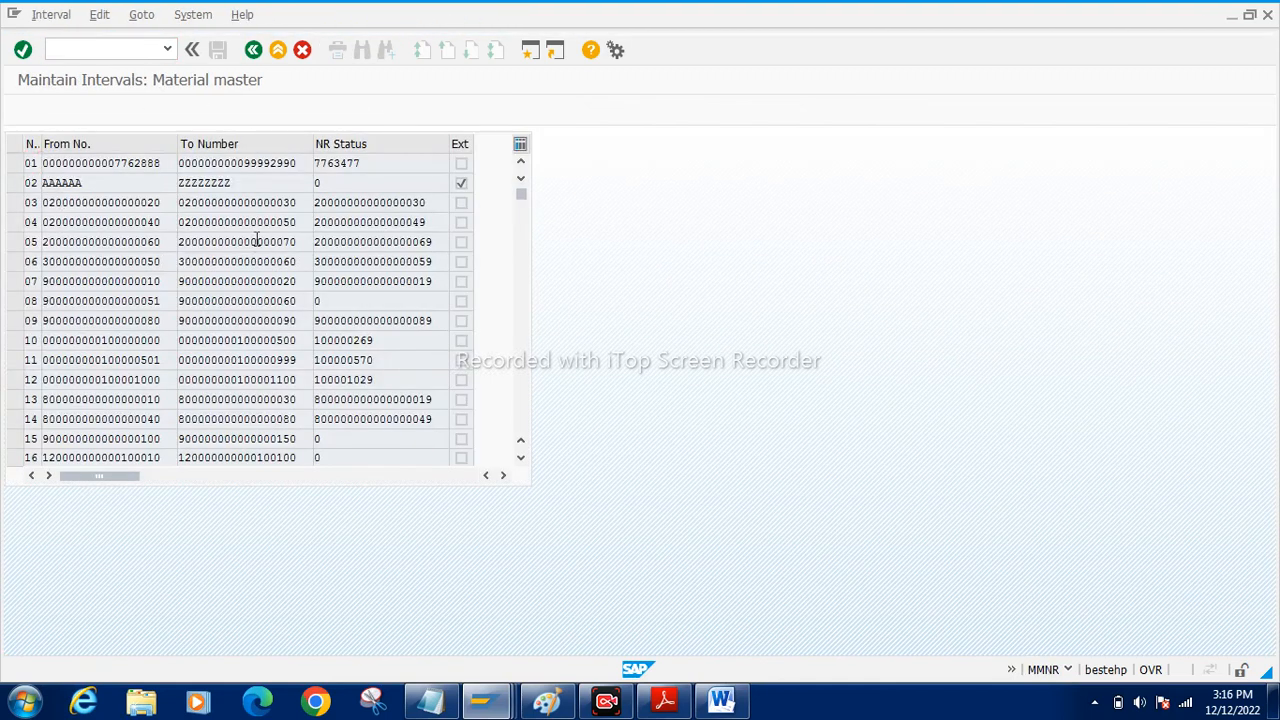
pyautogui.scroll(-1, 257, 247)
pyautogui.scroll(1, 257, 247)
pyautogui.scroll(-5, 257, 247)
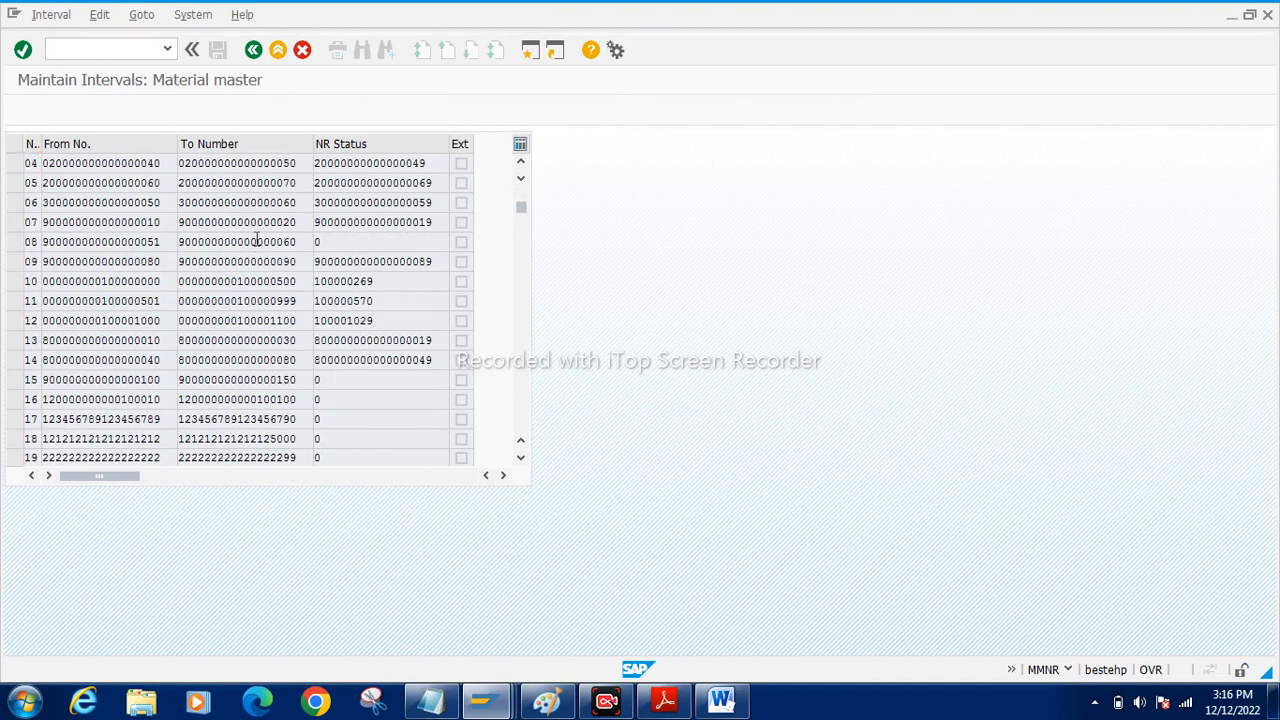
pyautogui.scroll(-1, 257, 228)
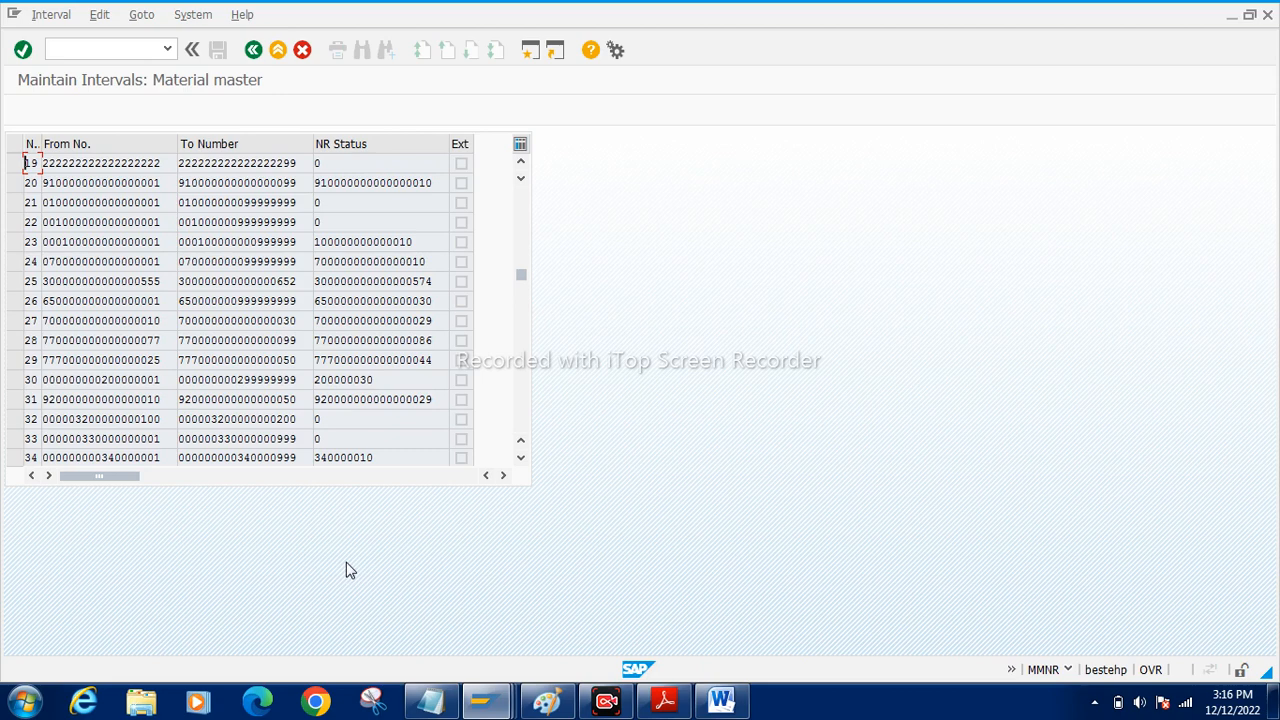
pyautogui.moveTo(45, 330); pyautogui.dragTo(80, 328)
pyautogui.moveTo(190, 322); pyautogui.dragTo(232, 322)
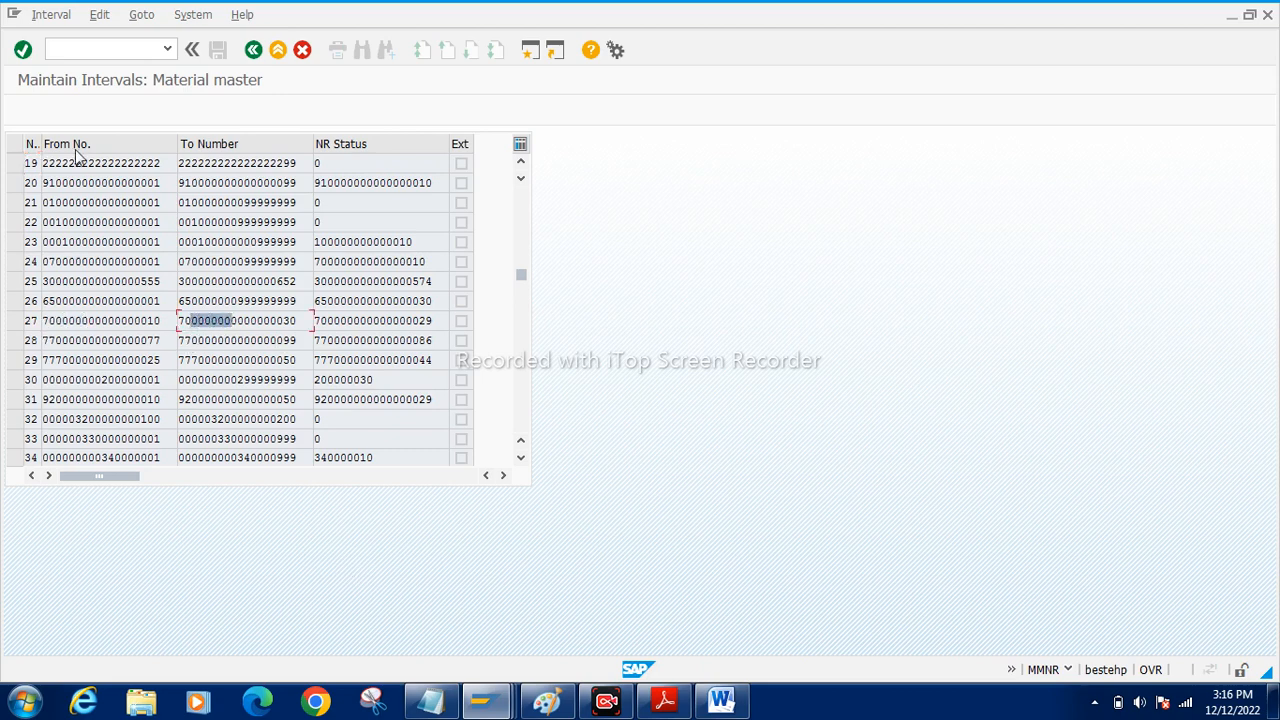
pyautogui.moveTo(62, 301); pyautogui.dragTo(128, 301)
pyautogui.moveTo(224, 281); pyautogui.dragTo(276, 281)
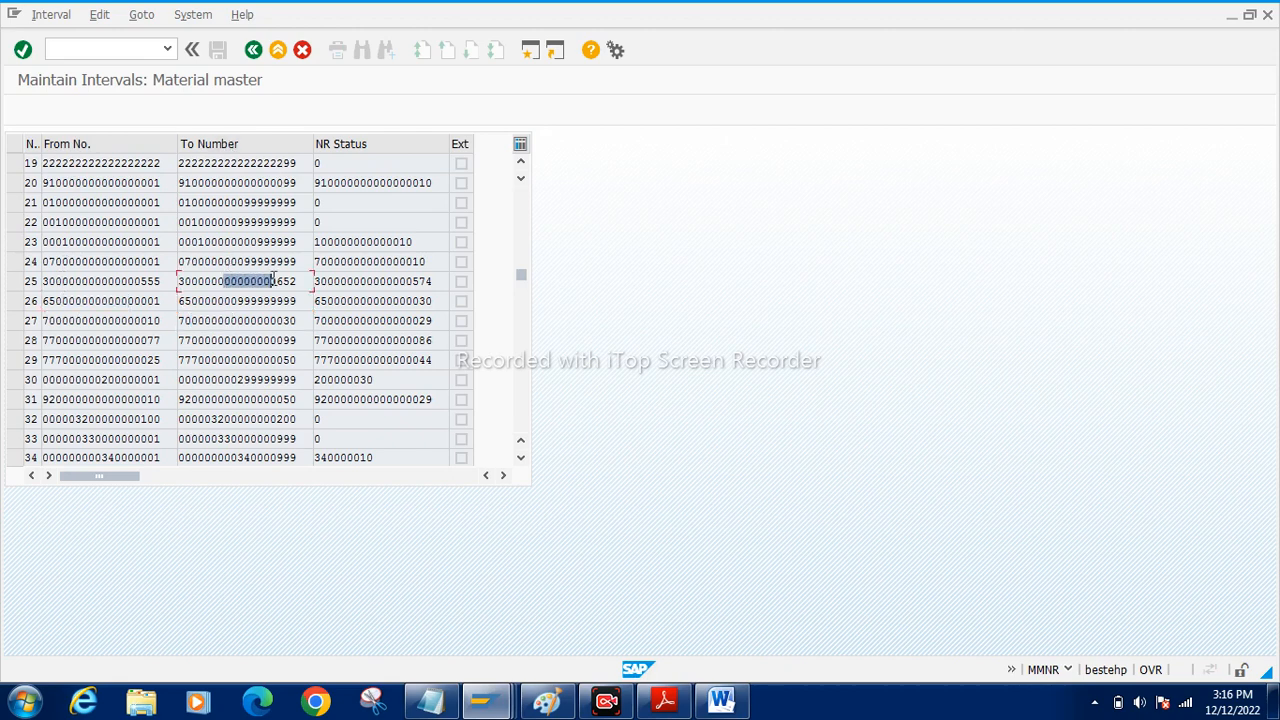
# Examine the range, number status and external flag of interval 02 and compare them with interval 03.
pyautogui.scroll(6, 362, 372)
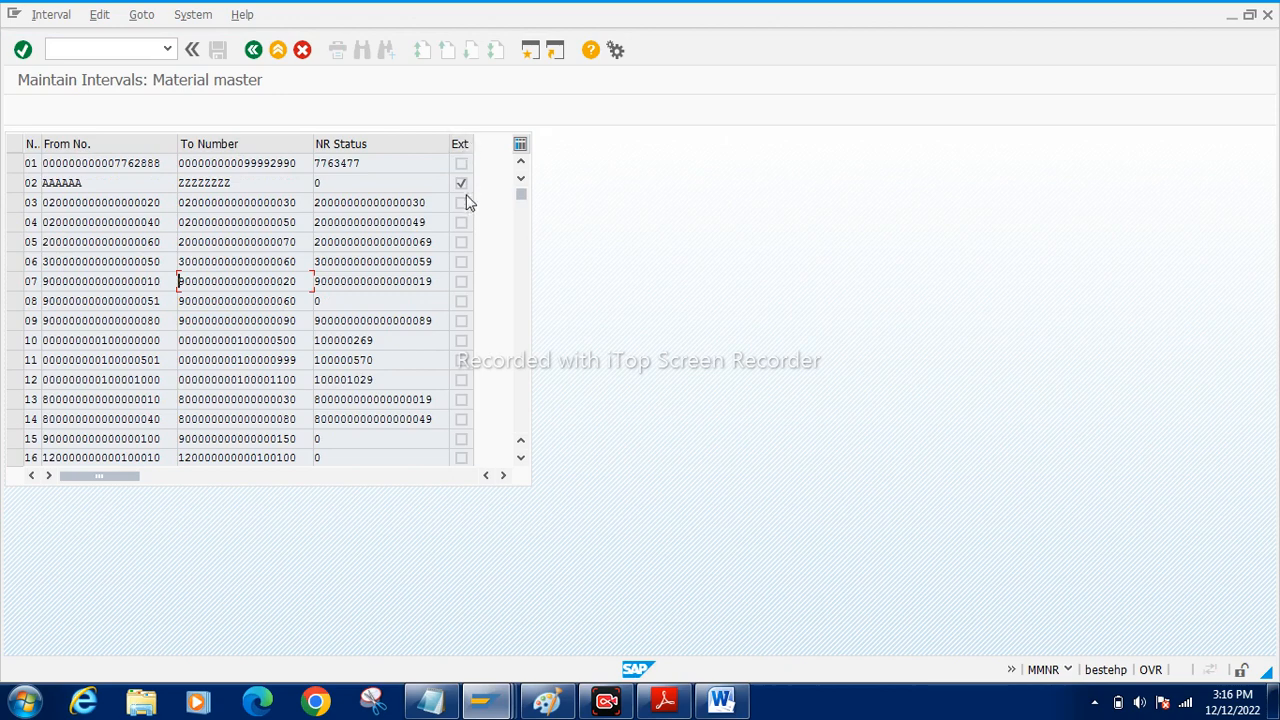
pyautogui.doubleClick(86, 184)
pyautogui.click(304, 185)
pyautogui.doubleClick(317, 183)
pyautogui.moveTo(100, 203); pyautogui.dragTo(145, 203)
pyautogui.moveTo(272, 203); pyautogui.dragTo(214, 205)
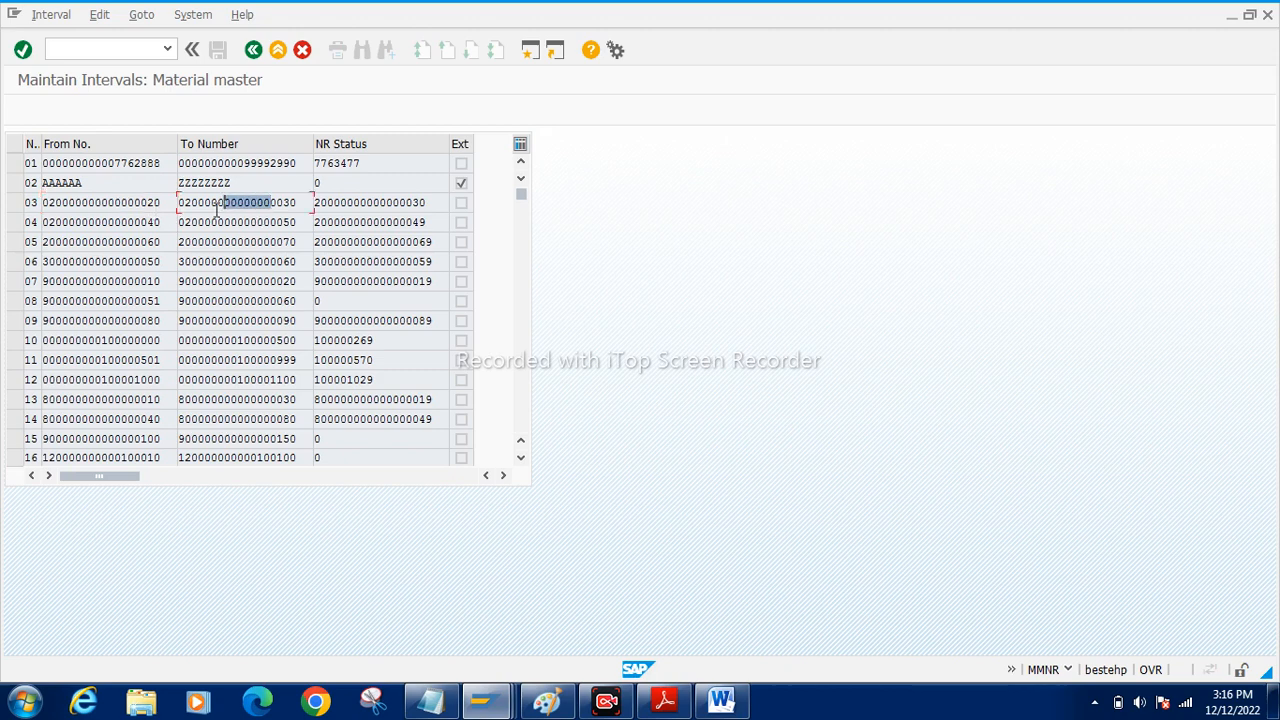
pyautogui.click(231, 242)
# Leave the number range maintenance and return to the implementation guide structure.
pyautogui.click(253, 49)
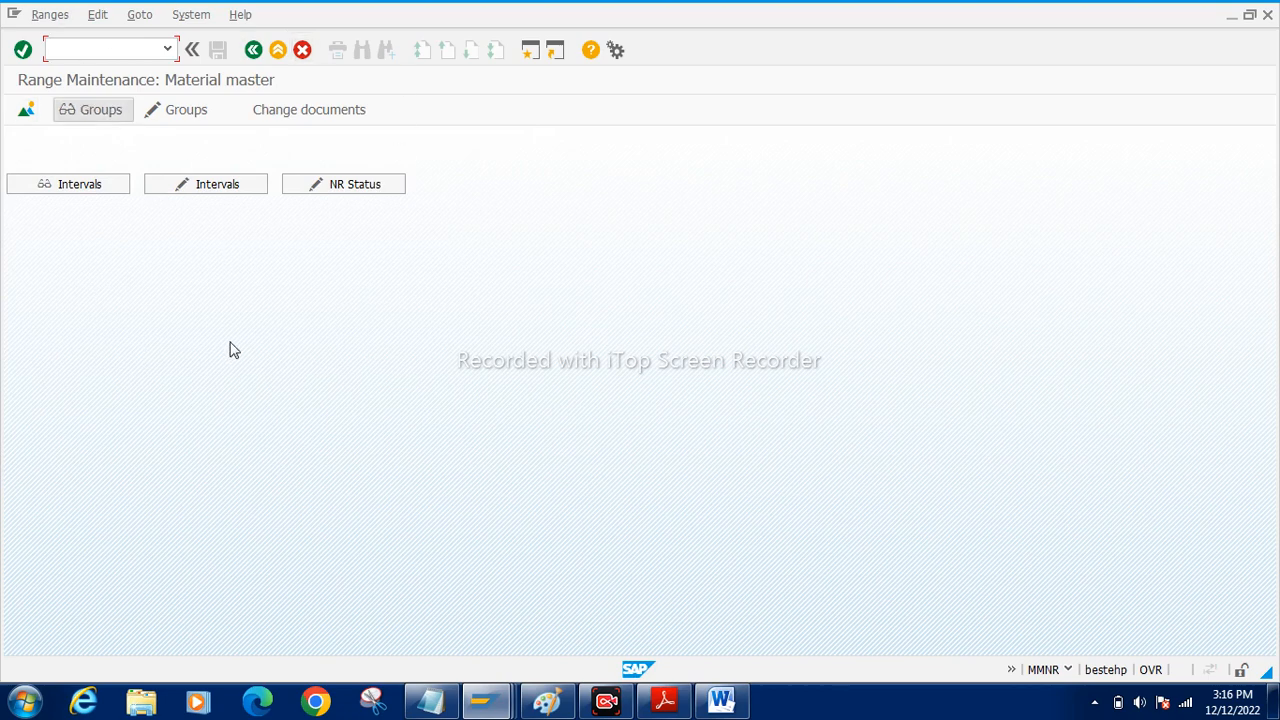
pyautogui.click(253, 49)
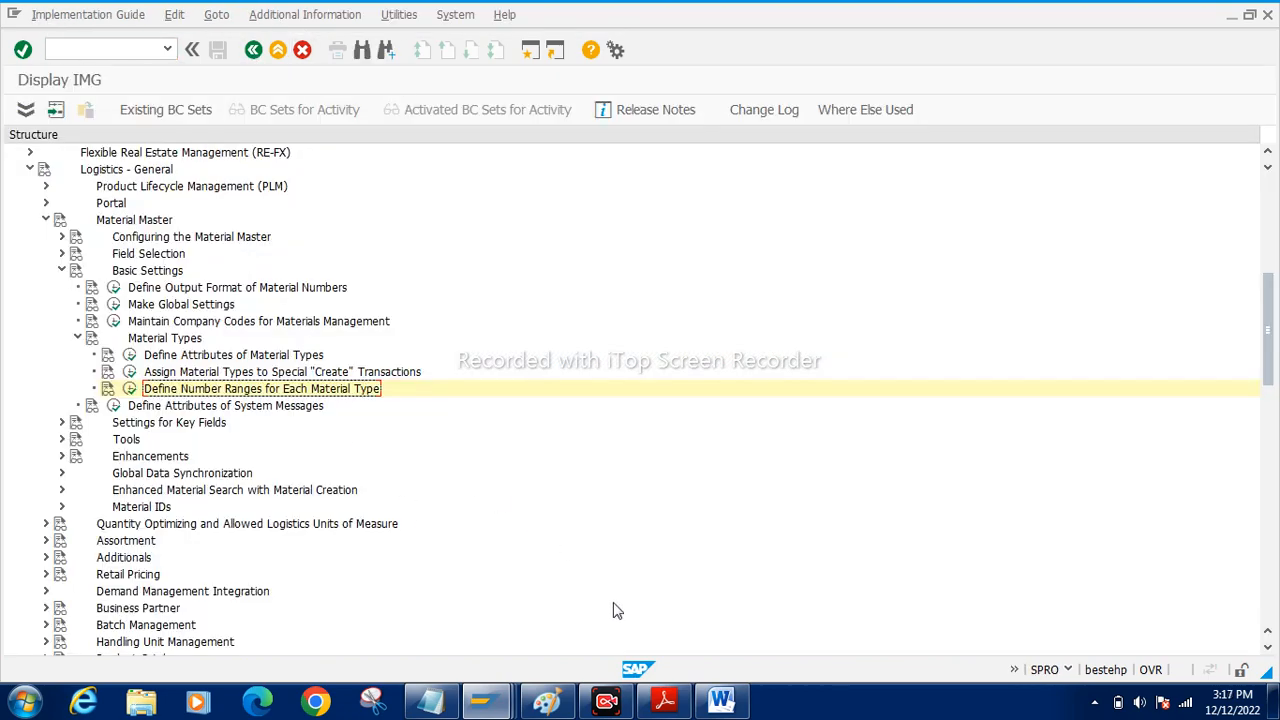
pyautogui.click(606, 704)
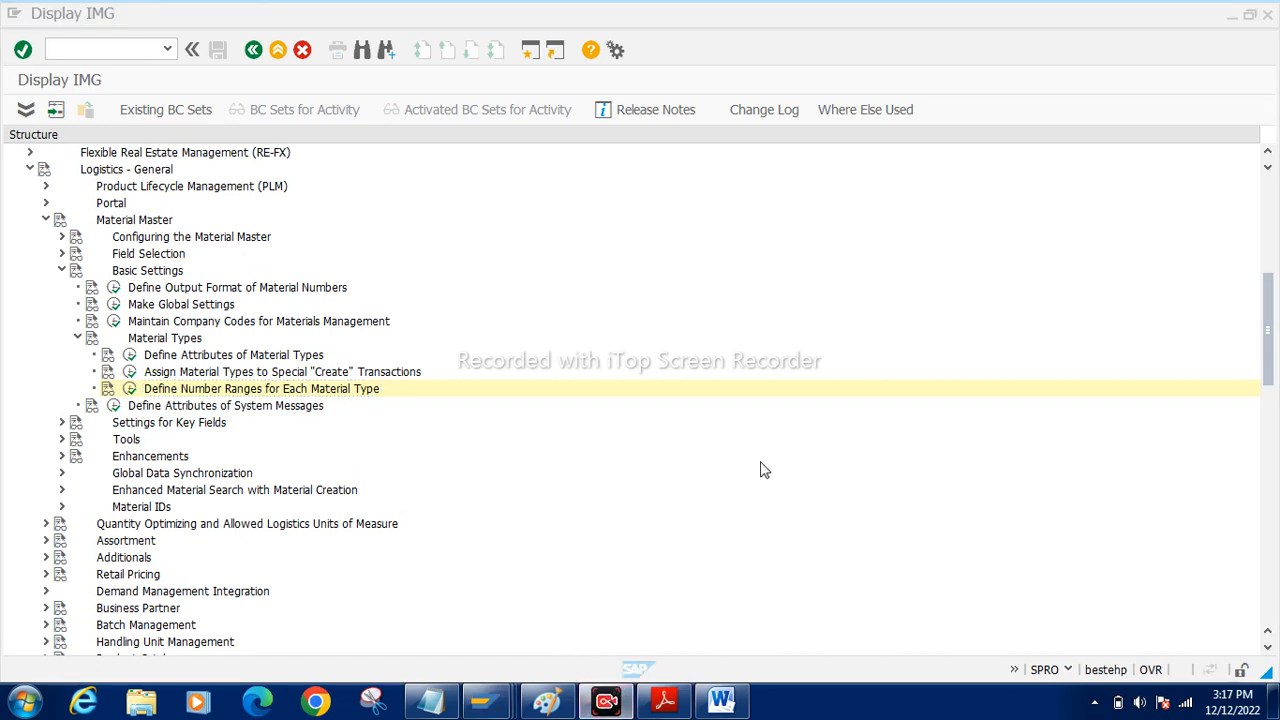